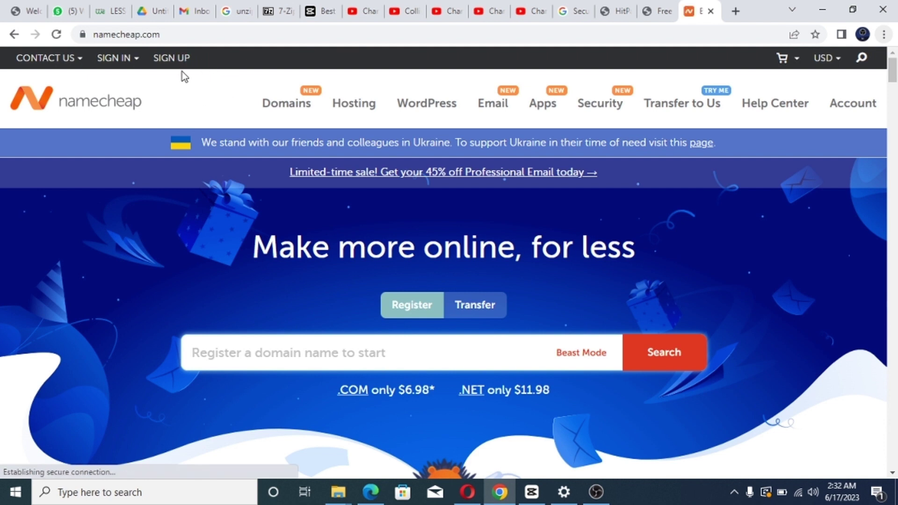
Start a new Namecheap account from SIGN UP and look over the Create An Account form.
left_click(169, 57)
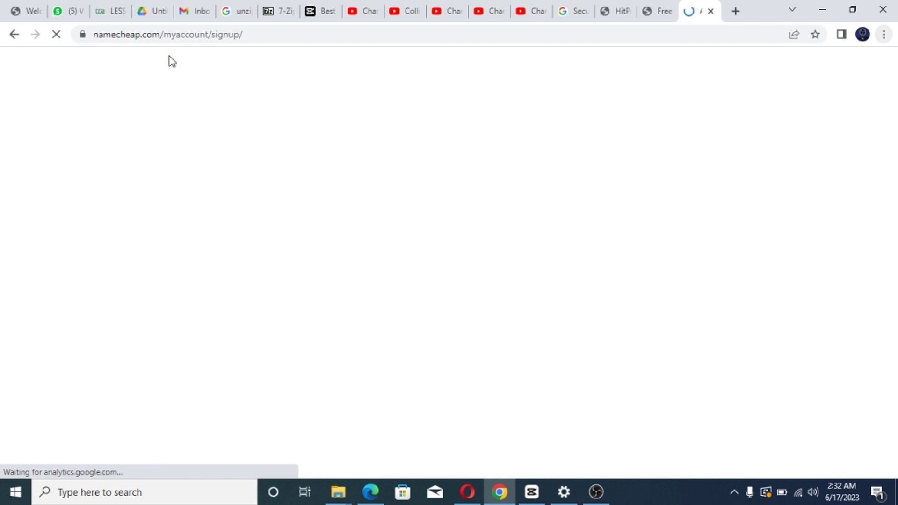
scroll(446, 268, "down", 2)
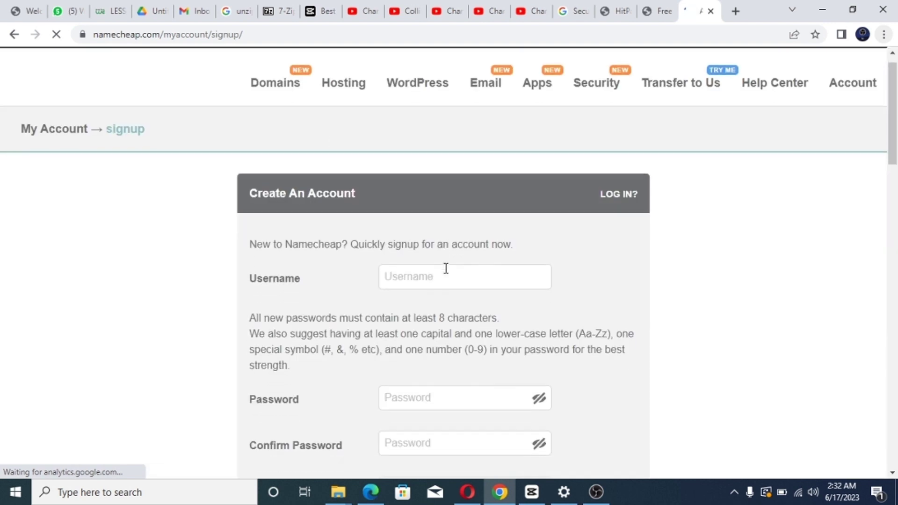
scroll(445, 268, "down", 2)
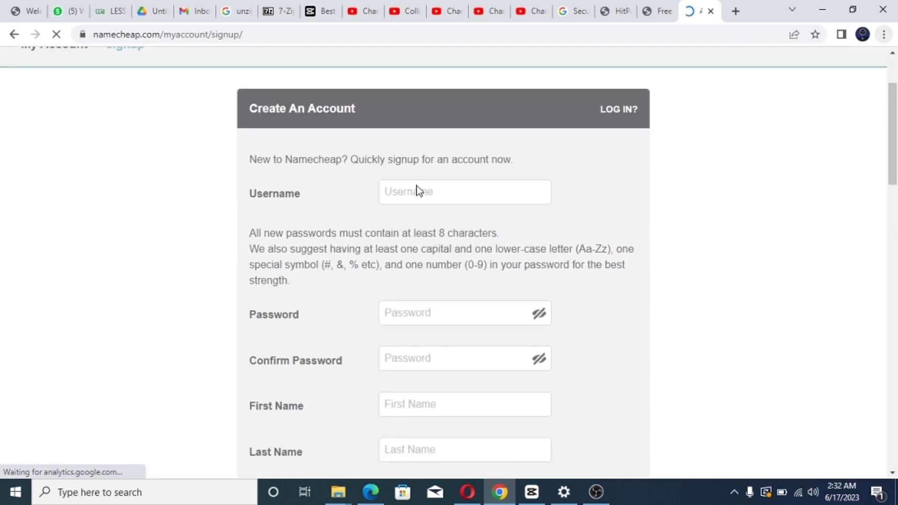
scroll(417, 190, "down", 2)
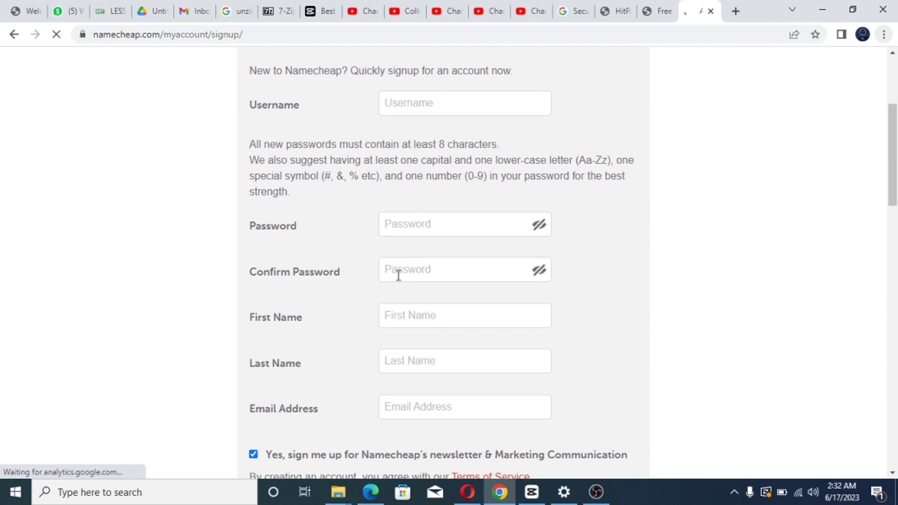
scroll(398, 276, "down", 2)
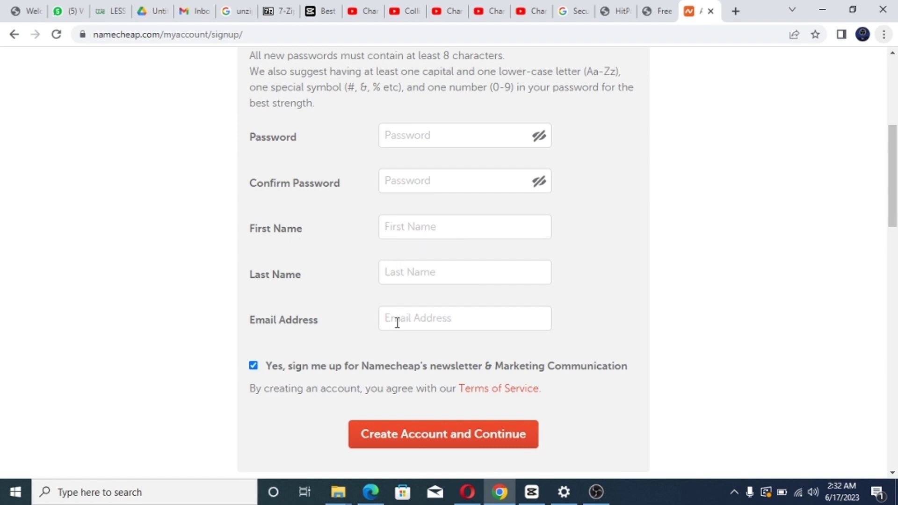
scroll(397, 323, "down", 2)
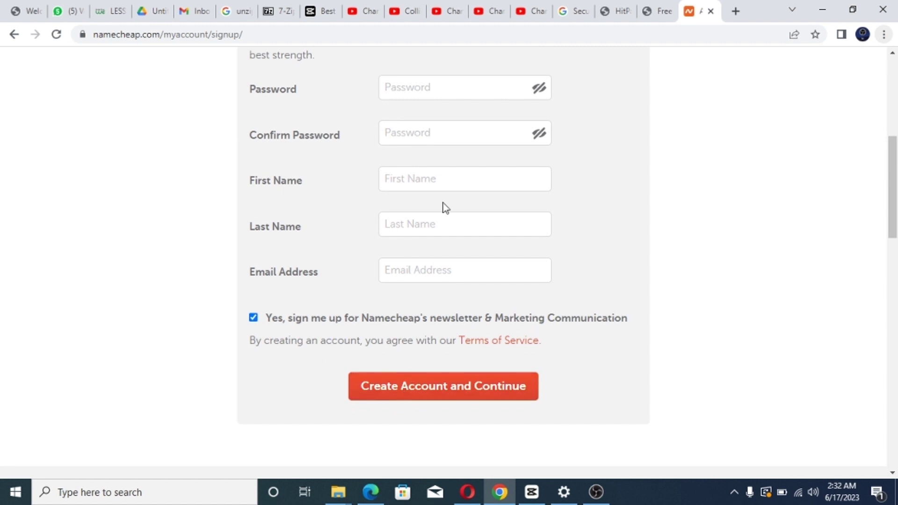
scroll(444, 206, "up", 7)
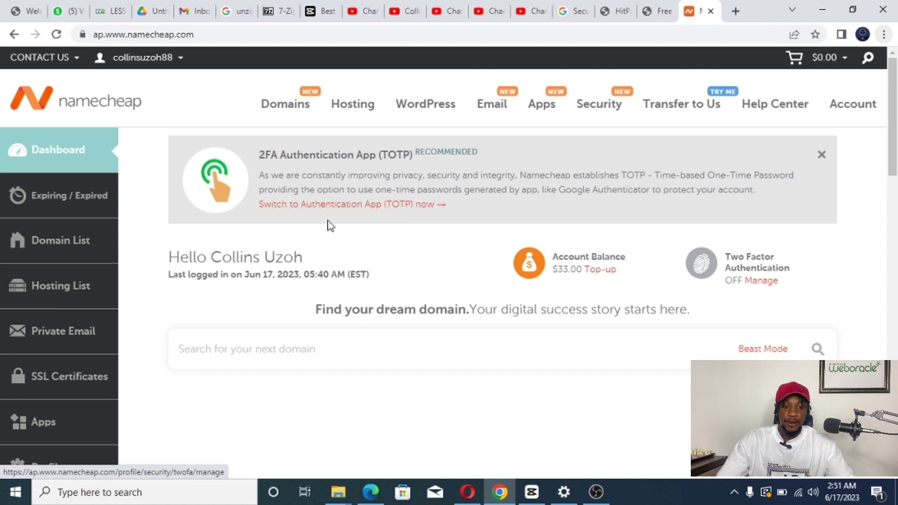
Open the Profile's Personal Info page and scroll down to the Address Book section.
mouse_move(894, 142)
left_mouse_down()
mouse_move(894, 216)
mouse_move(895, 153)
left_mouse_up()
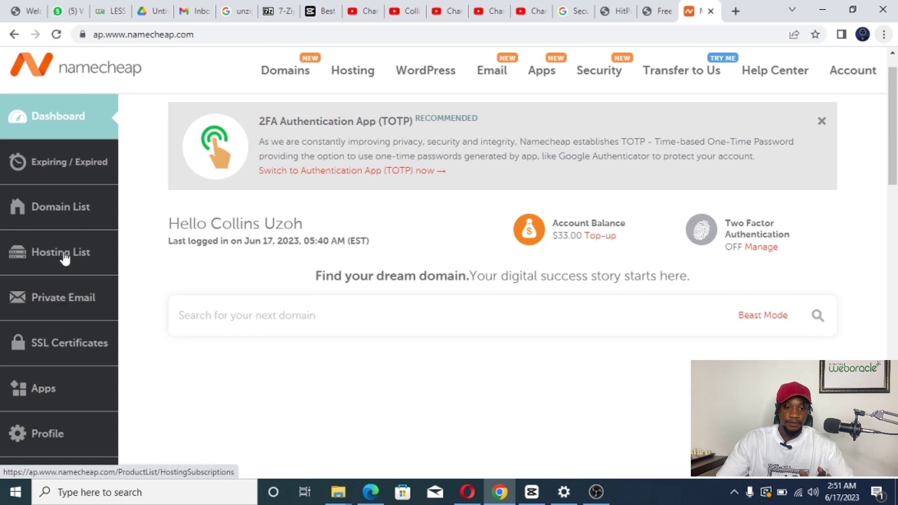
left_click(55, 448)
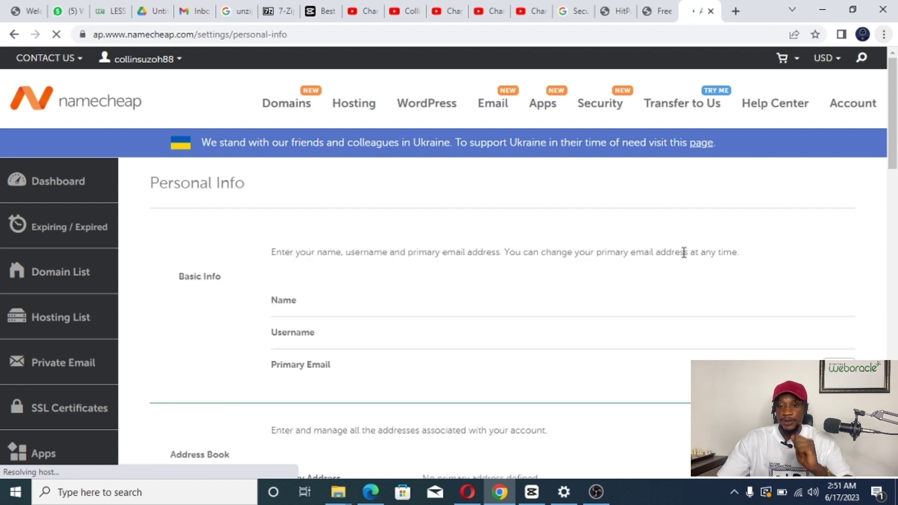
scroll(876, 197, "down", 5)
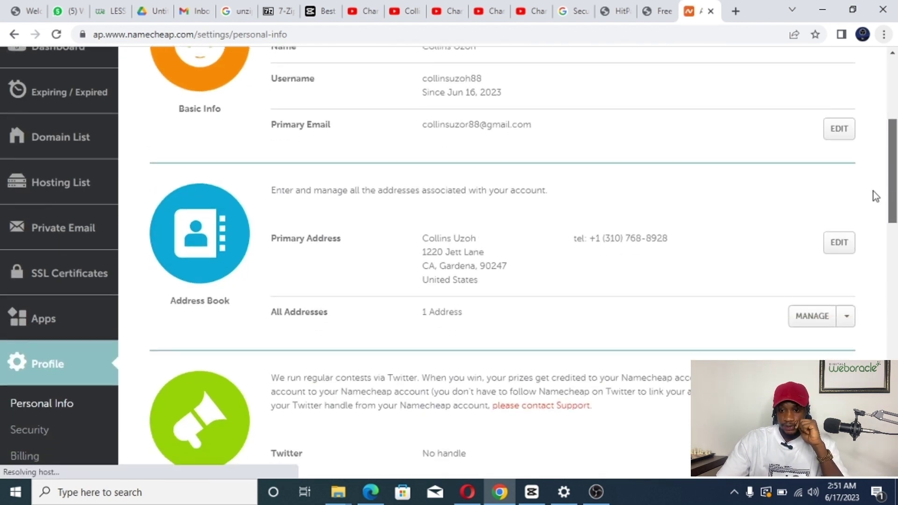
scroll(870, 204, "down", 3)
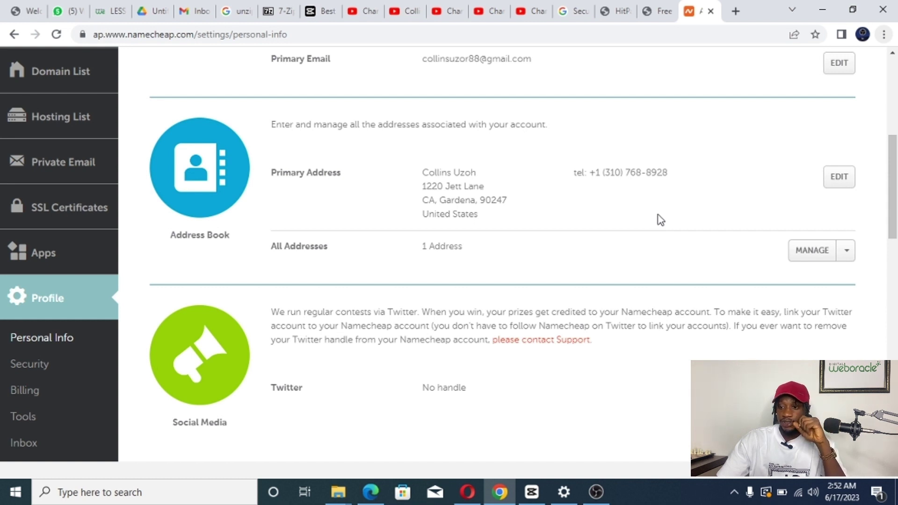
Look through the Edit Primary Address form without saving, then return to the Dashboard.
left_click(839, 178)
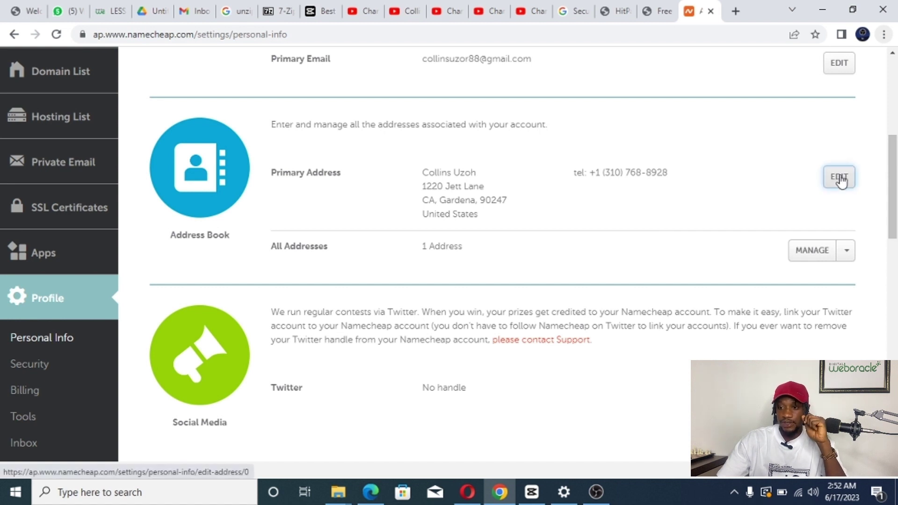
scroll(428, 298, "down", 5)
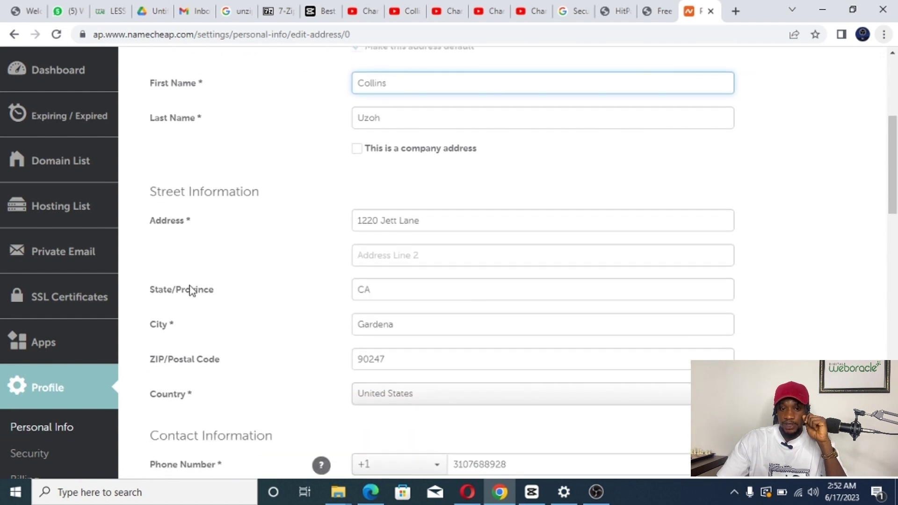
scroll(295, 320, "down", 1)
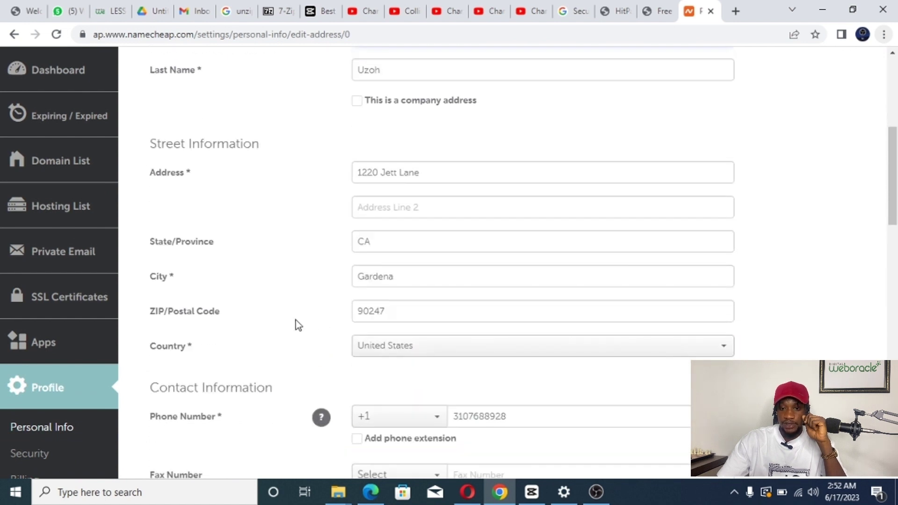
scroll(382, 366, "down", 3)
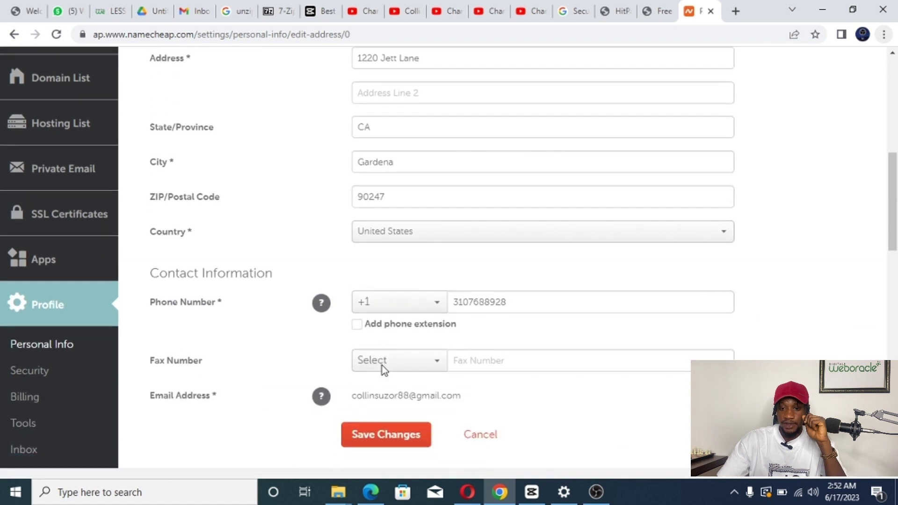
mouse_move(324, 292)
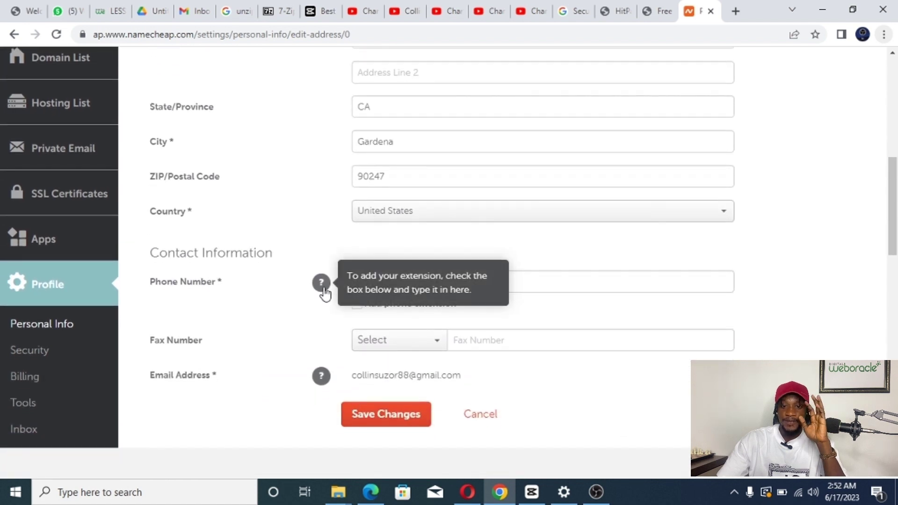
scroll(324, 292, "up", 9)
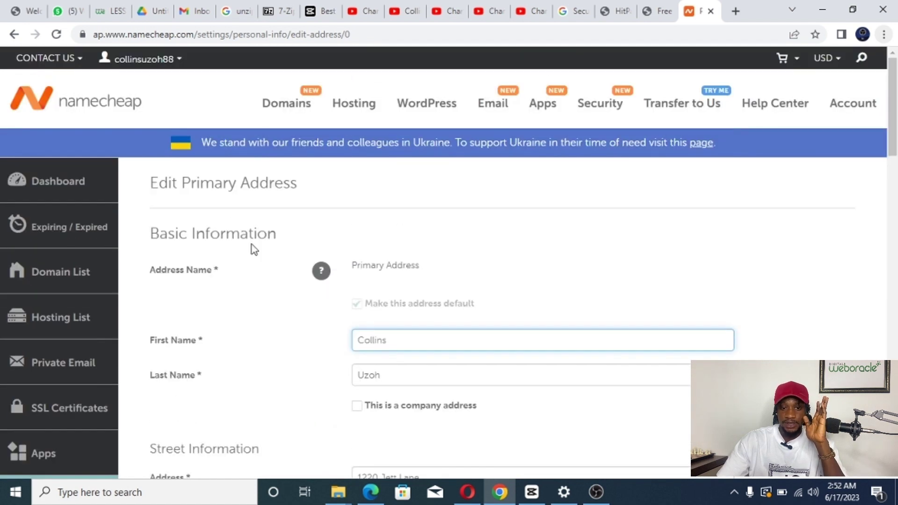
left_click(60, 184)
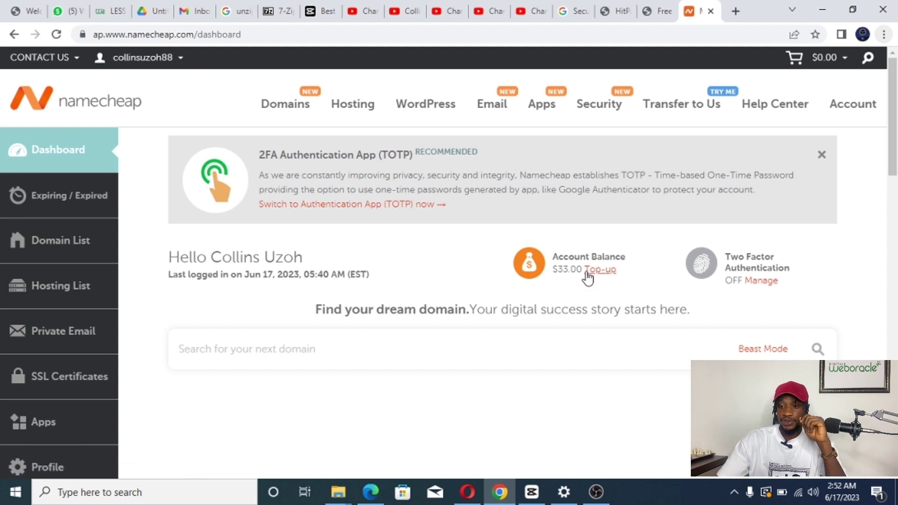
Begin topping up the $33.00 account balance with Bitcoin as the payment method.
left_click(607, 272)
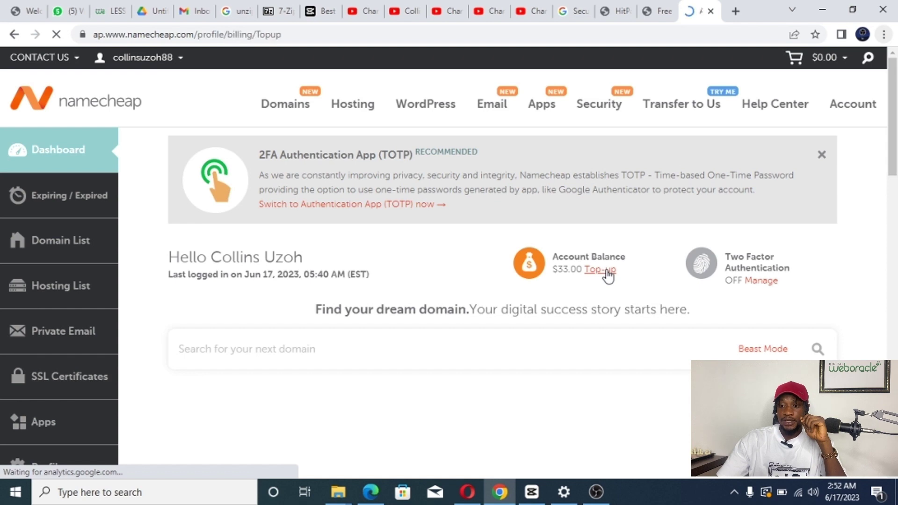
scroll(454, 353, "down", 3)
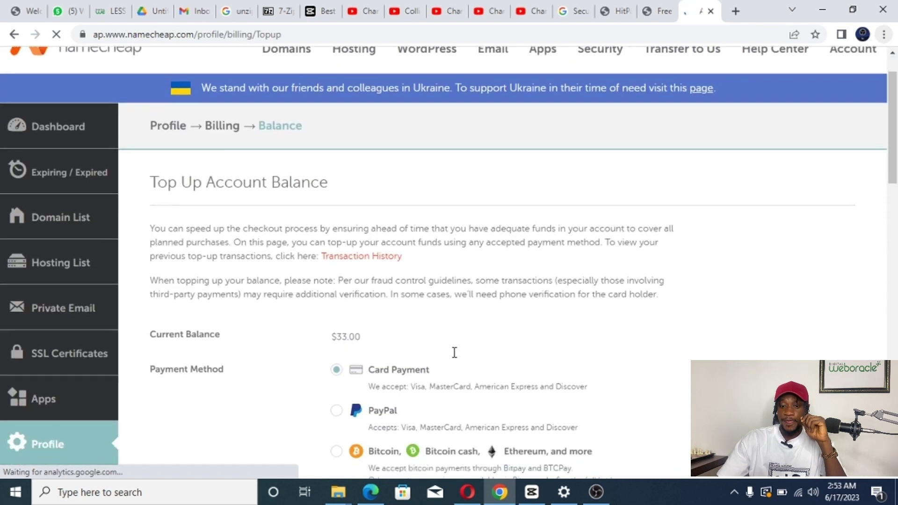
scroll(453, 353, "down", 1)
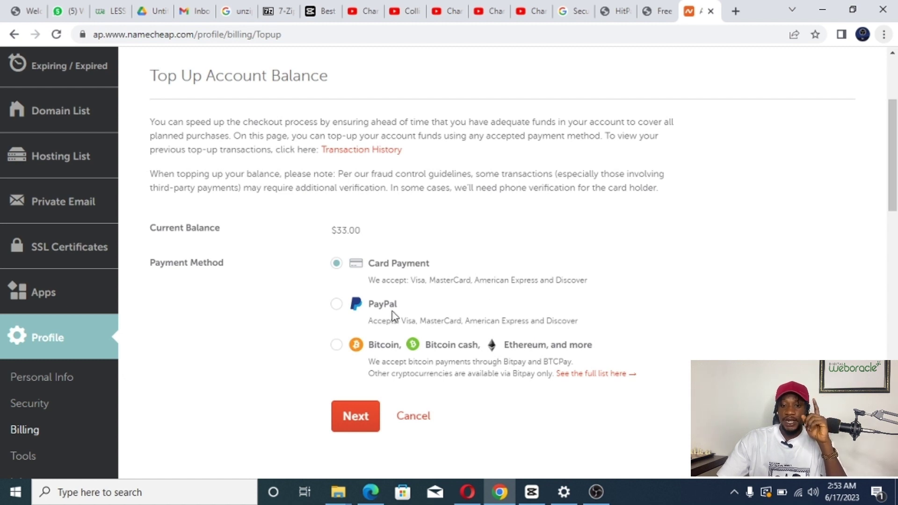
left_click(336, 345)
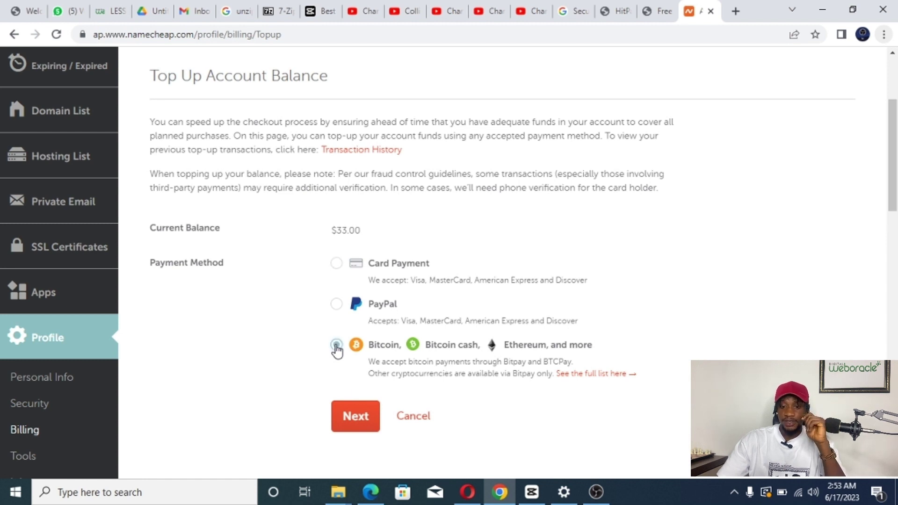
left_click(354, 416)
Correct the mistyped 39 to 33 as the amount to add and submit via BTCPAY.
scroll(460, 356, "down", 4)
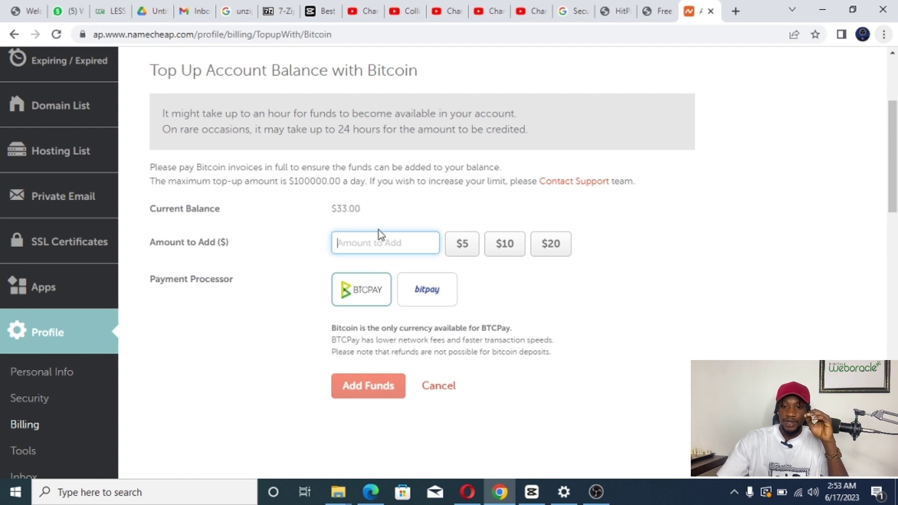
type("3")
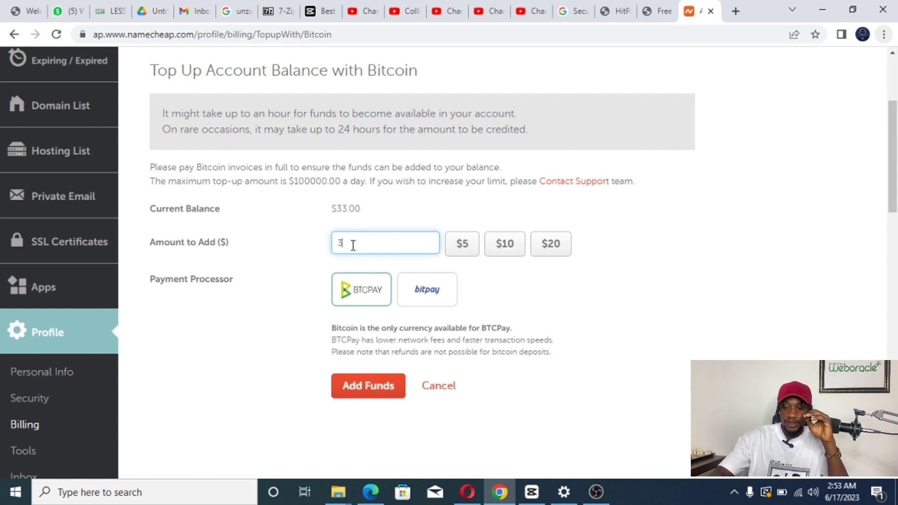
type("9")
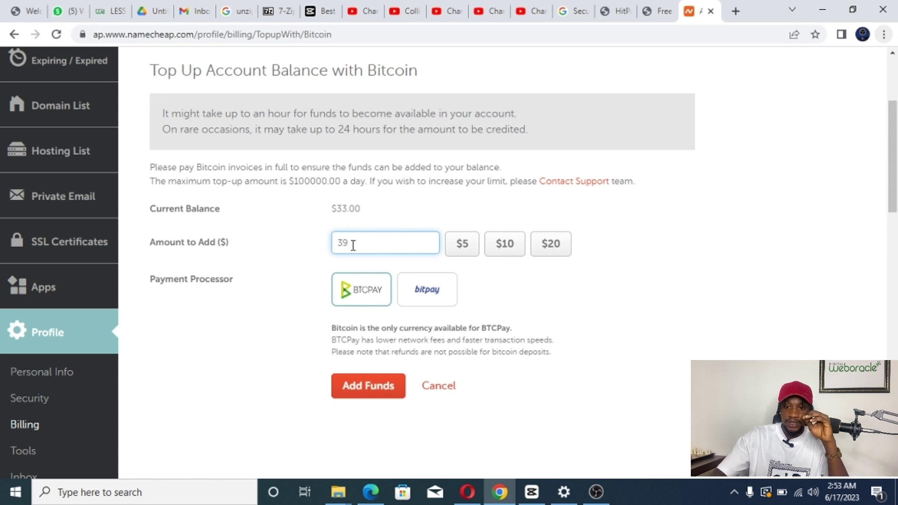
key("BackSpace")
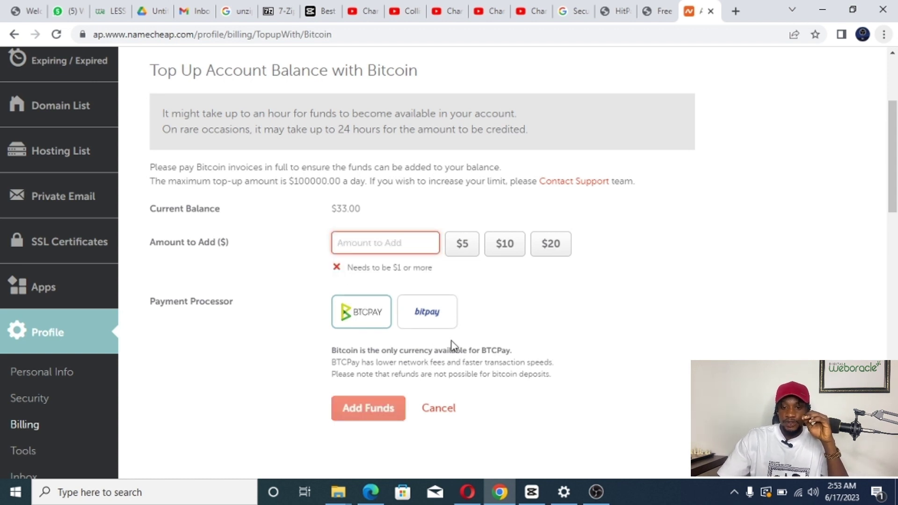
left_click(337, 266)
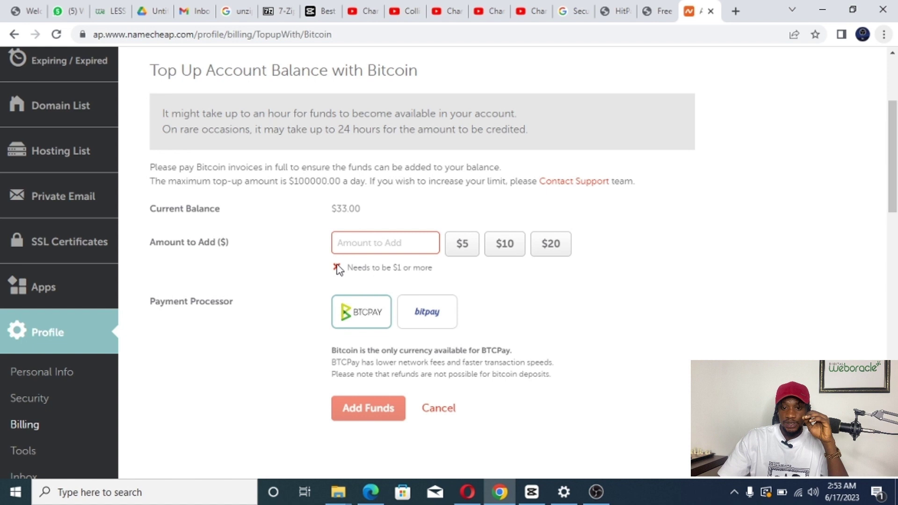
left_click(357, 246)
type("33")
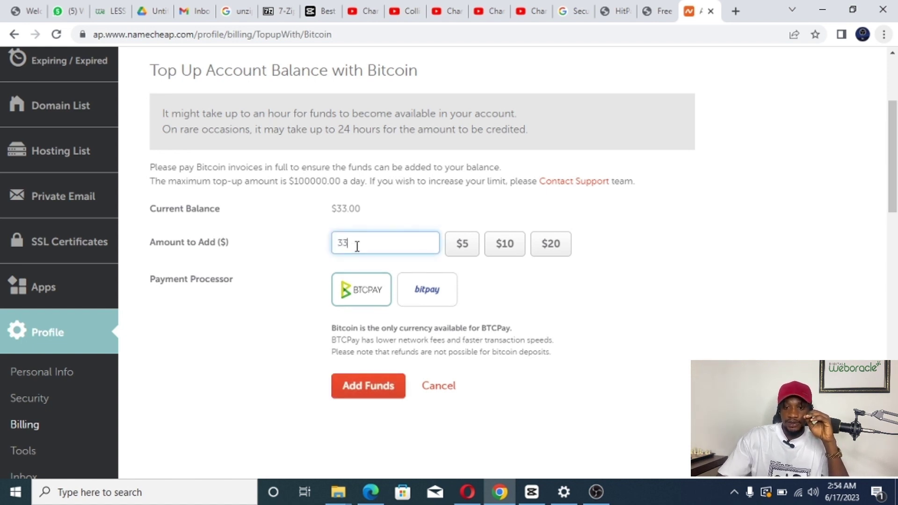
left_click(371, 386)
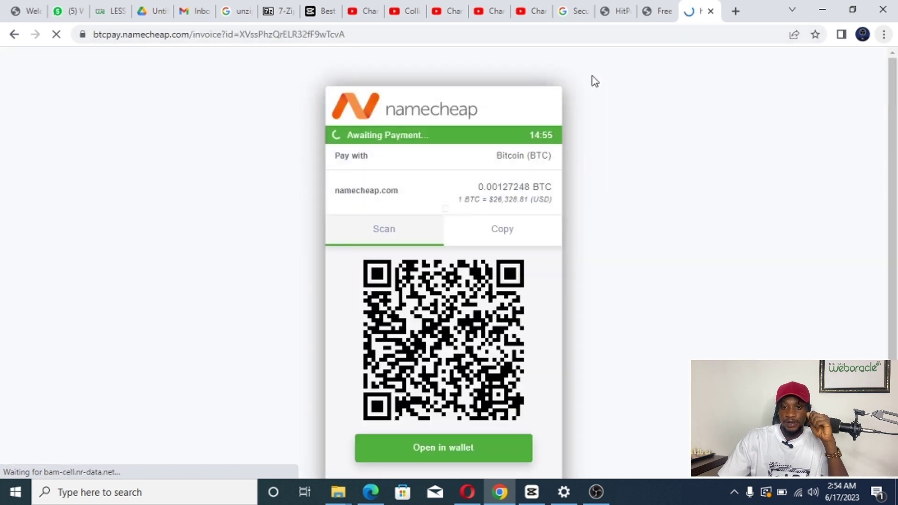
Show the invoice's Copy view and copy the BTC payment address.
scroll(635, 189, "down", 1)
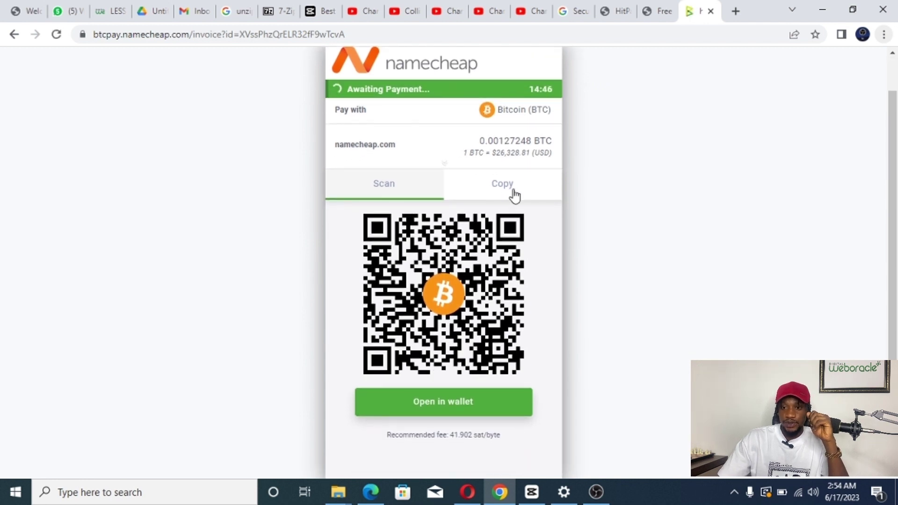
left_click(491, 192)
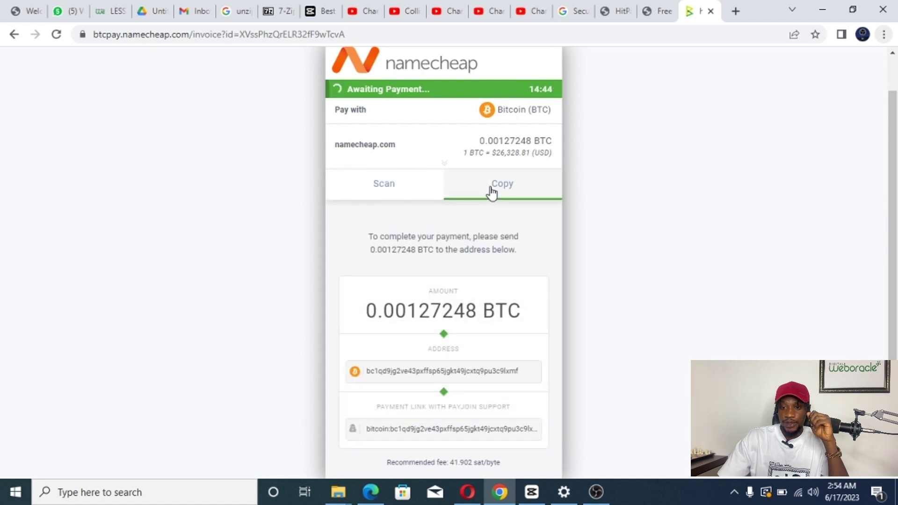
scroll(456, 330, "down", 2)
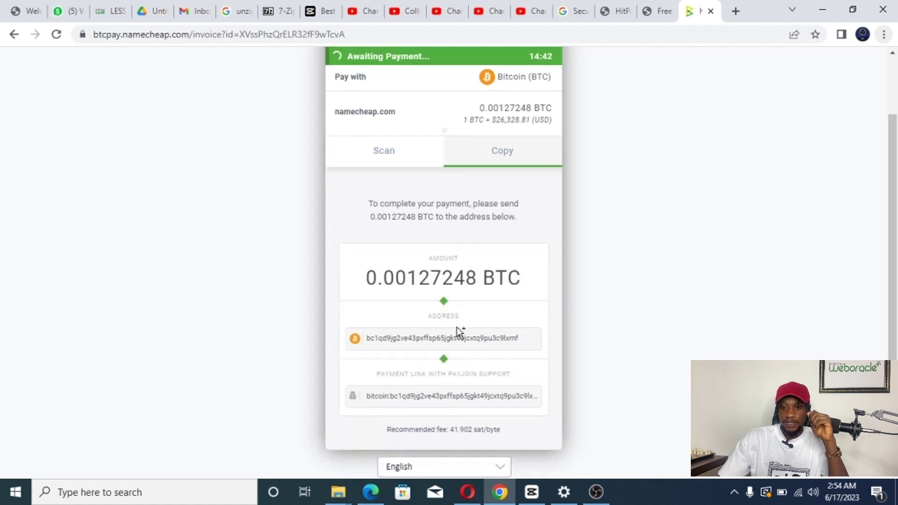
left_click(408, 309)
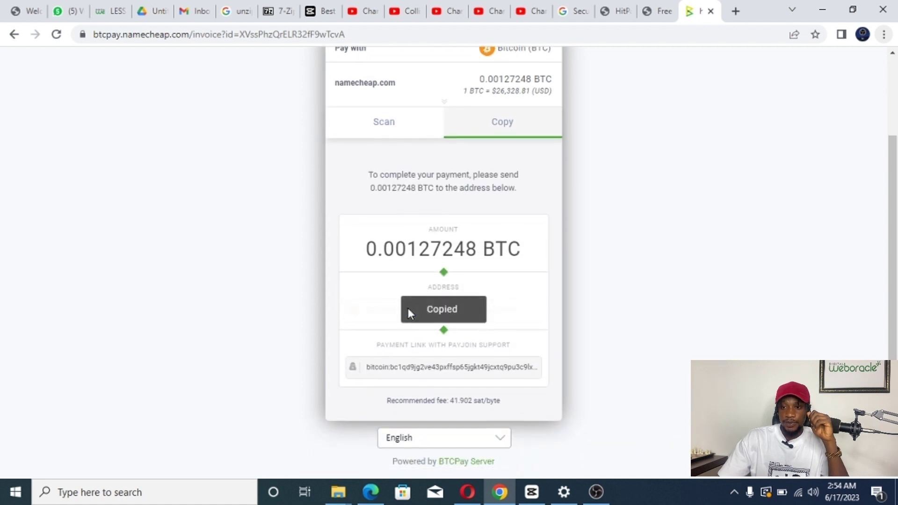
Check the WhatsApp chat, restore the invoice's QR code, and return to the top-up page.
left_click(68, 13)
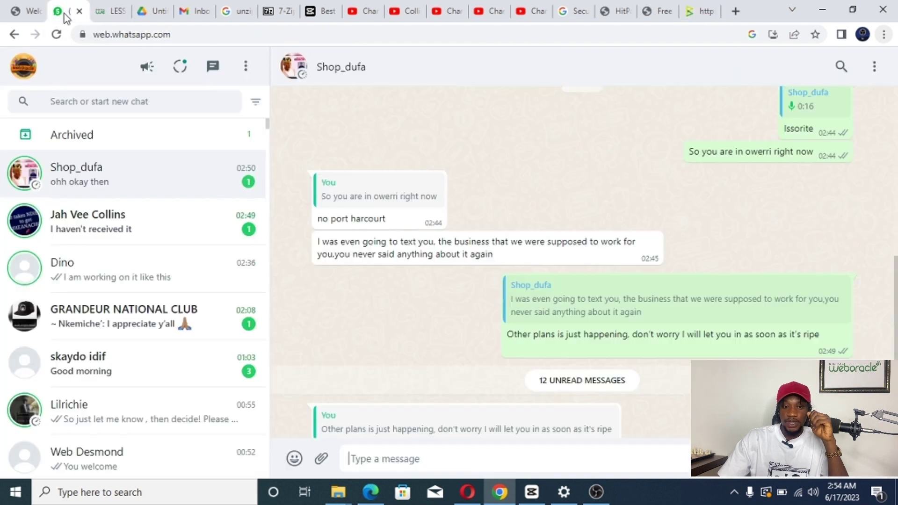
left_click(699, 14)
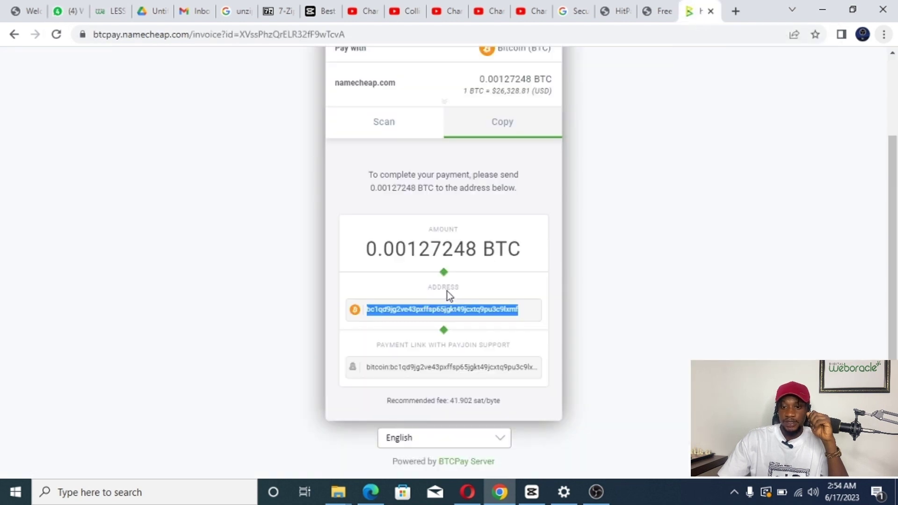
scroll(447, 291, "up", 1)
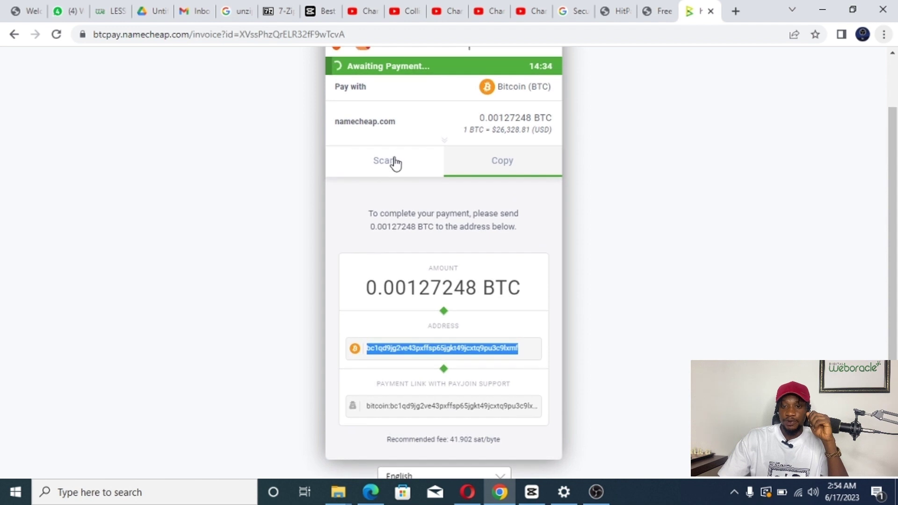
left_click(383, 165)
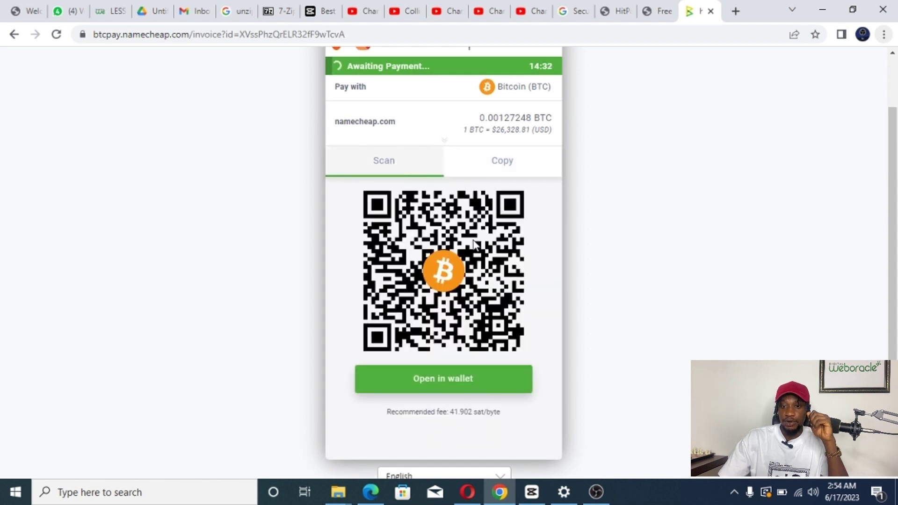
scroll(439, 259, "up", 1)
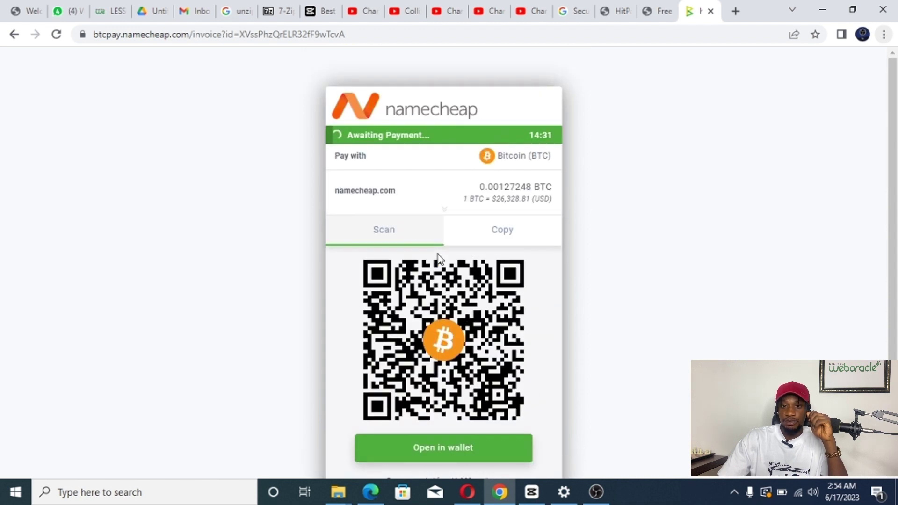
left_click(14, 35)
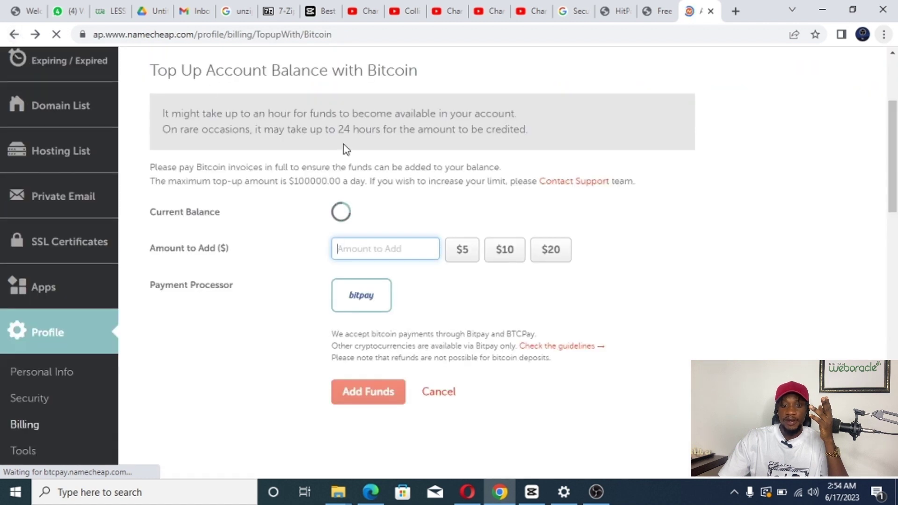
Go to the account dashboard and review the $33.00 balance.
scroll(119, 200, "up", 2)
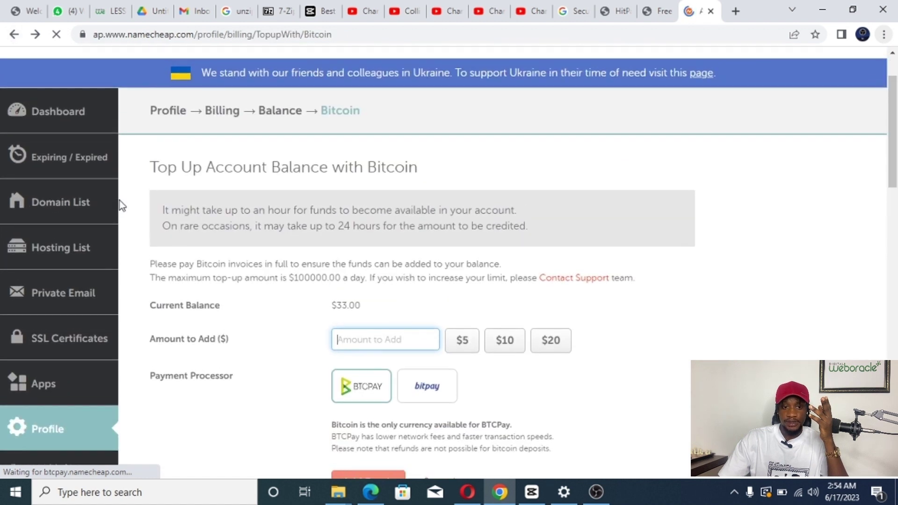
left_click(64, 114)
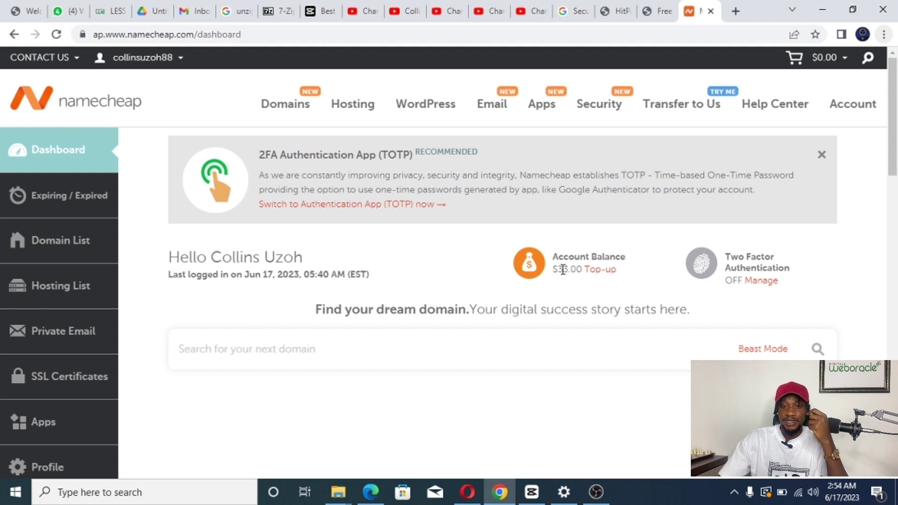
scroll(494, 303, "down", 1)
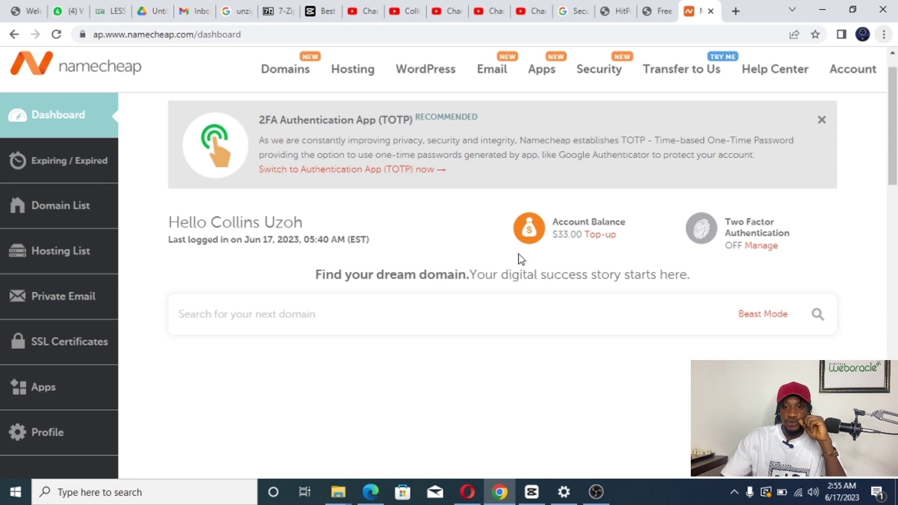
scroll(311, 297, "down", 2)
scroll(311, 294, "up", 3)
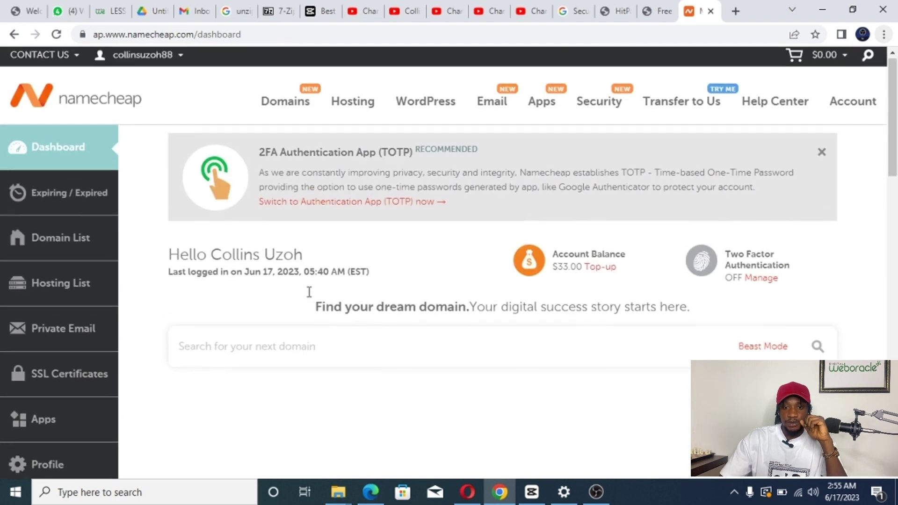
mouse_move(359, 109)
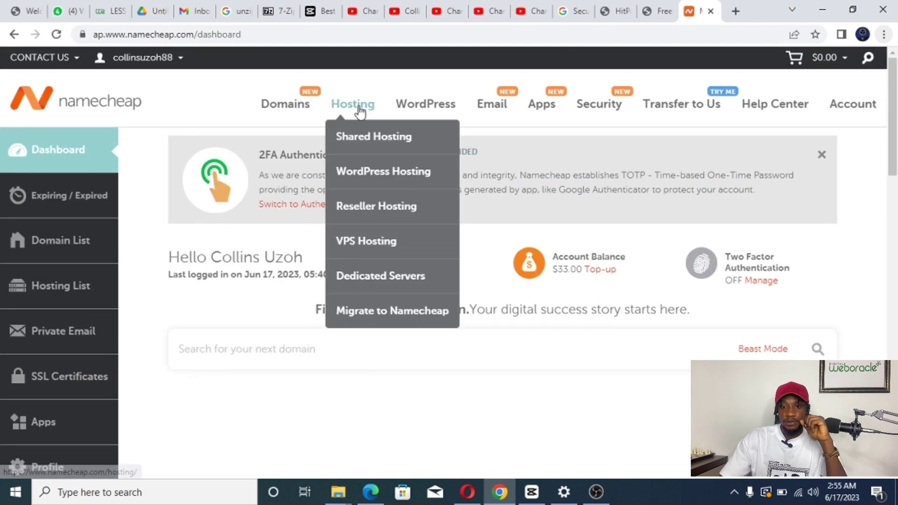
Open the Shared Hosting plans and choose Get Started on the Stellar plan.
left_click(372, 139)
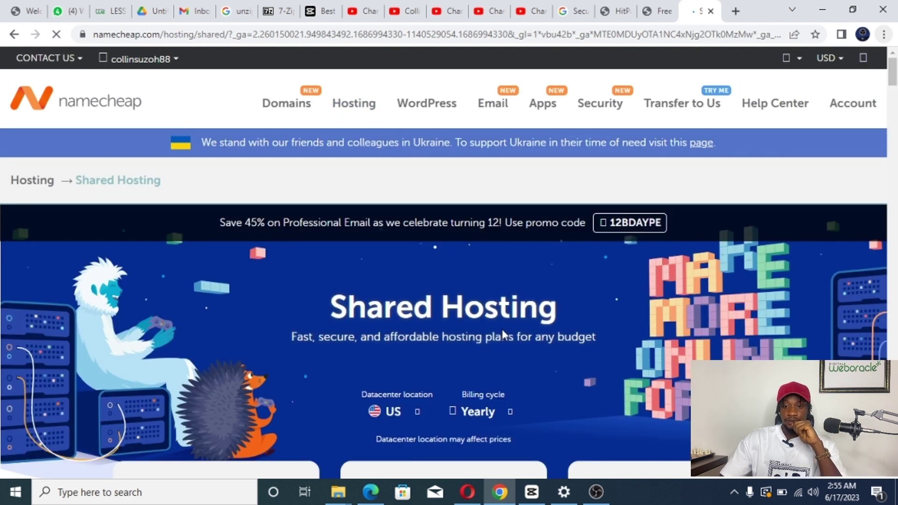
scroll(502, 331, "down", 7)
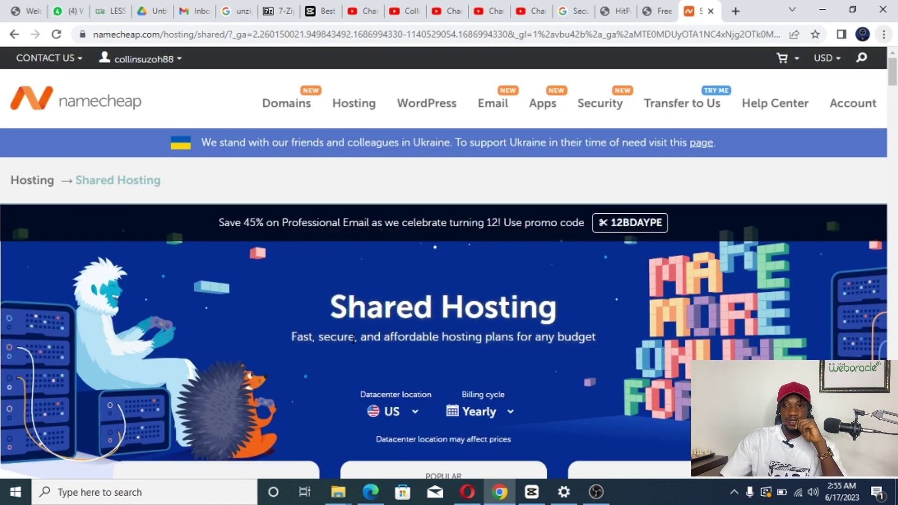
scroll(353, 338, "down", 8)
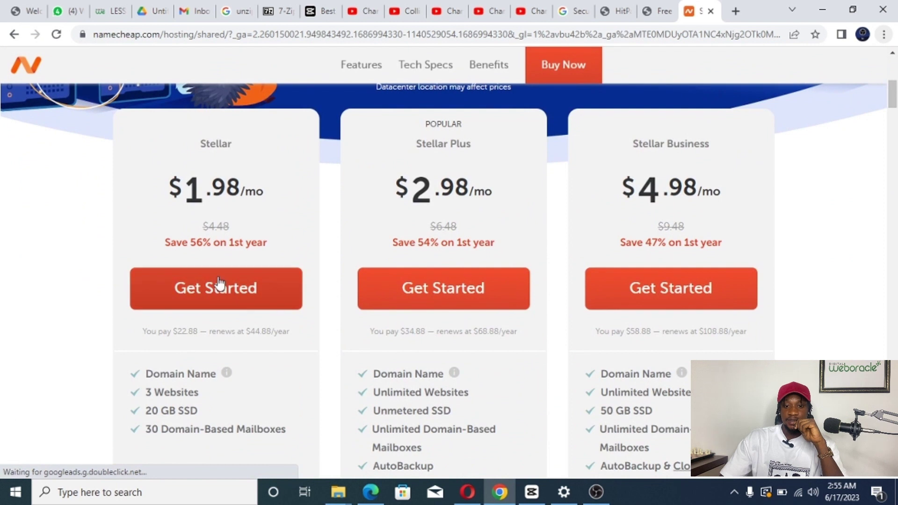
left_click(218, 286)
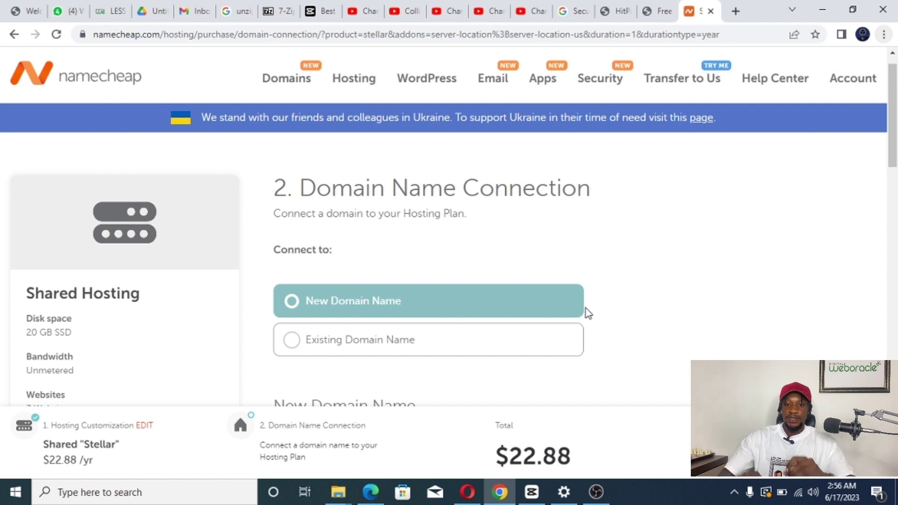
Search for the domain name winvicassltd.com.
scroll(525, 302, "down", 3)
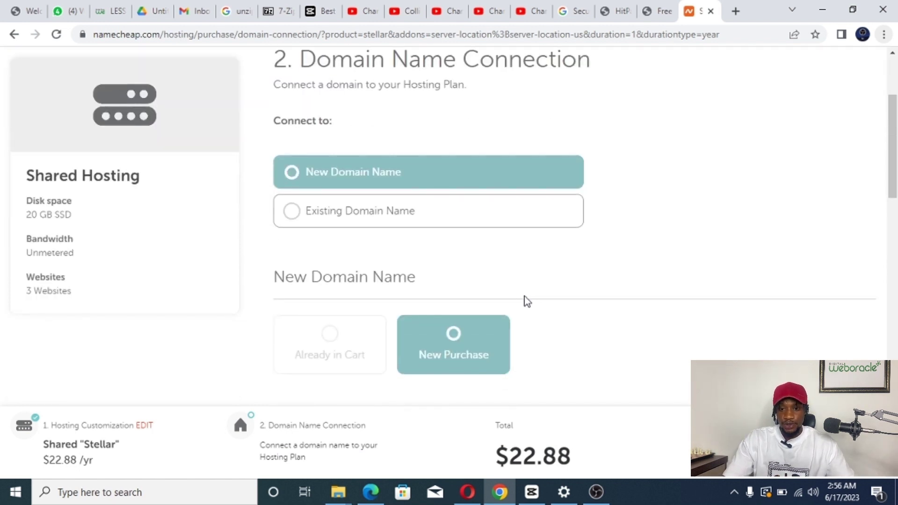
scroll(526, 302, "down", 5)
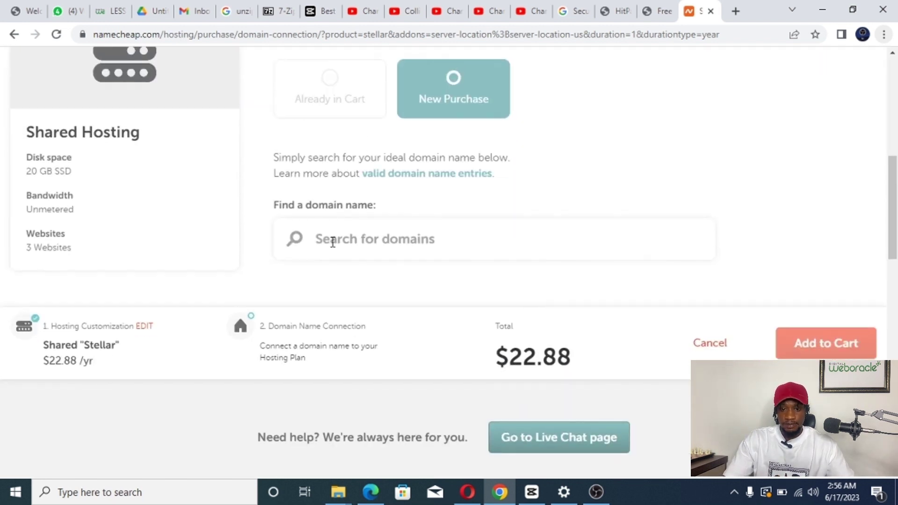
scroll(332, 241, "up", 2)
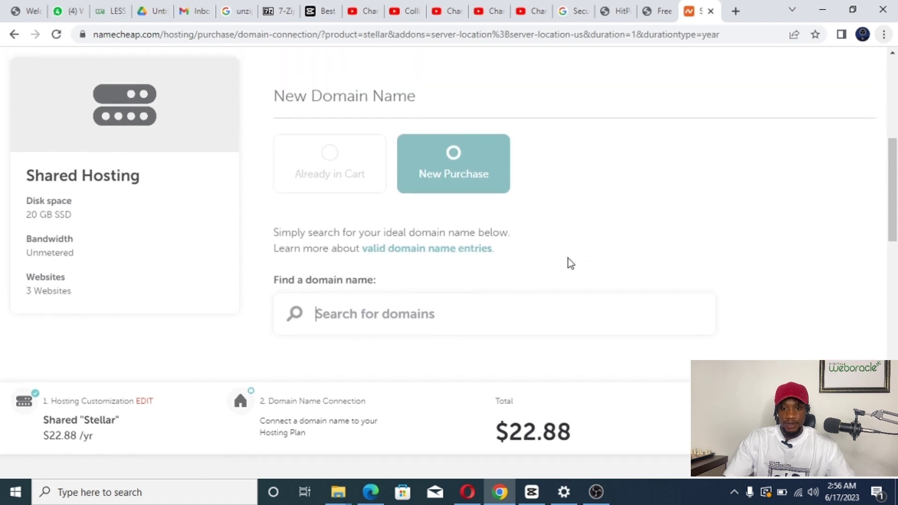
scroll(568, 258, "down", 1)
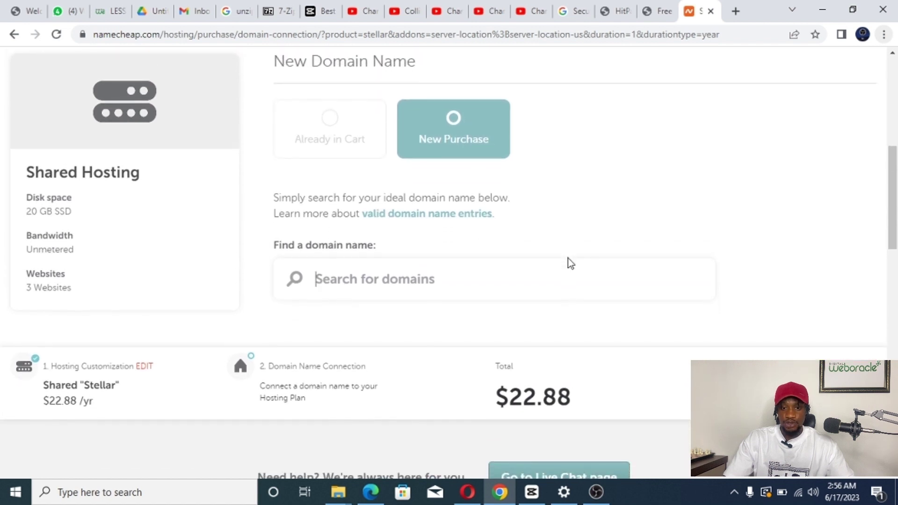
left_click(325, 280)
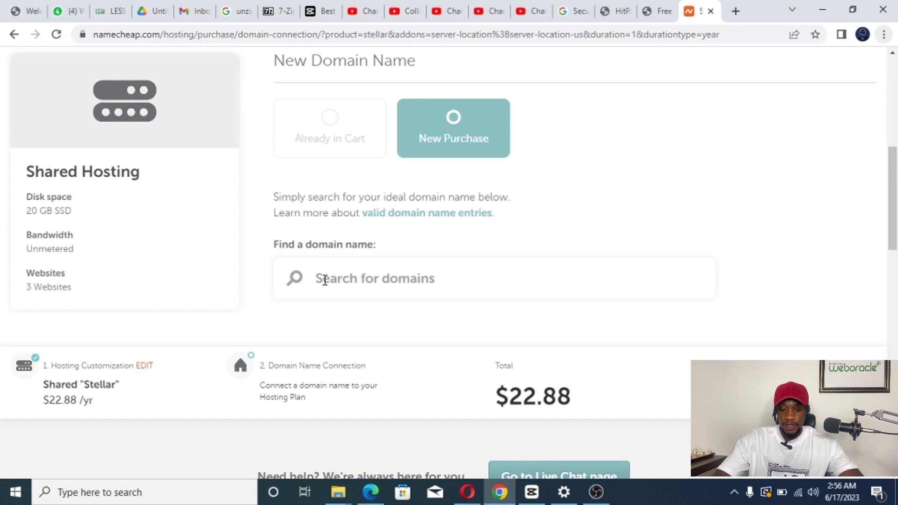
type("win")
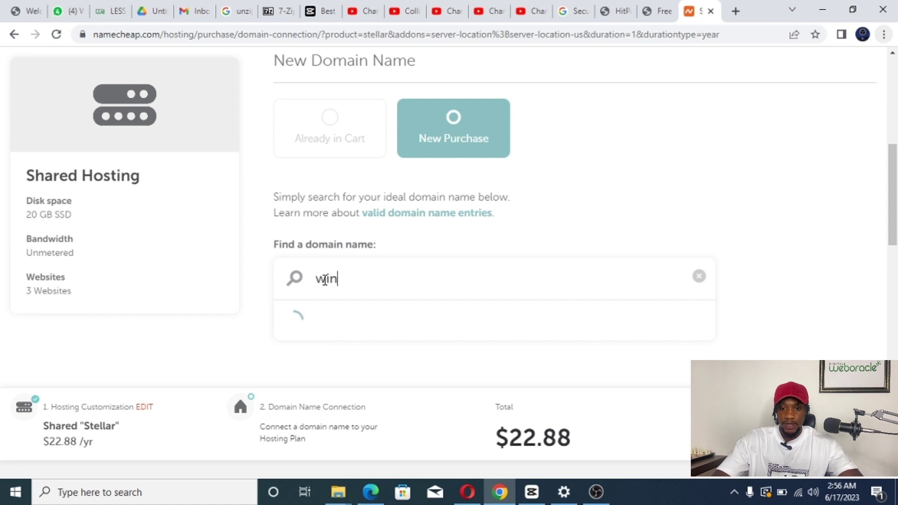
type("vic")
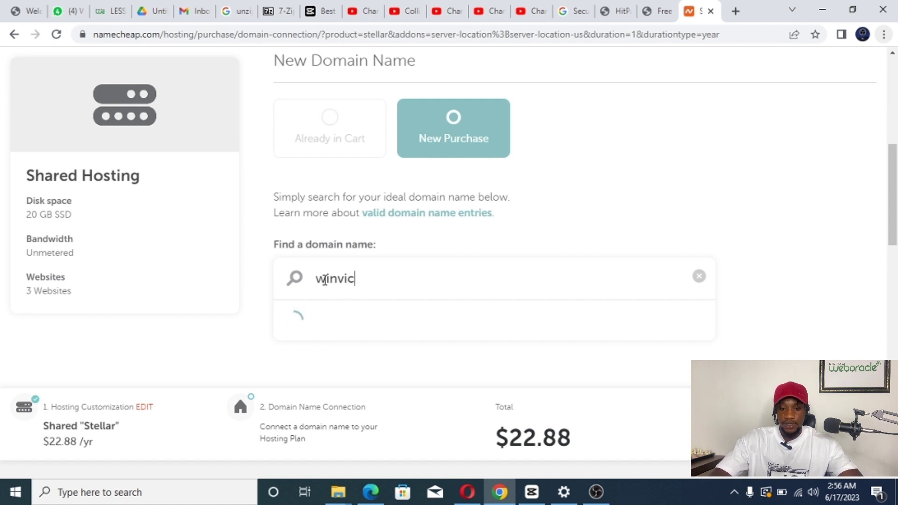
type("ass")
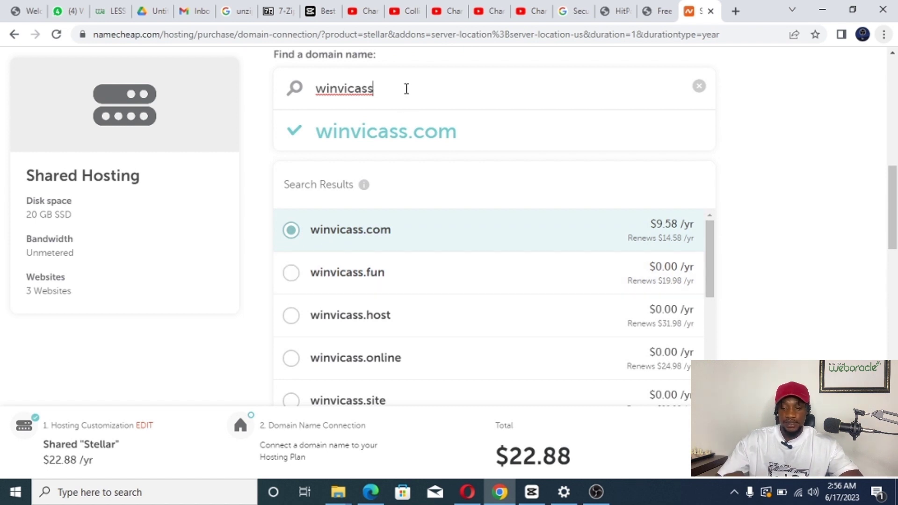
type("ltd")
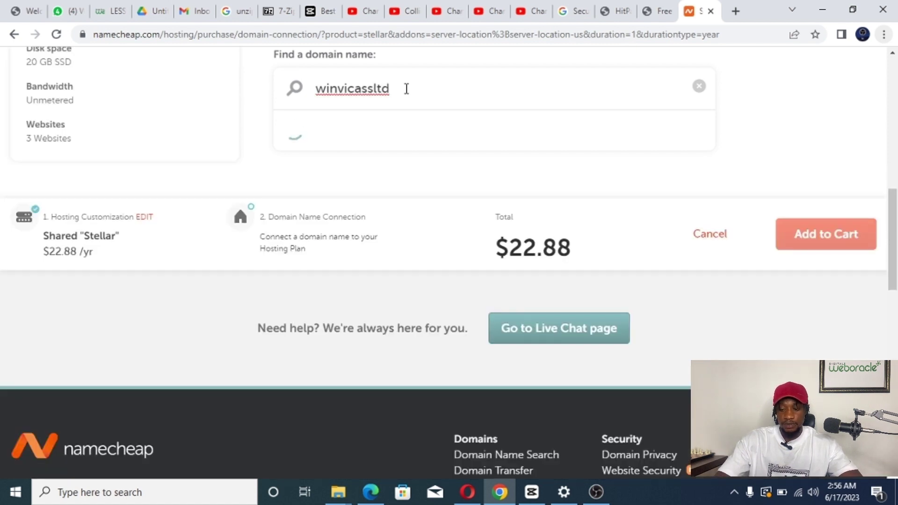
type(".com")
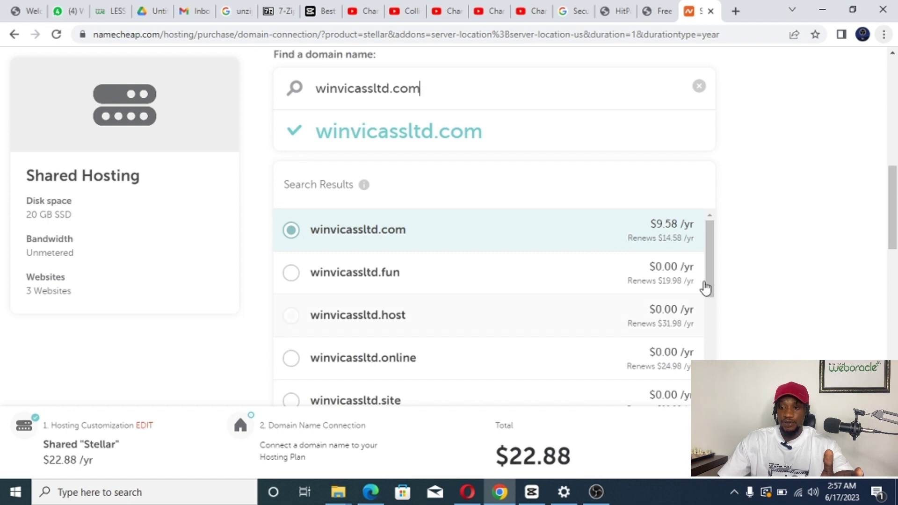
Connect the available winvicassltd.com ($9.58/yr) to the Stellar hosting plan.
left_click_drag(712, 276, 696, 407)
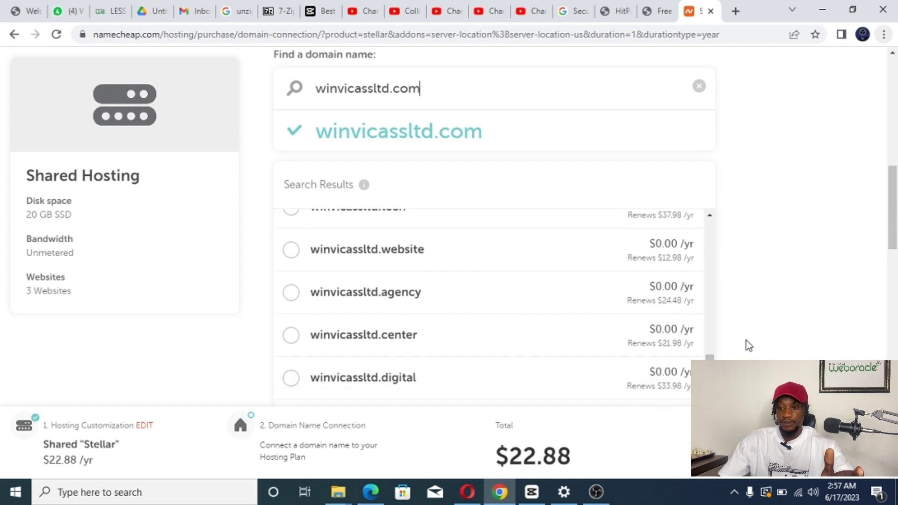
scroll(747, 342, "down", 3)
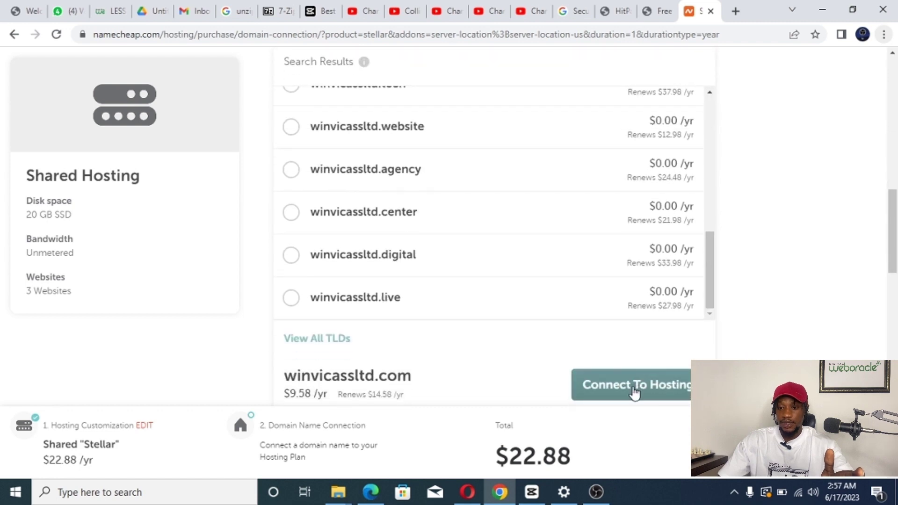
left_click(634, 393)
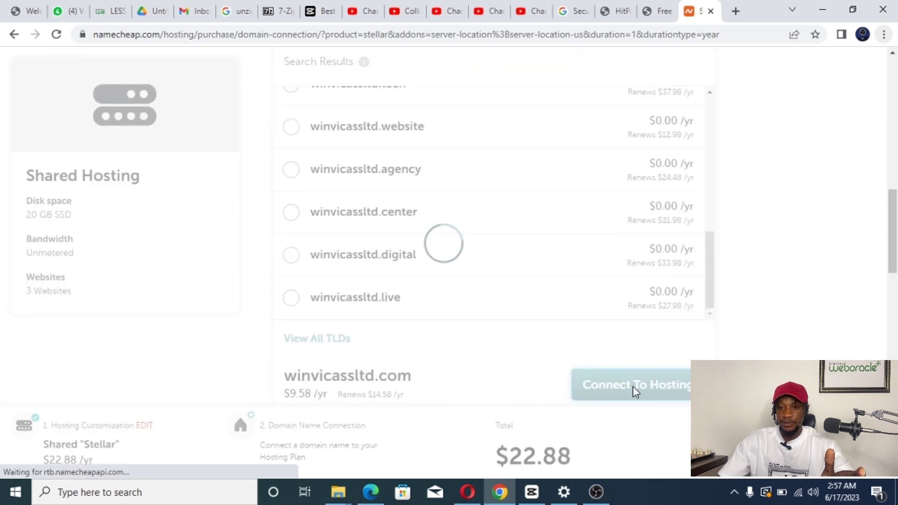
Add the Stellar hosting plan and winvicassltd.com domain to the cart, totalling $32.64.
scroll(543, 352, "down", 3)
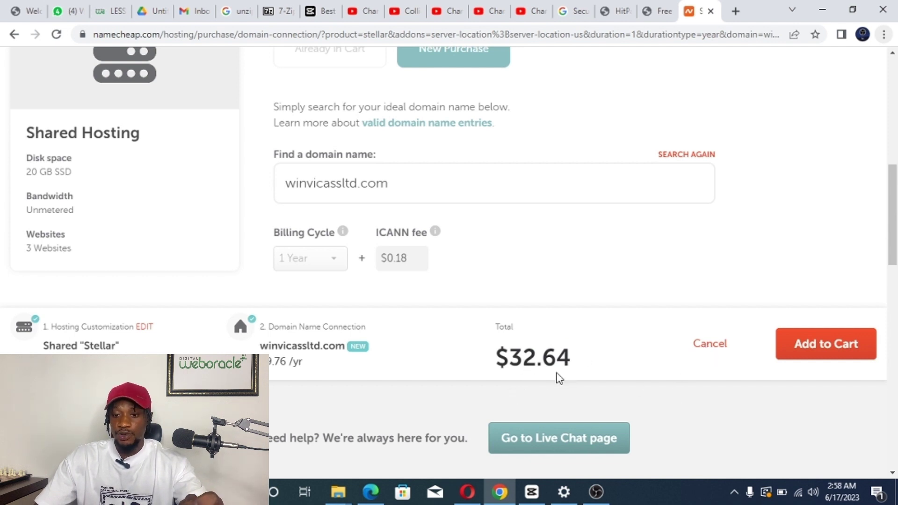
left_click(821, 354)
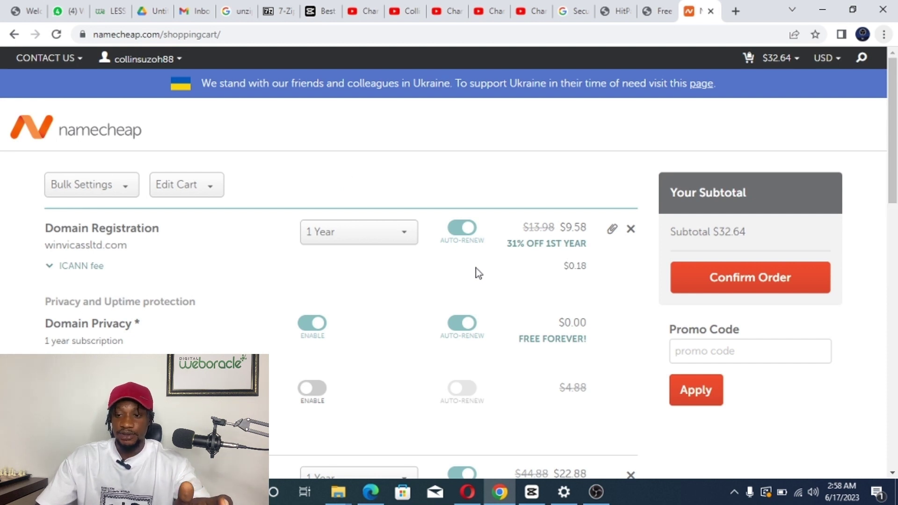
Turn off auto-renewal for the domain registration and the Stellar hosting plan in the cart.
scroll(478, 274, "down", 1)
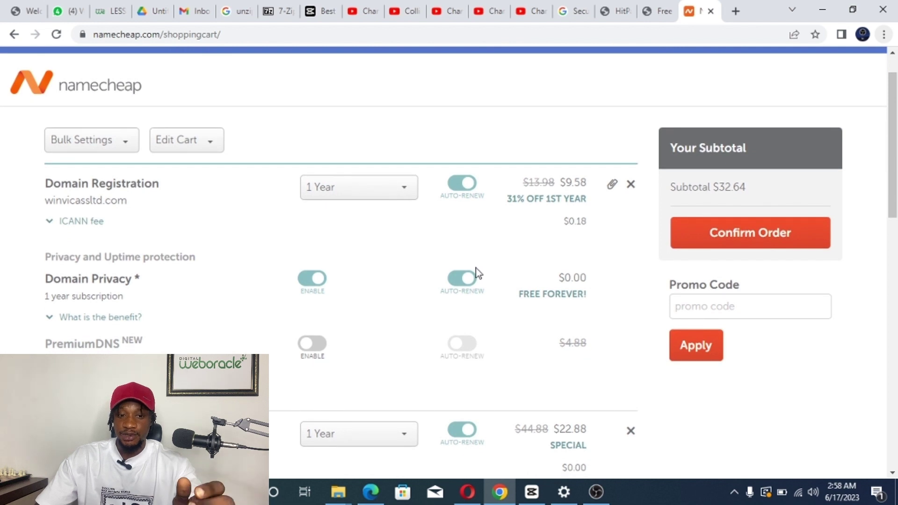
left_click(463, 183)
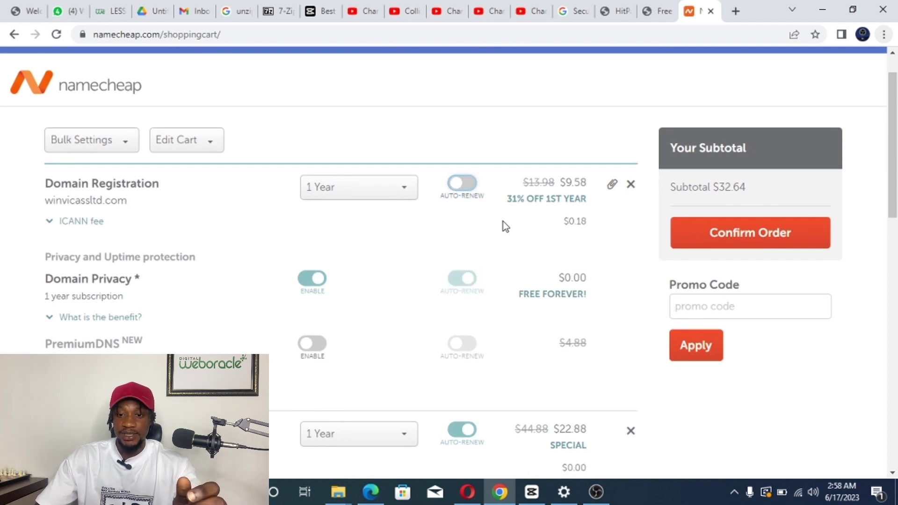
scroll(504, 223, "down", 2)
scroll(503, 221, "down", 3)
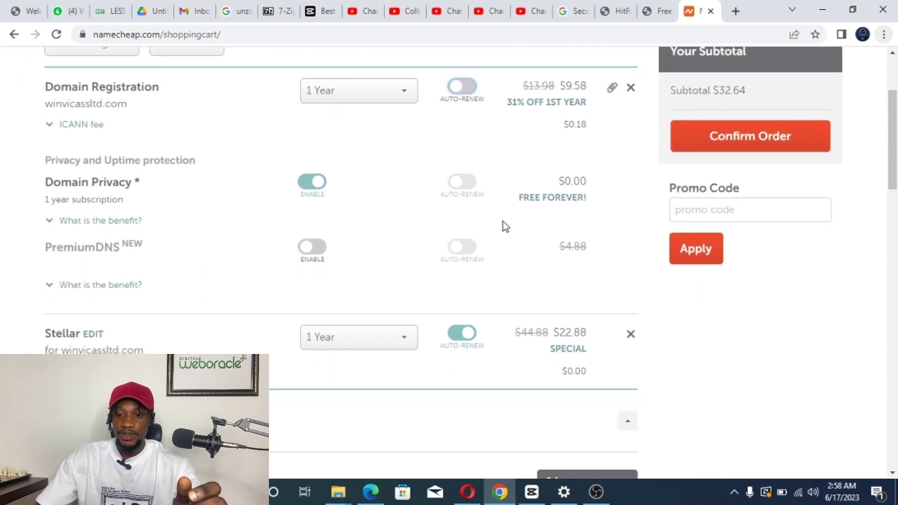
scroll(504, 226, "down", 1)
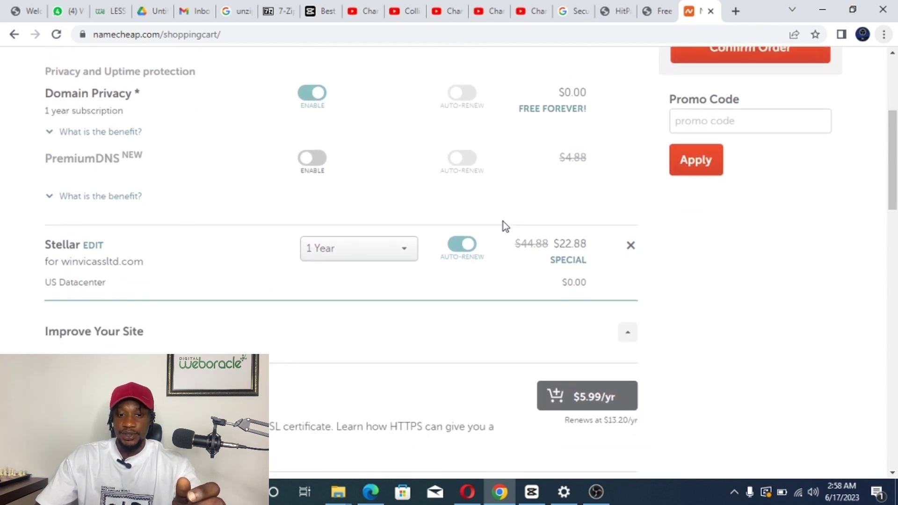
scroll(504, 226, "up", 3)
scroll(503, 226, "up", 1)
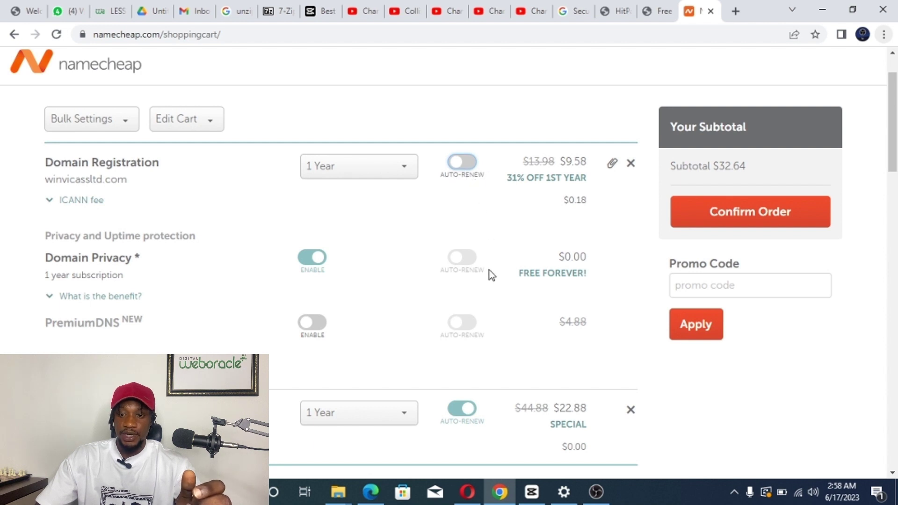
scroll(490, 270, "down", 1)
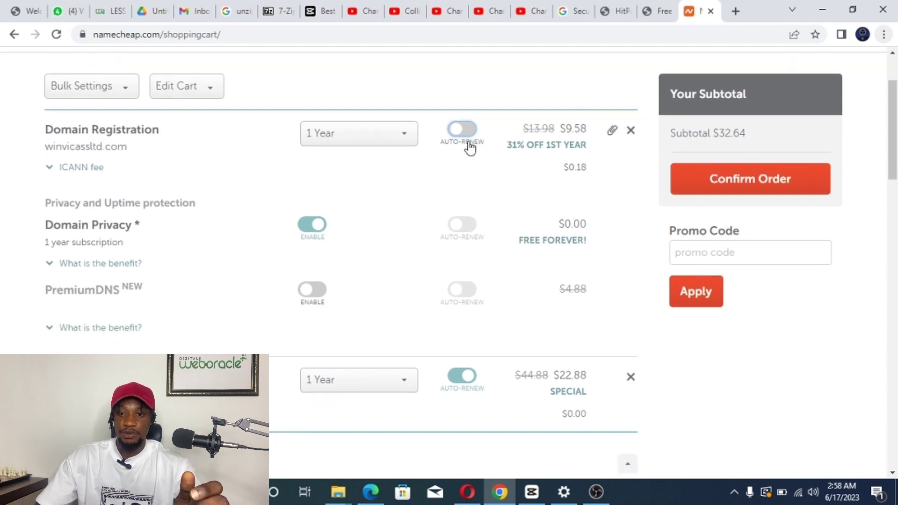
scroll(492, 242, "down", 1)
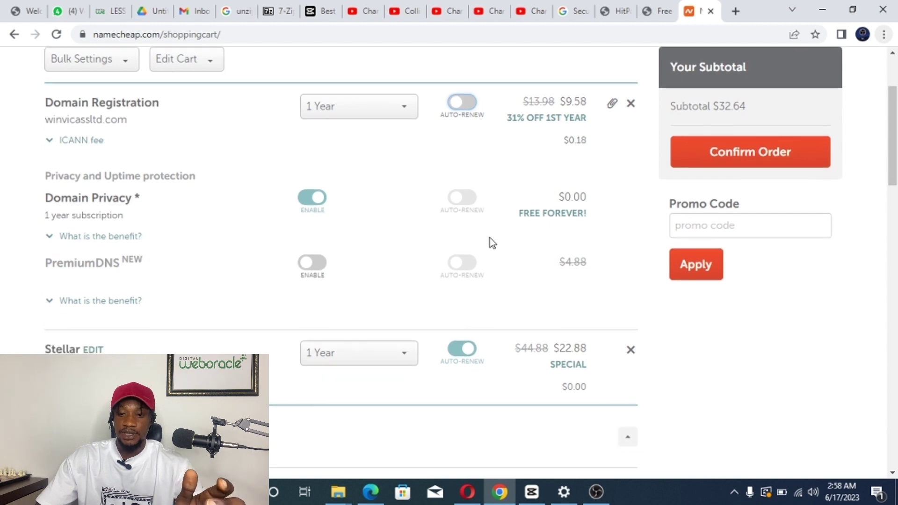
scroll(492, 243, "down", 2)
scroll(489, 239, "down", 2)
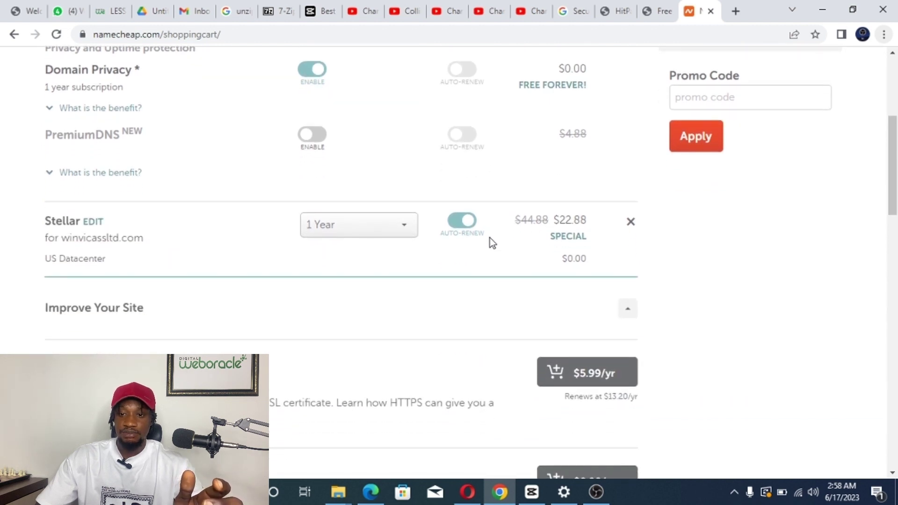
left_click(458, 201)
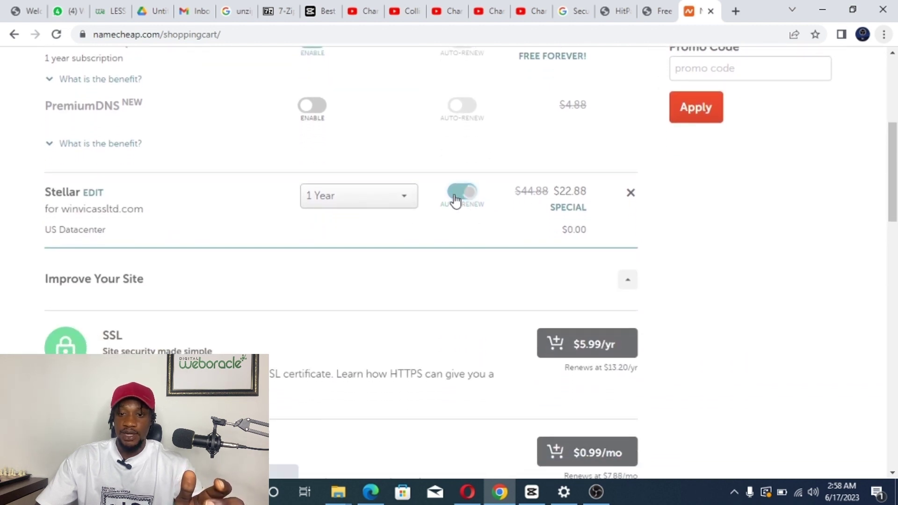
Confirm the $32.64 order to proceed to the Billing step.
scroll(473, 234, "down", 18)
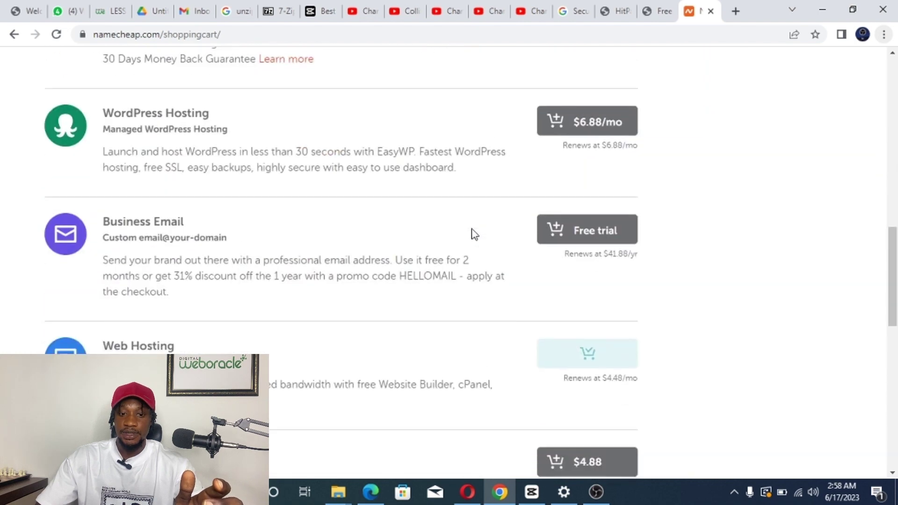
scroll(473, 234, "down", 2)
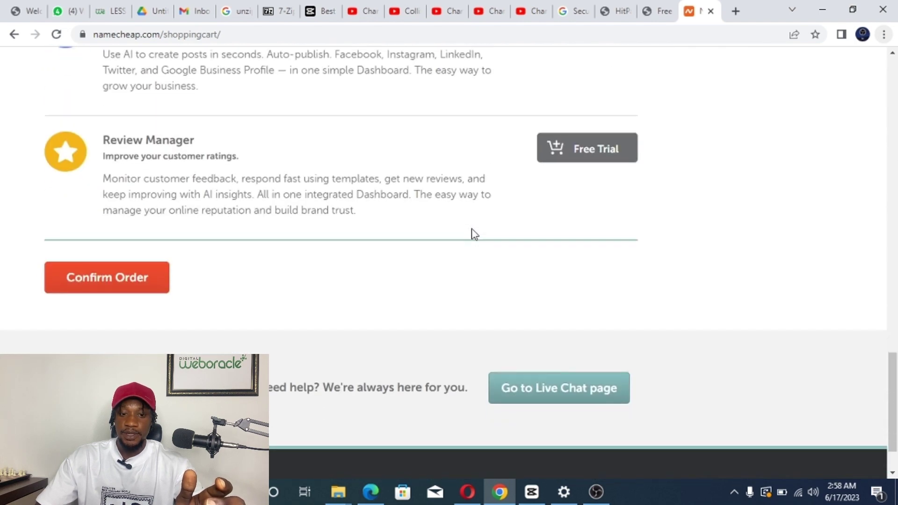
left_click(155, 281)
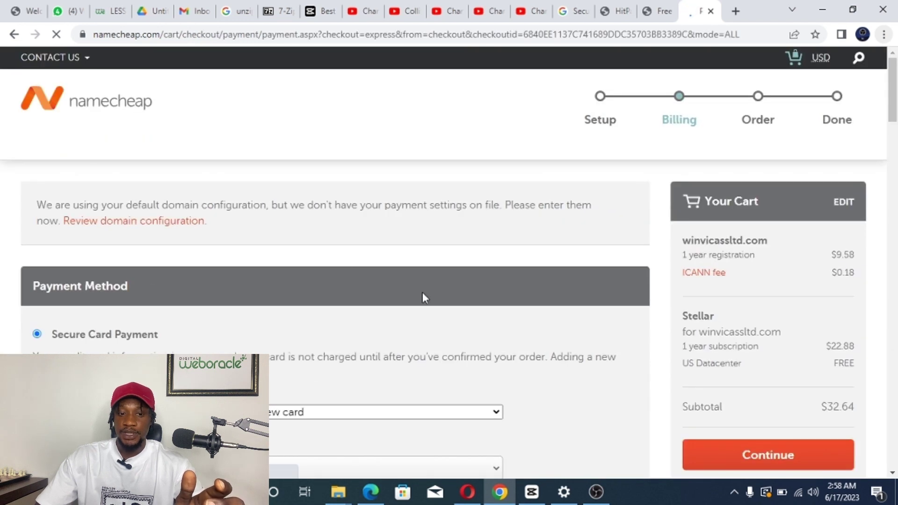
Pay with Account Funds ($33.00 balance) and continue to the Order Review step.
scroll(422, 298, "down", 4)
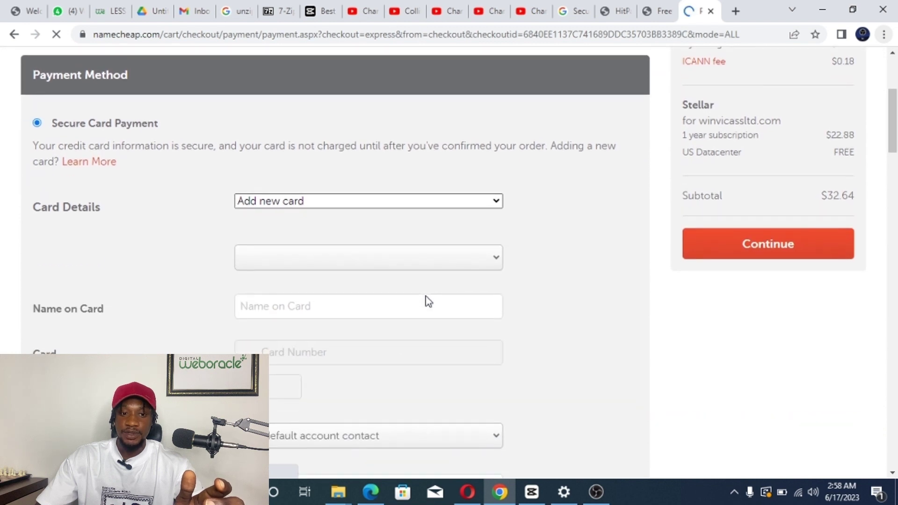
scroll(429, 301, "down", 1)
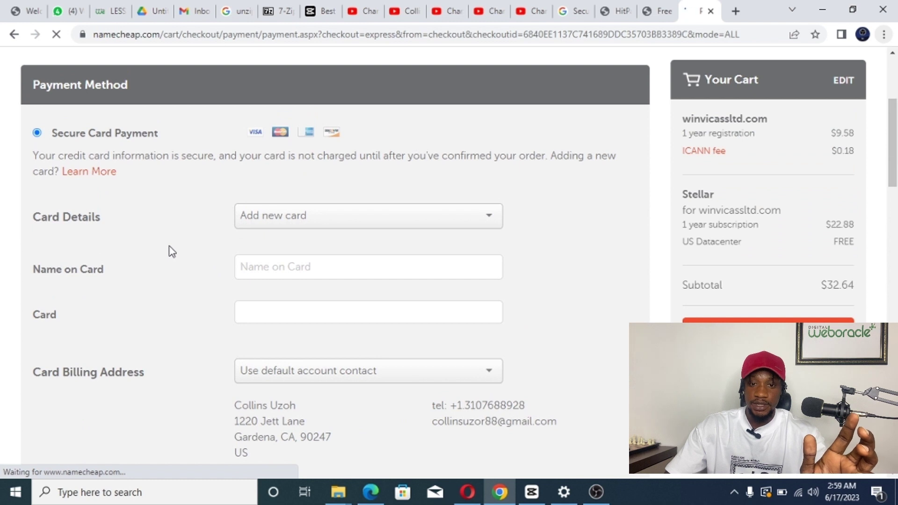
scroll(172, 251, "down", 6)
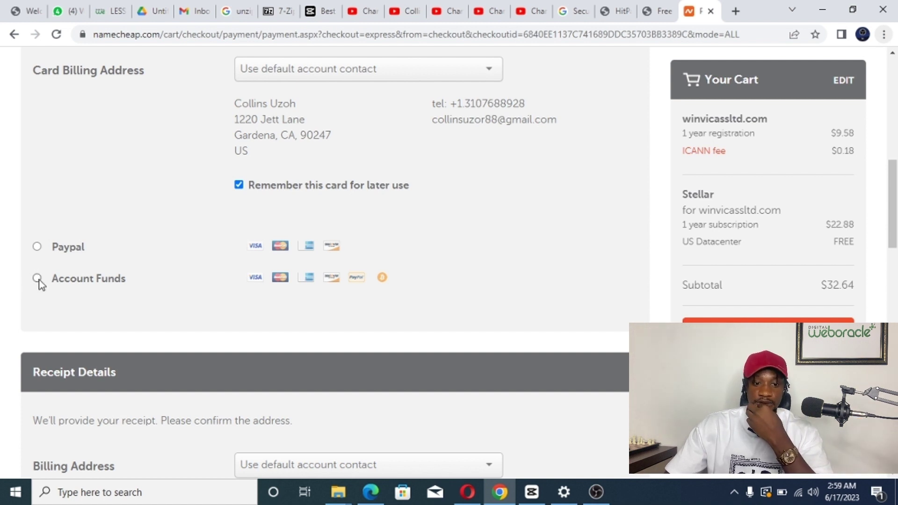
left_click(37, 279)
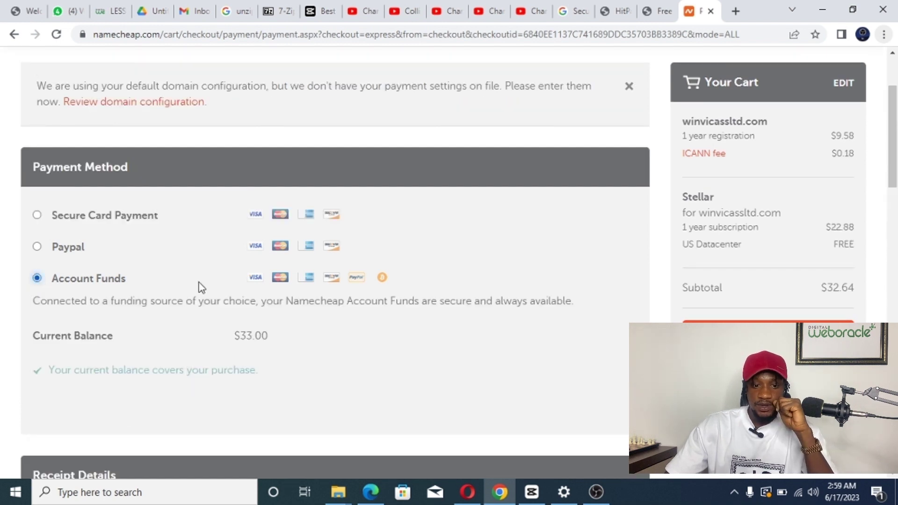
scroll(201, 287, "down", 1)
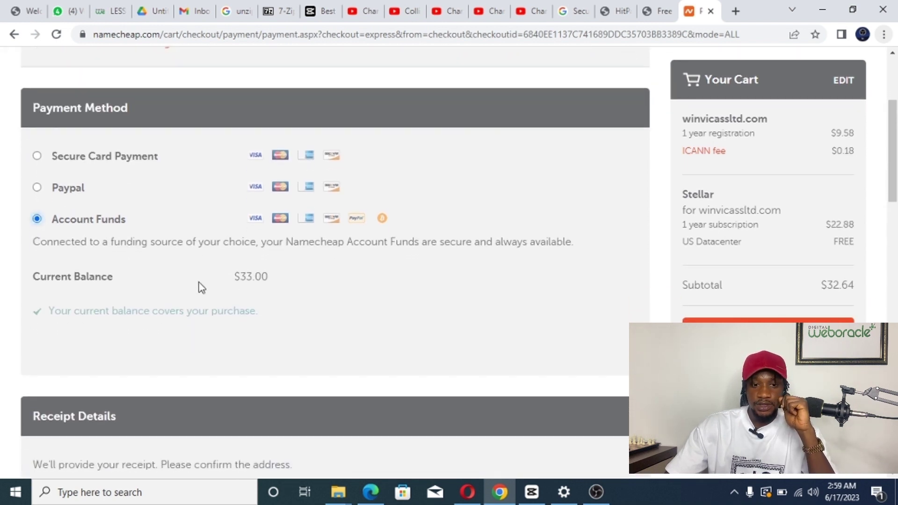
scroll(201, 287, "down", 1)
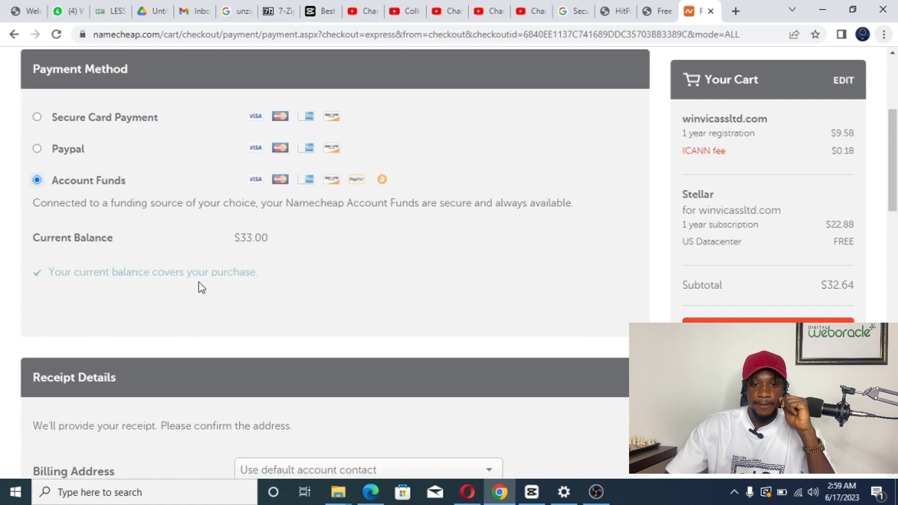
left_click(37, 180)
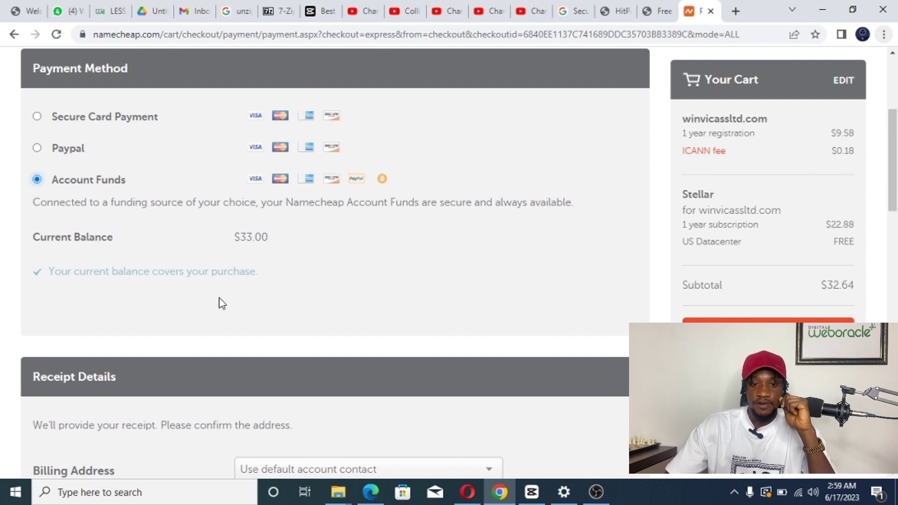
scroll(295, 284, "down", 10)
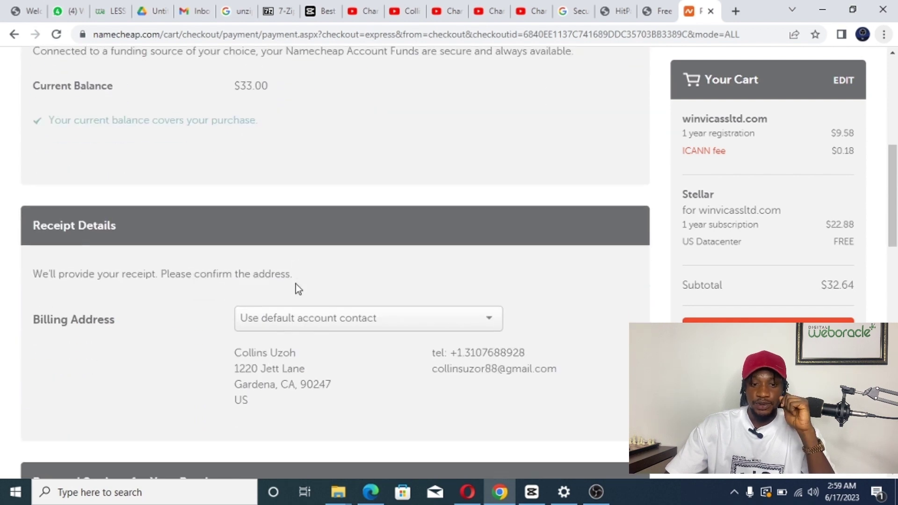
scroll(296, 285, "down", 2)
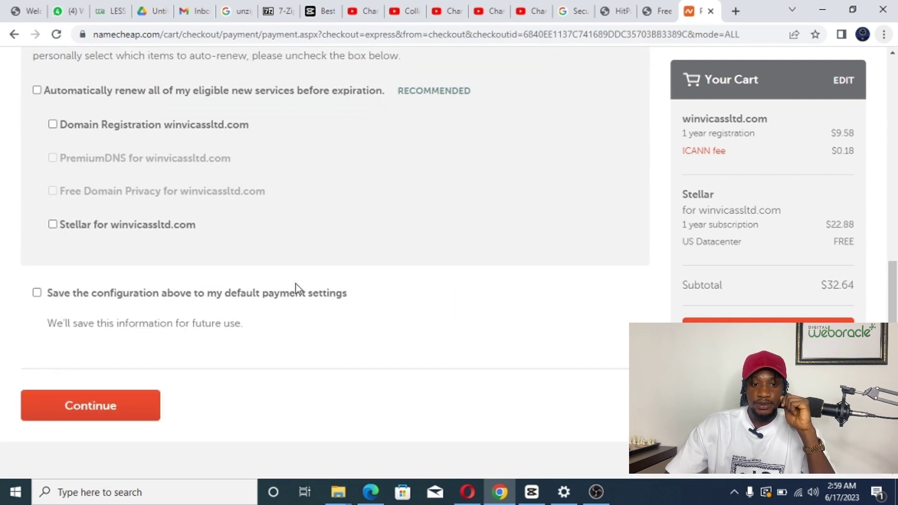
left_click(88, 412)
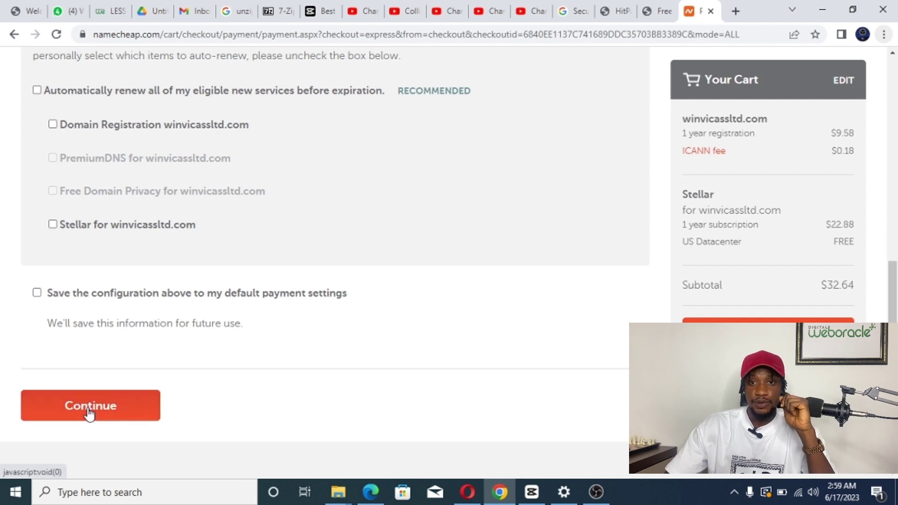
left_click(89, 406)
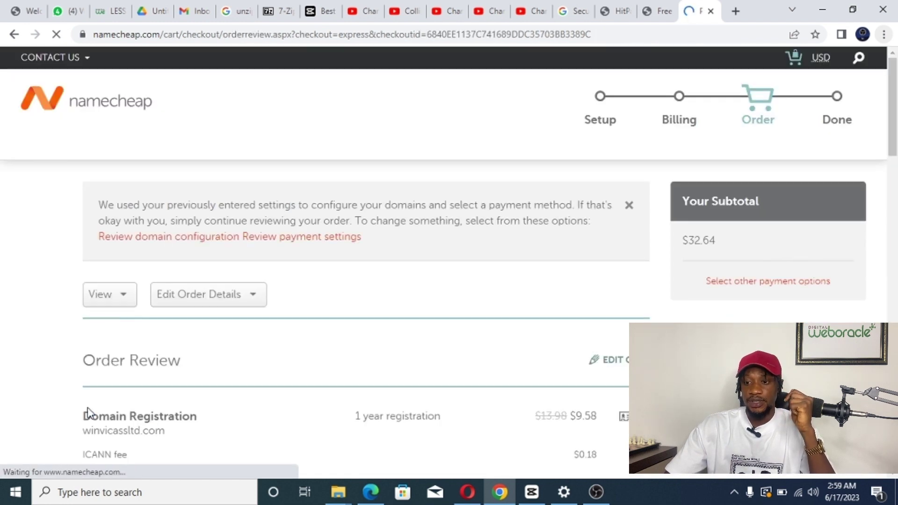
Accept the Terms of Service, pay for the hosting order, then return to the Namecheap home page.
scroll(353, 334, "down", 5)
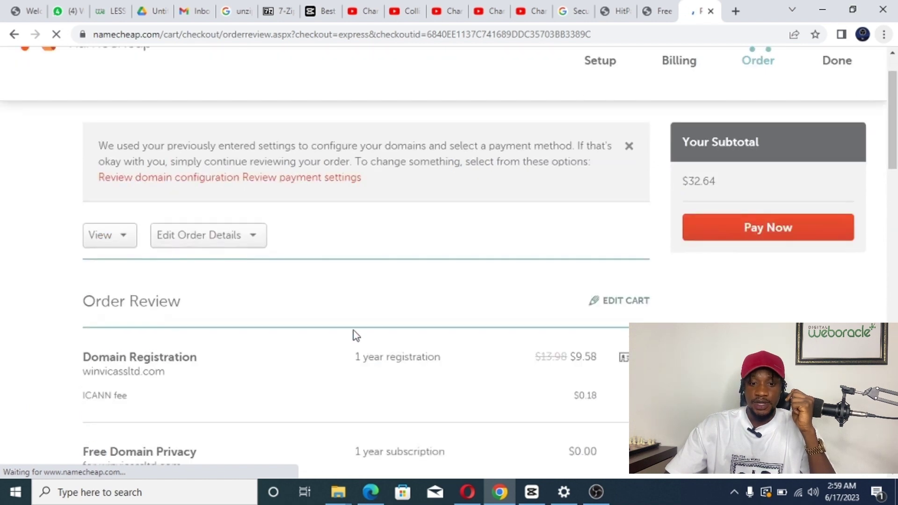
scroll(355, 335, "down", 10)
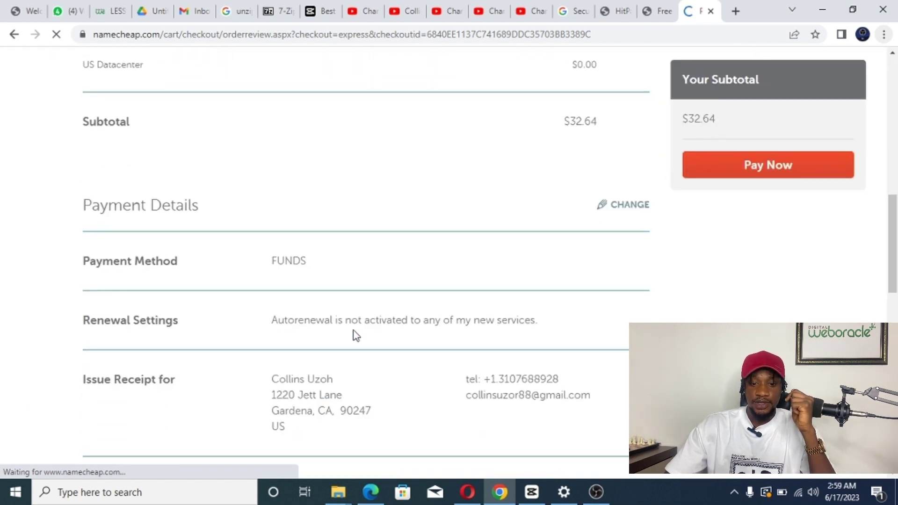
scroll(355, 335, "down", 3)
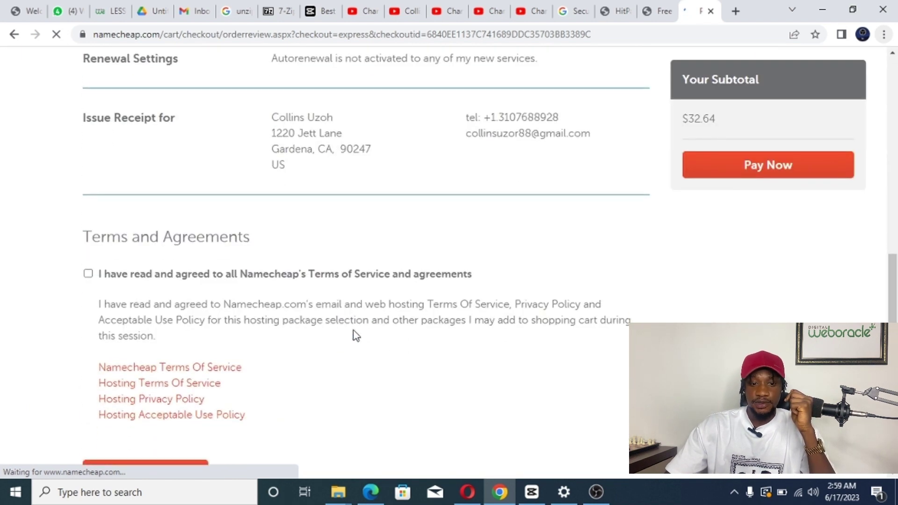
left_click(87, 275)
scroll(255, 325, "down", 3)
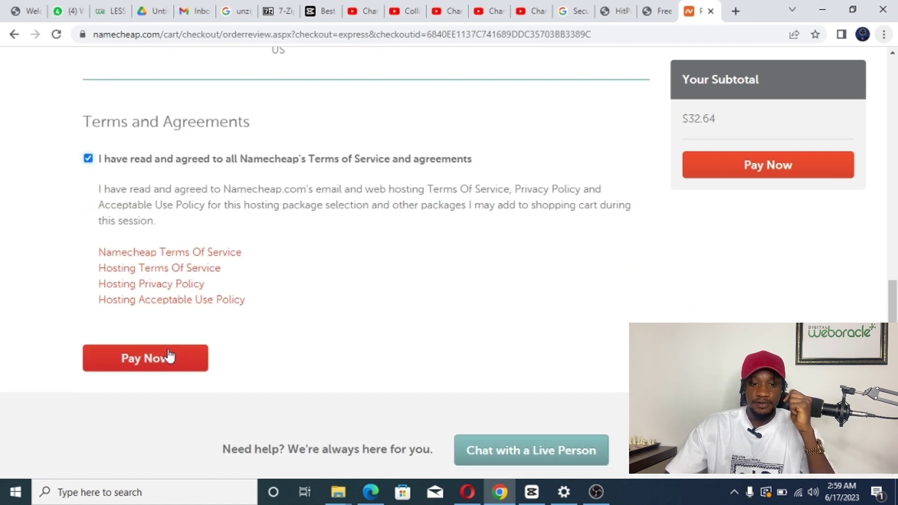
left_click(154, 369)
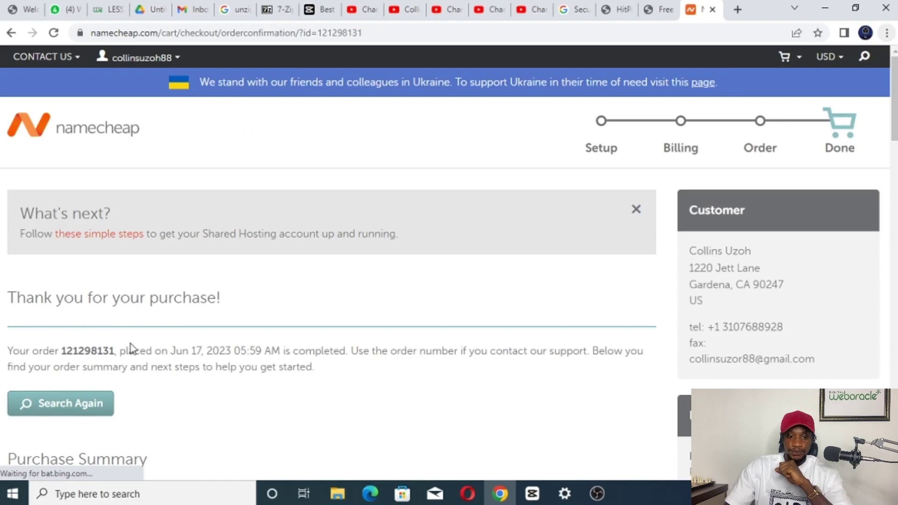
left_click(64, 133)
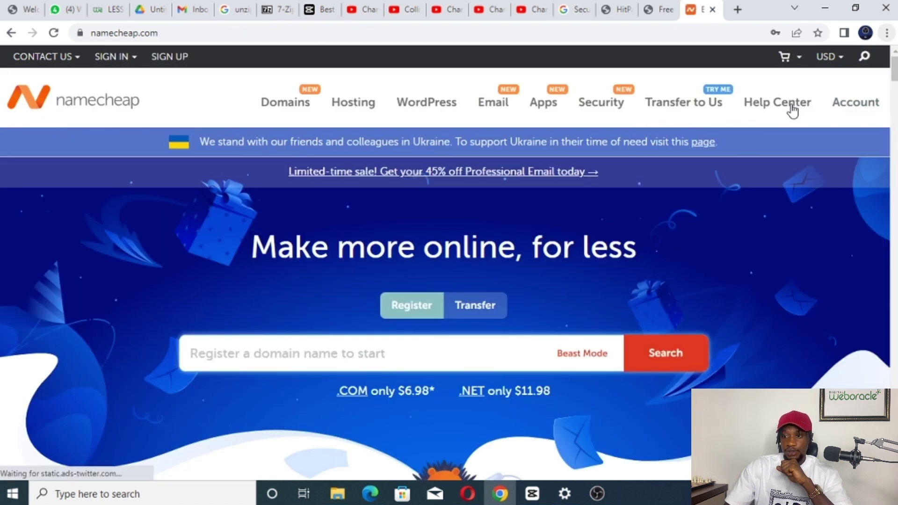
Open the account Dashboard from the Account menu, then go to the Domain List.
mouse_move(871, 114)
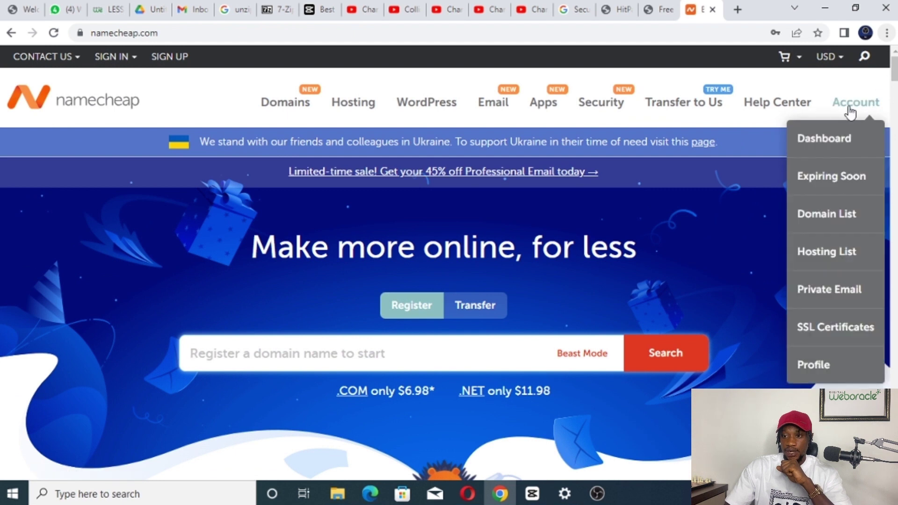
left_click(818, 142)
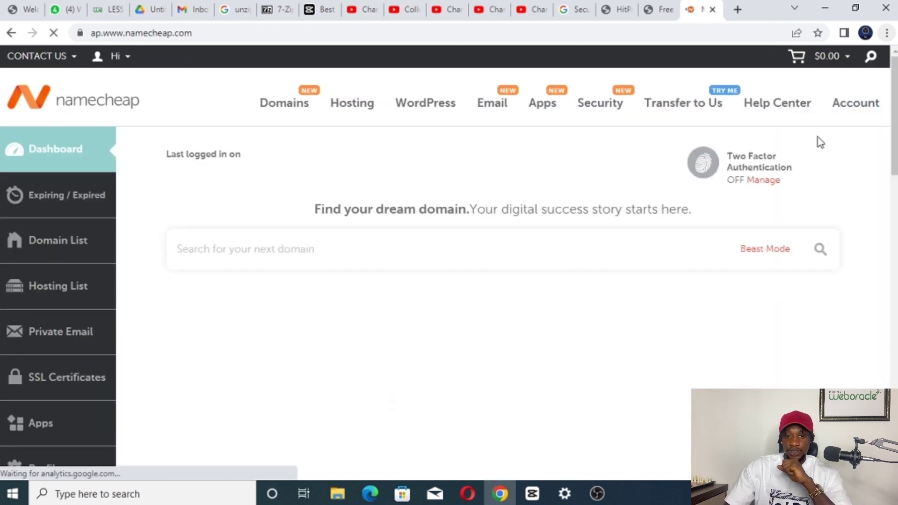
scroll(243, 304, "down", 2)
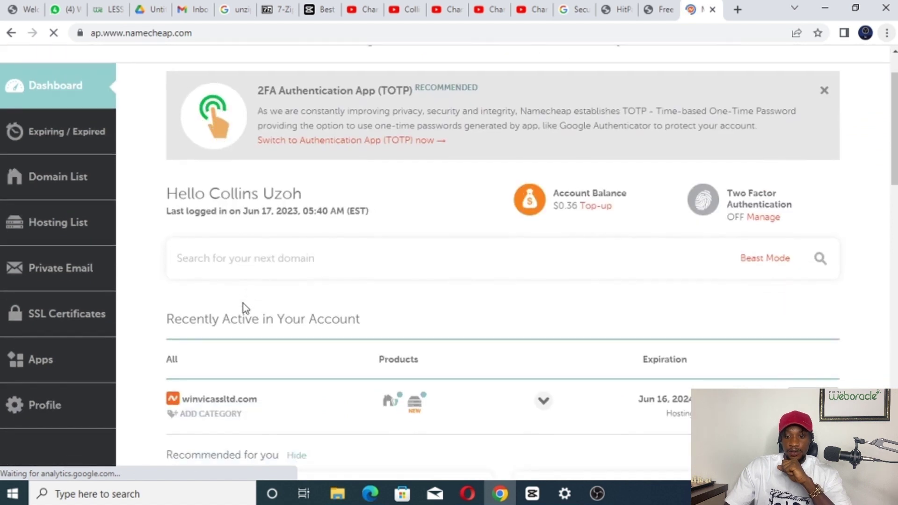
scroll(243, 304, "down", 3)
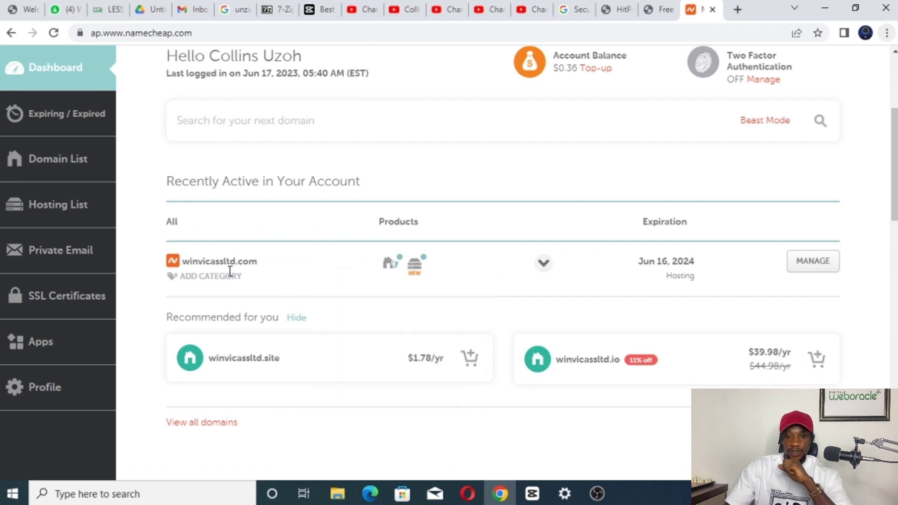
left_click(62, 163)
scroll(63, 168, "down", 2)
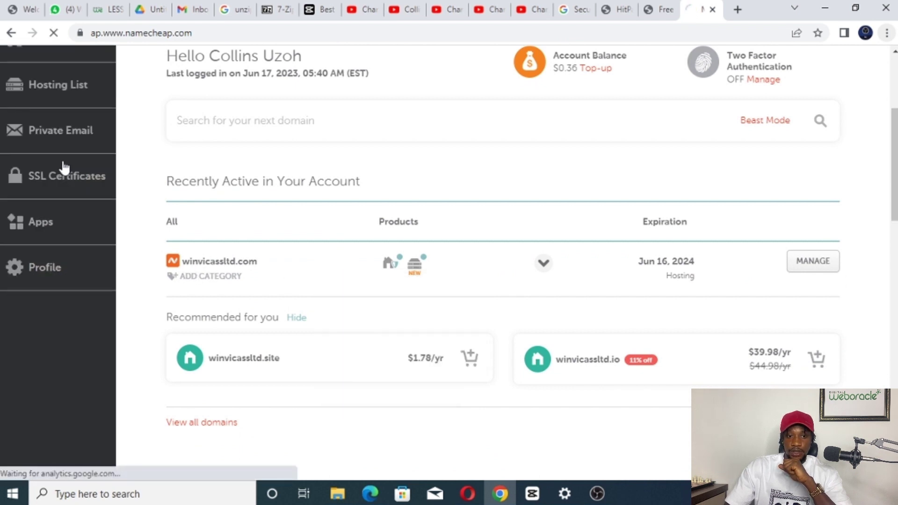
Open the Hosting List showing winvicassltd.com's active Stellar plan expiring Jun 16, 2024.
scroll(56, 140, "up", 3)
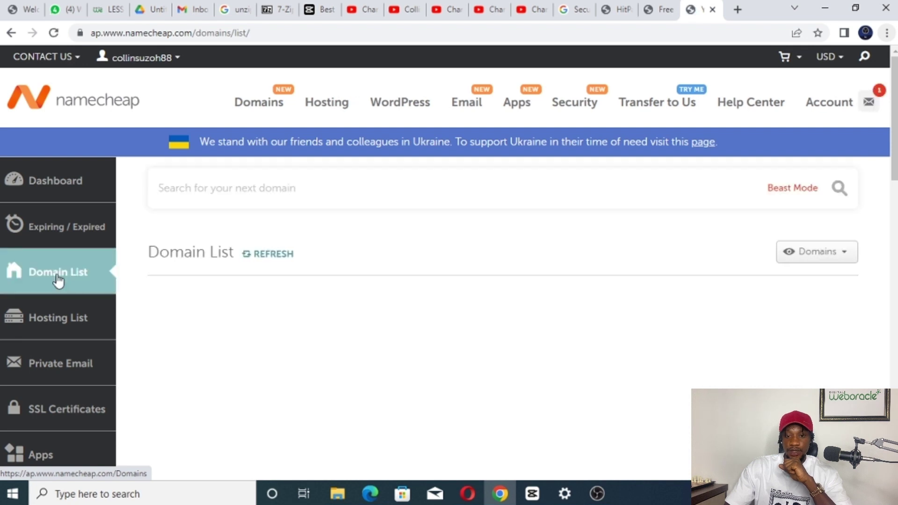
scroll(340, 299, "down", 2)
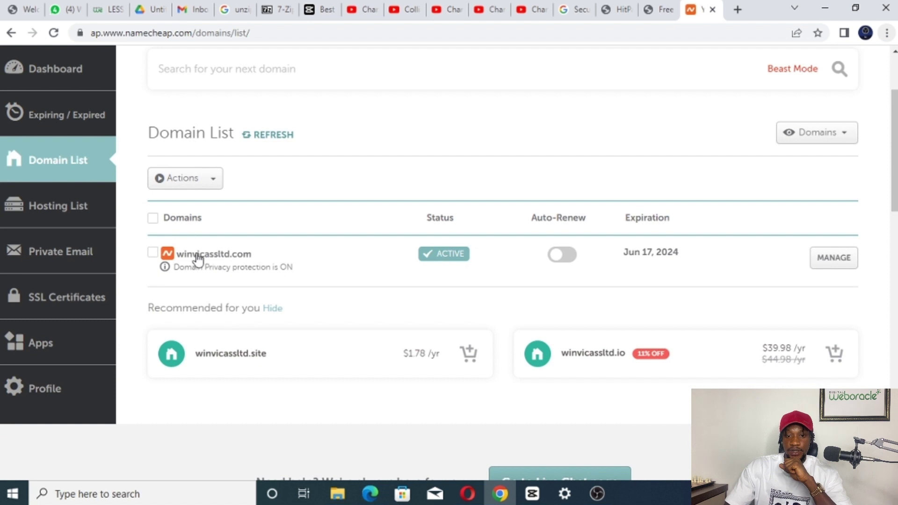
left_click(56, 214)
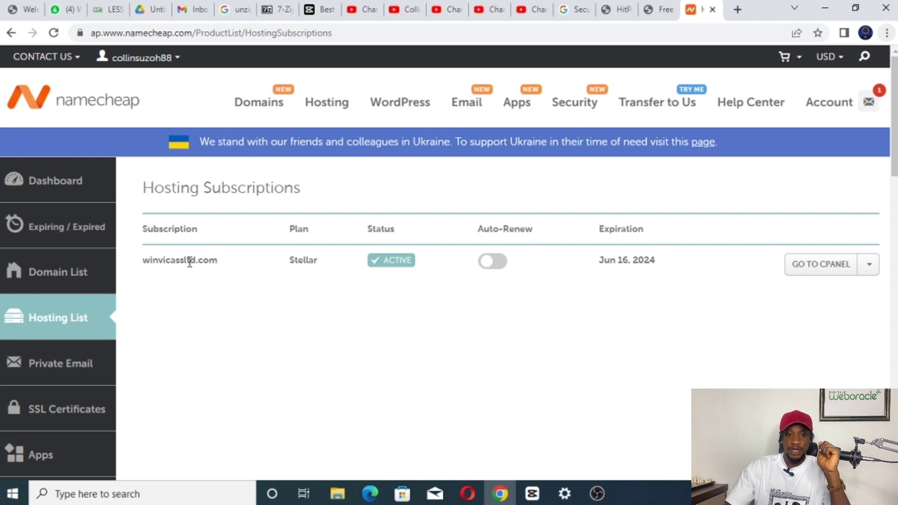
Back on the Dashboard, check winvicassltd.com's PositiveSSL certificate showing an Alert status.
left_click(49, 181)
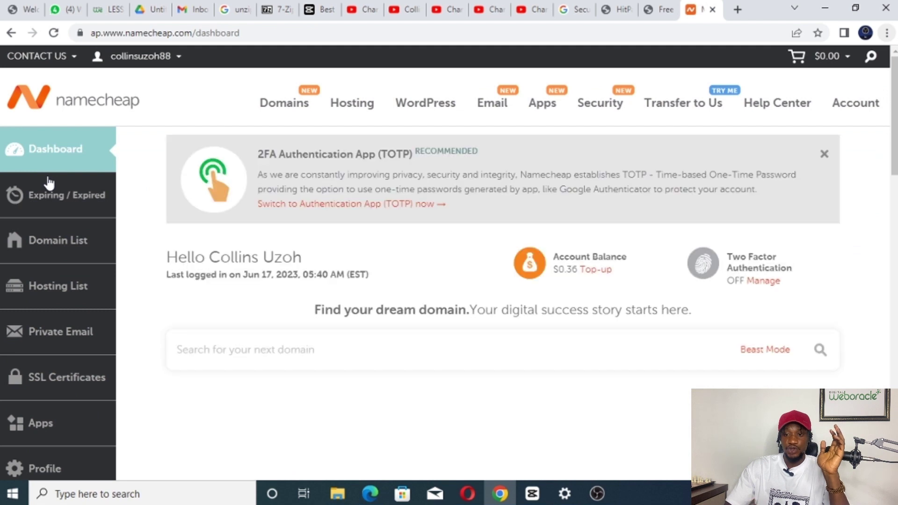
scroll(315, 264, "down", 2)
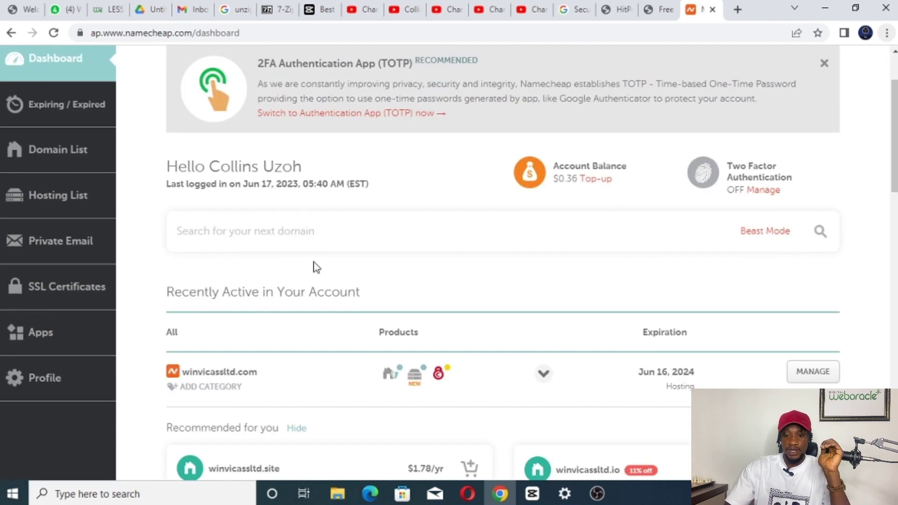
scroll(317, 268, "down", 1)
mouse_move(443, 344)
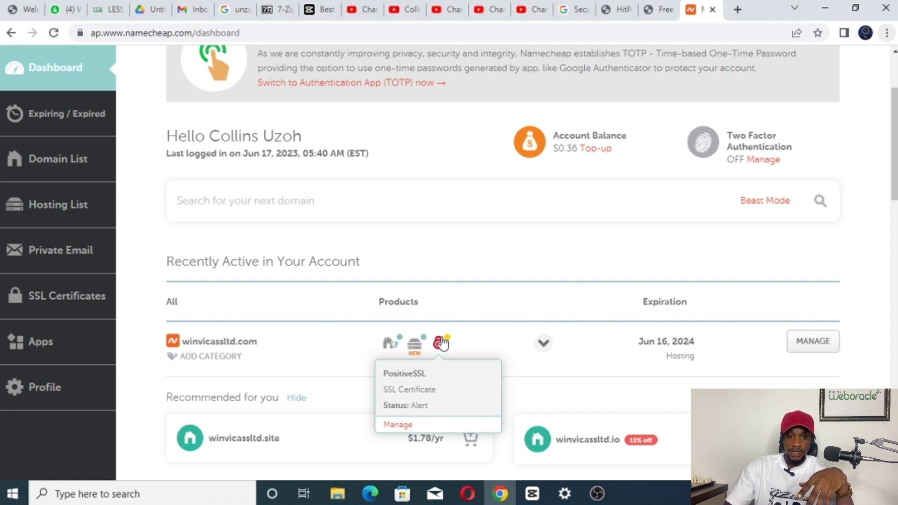
scroll(502, 309, "down", 7)
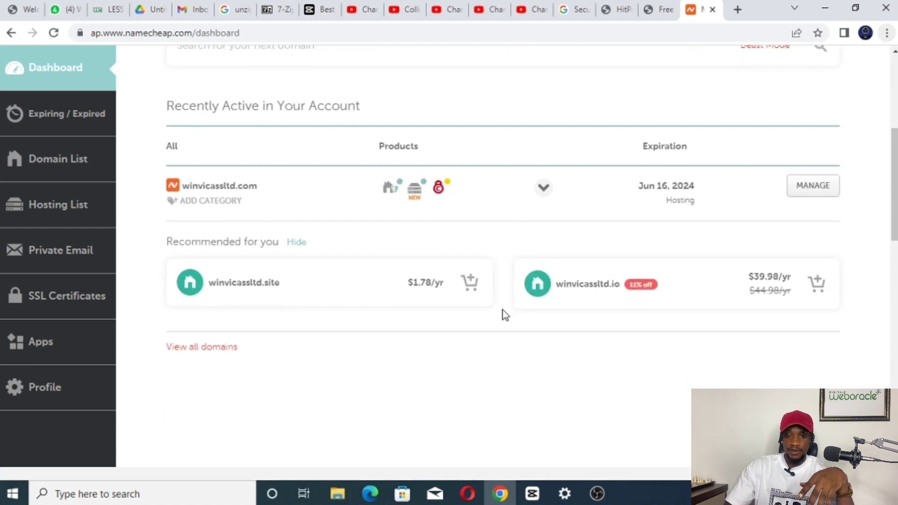
scroll(502, 314, "up", 8)
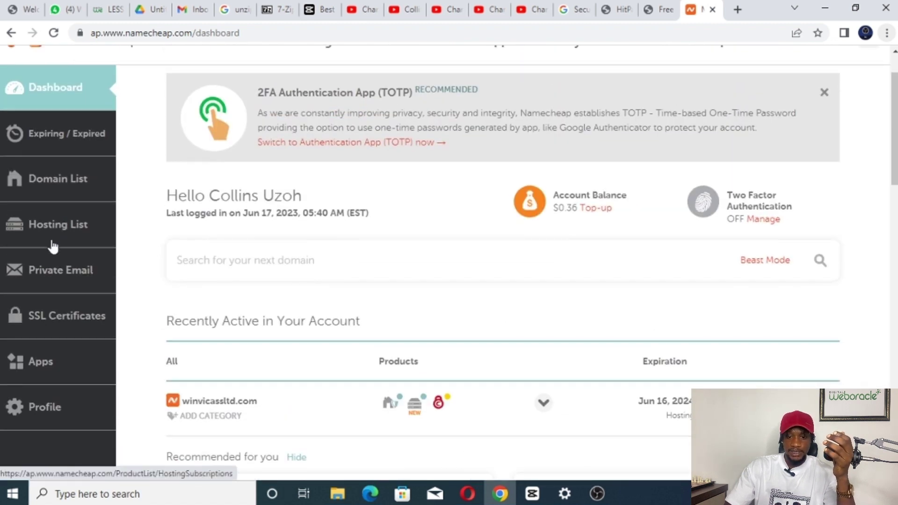
Switch to the hosting subscriptions browser tab, then over to WhatsApp Web.
mouse_move(443, 402)
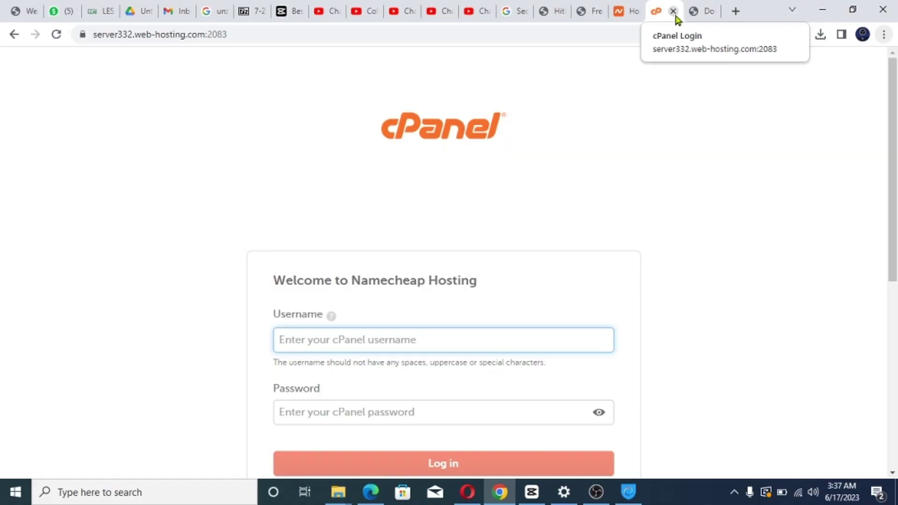
left_click(625, 10)
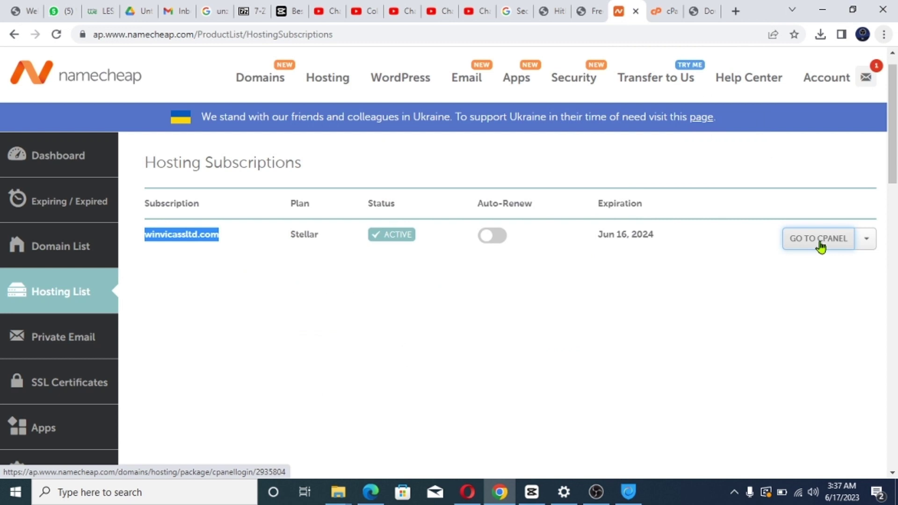
left_click(54, 11)
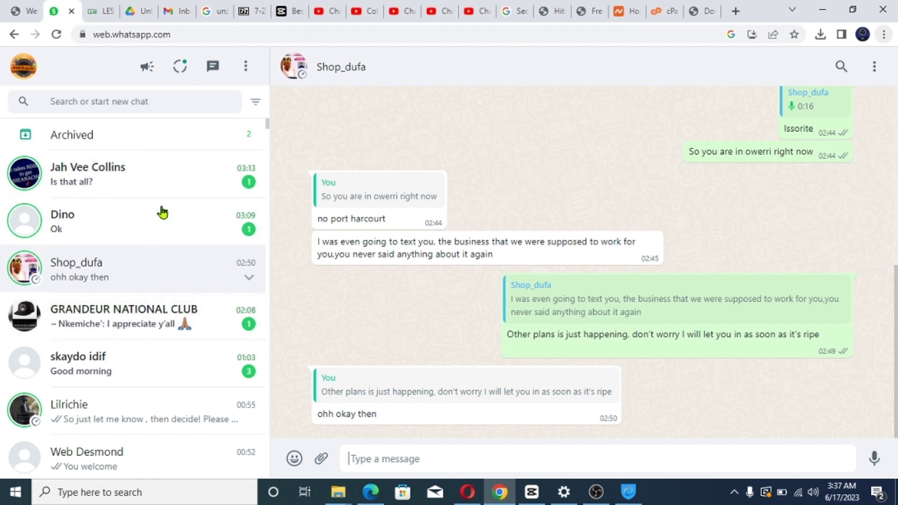
Open the WhatsApp chat holding the cPanel login details and switch to the cPanel login tab.
left_click(166, 189)
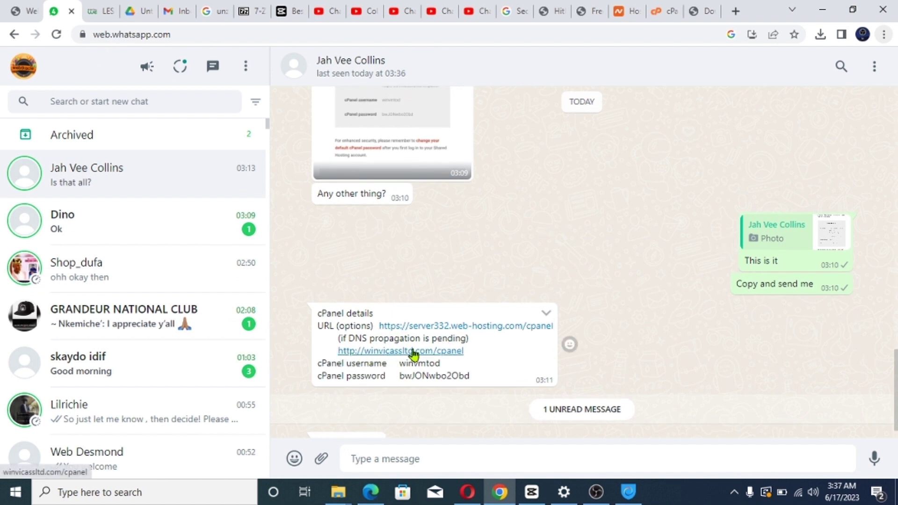
left_click(660, 13)
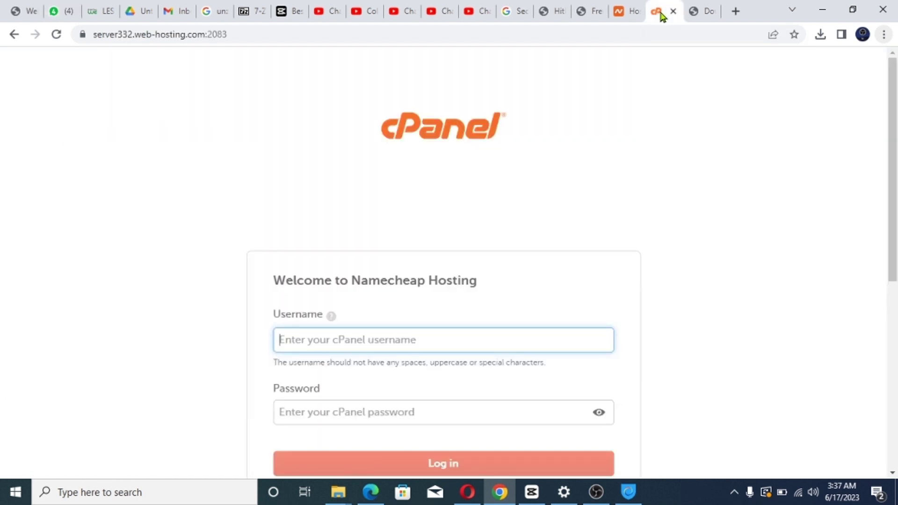
left_click(61, 12)
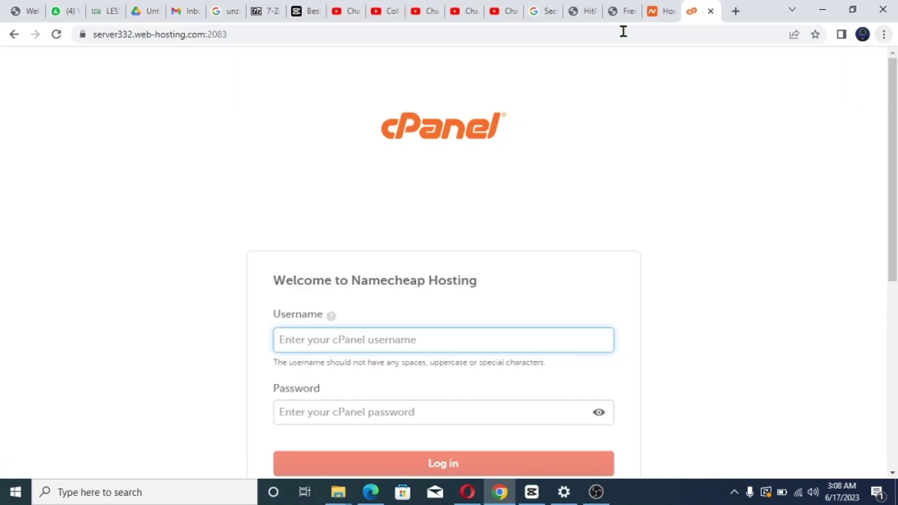
left_click(664, 12)
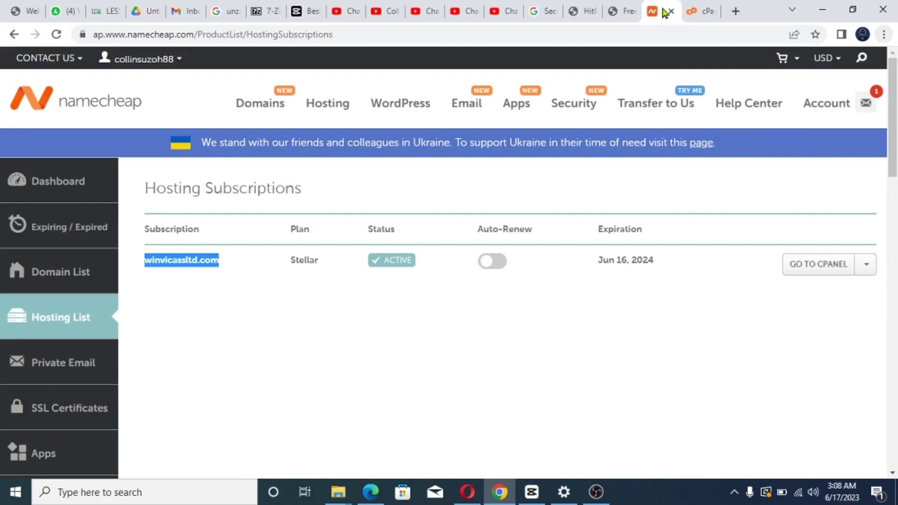
left_click(696, 11)
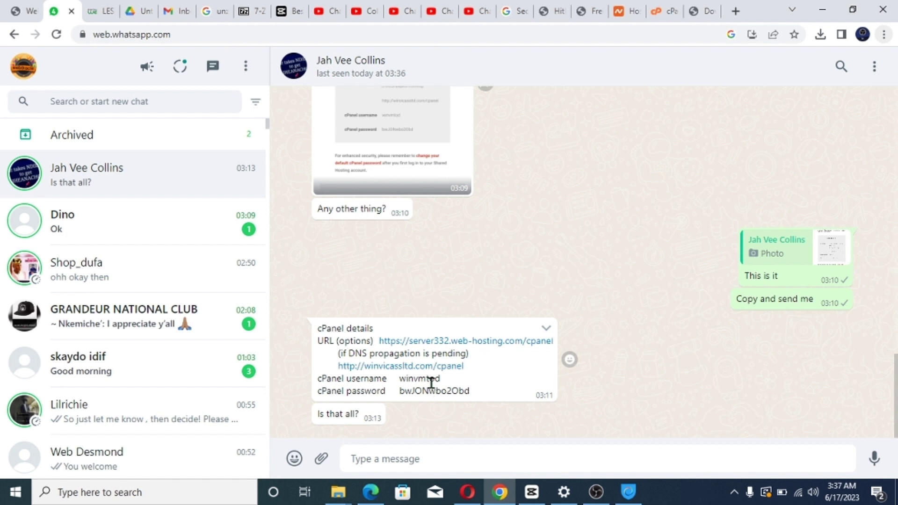
left_click(664, 13)
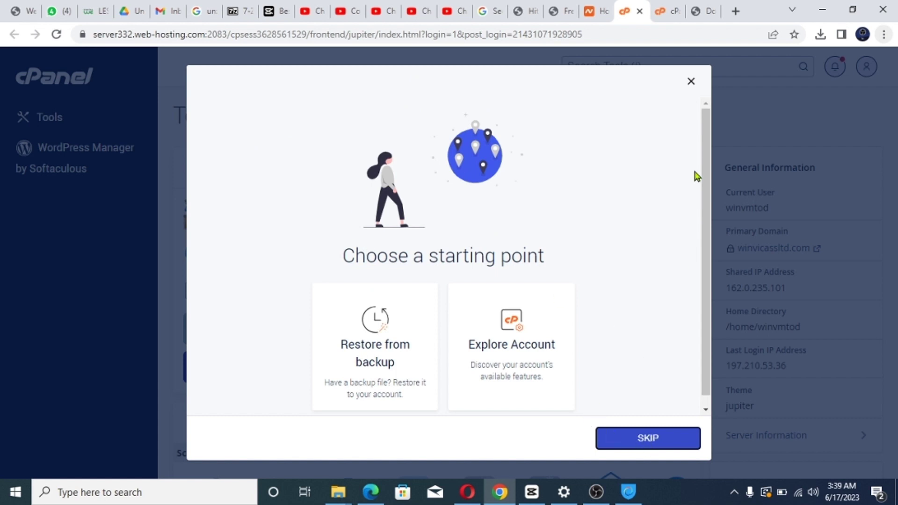
left_click(691, 83)
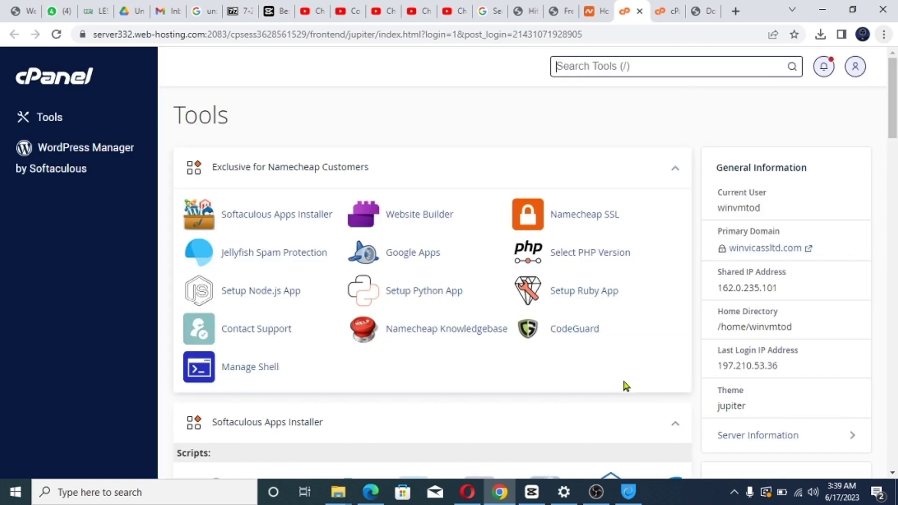
scroll(410, 243, "down", 15)
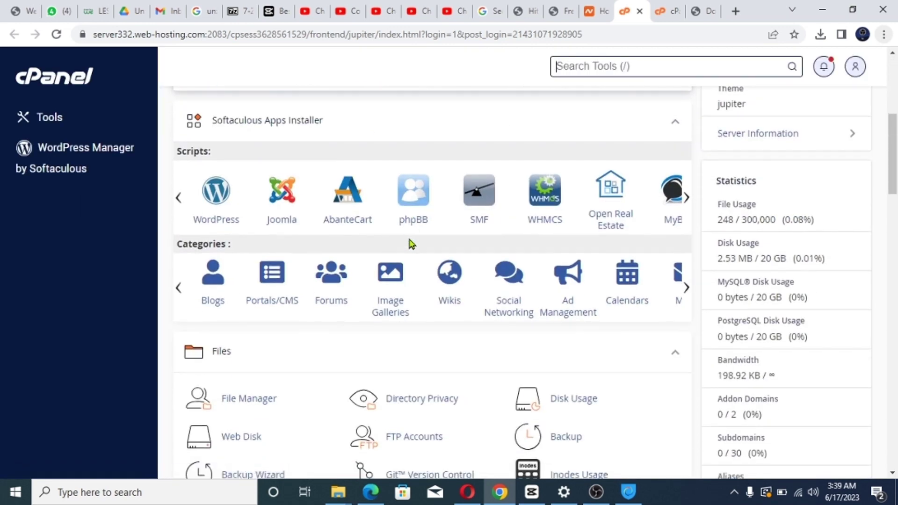
scroll(410, 244, "down", 15)
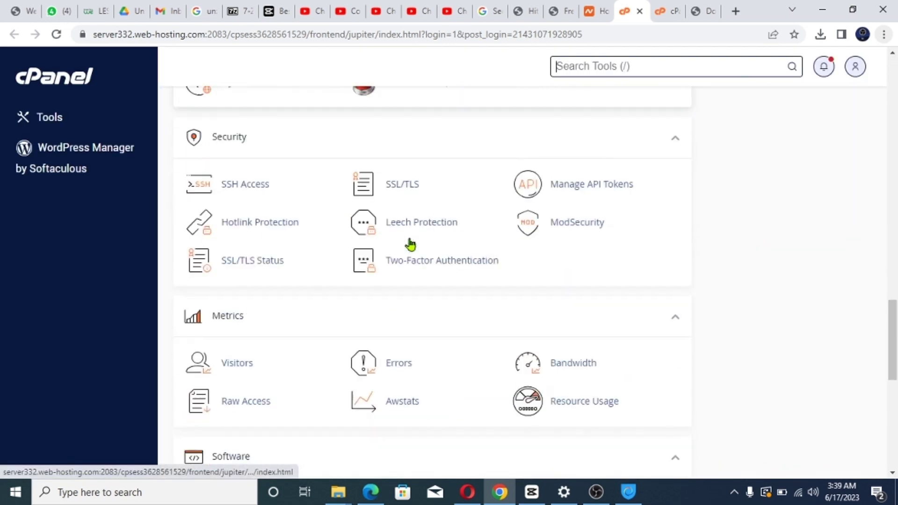
scroll(410, 241, "up", 10)
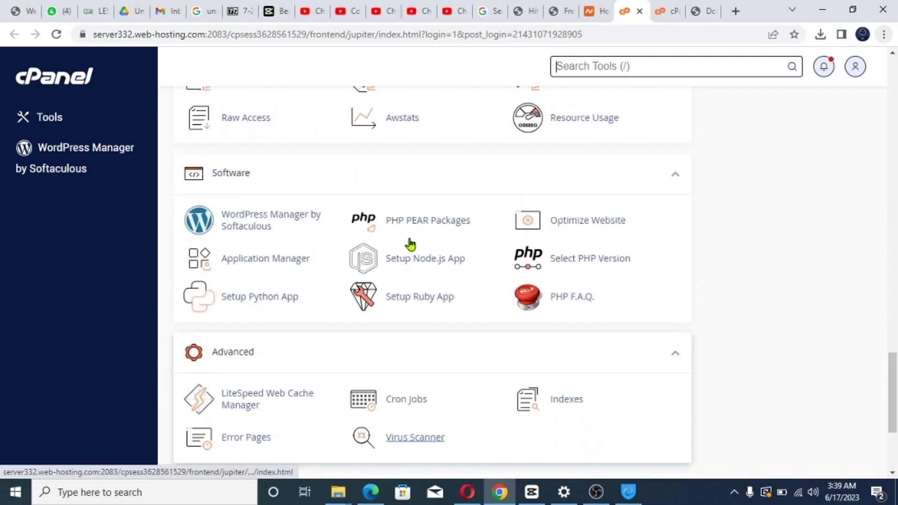
scroll(410, 244, "up", 10)
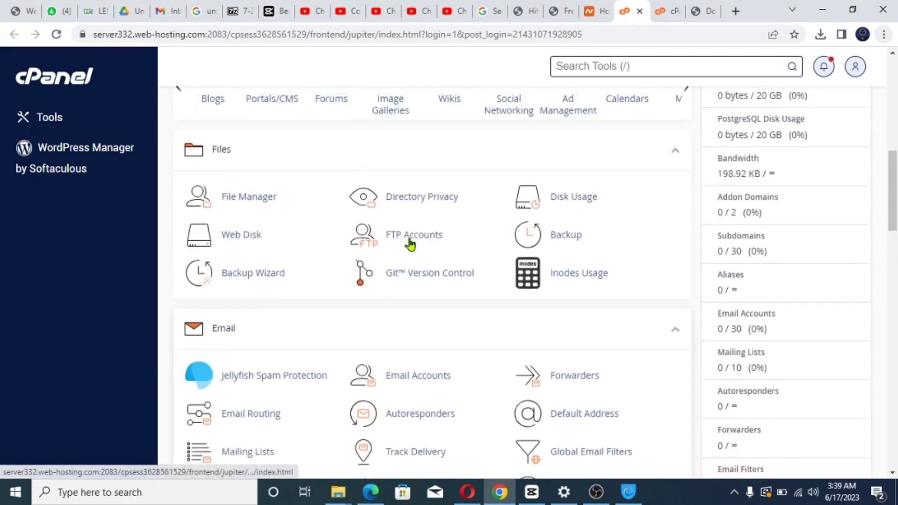
scroll(410, 243, "up", 5)
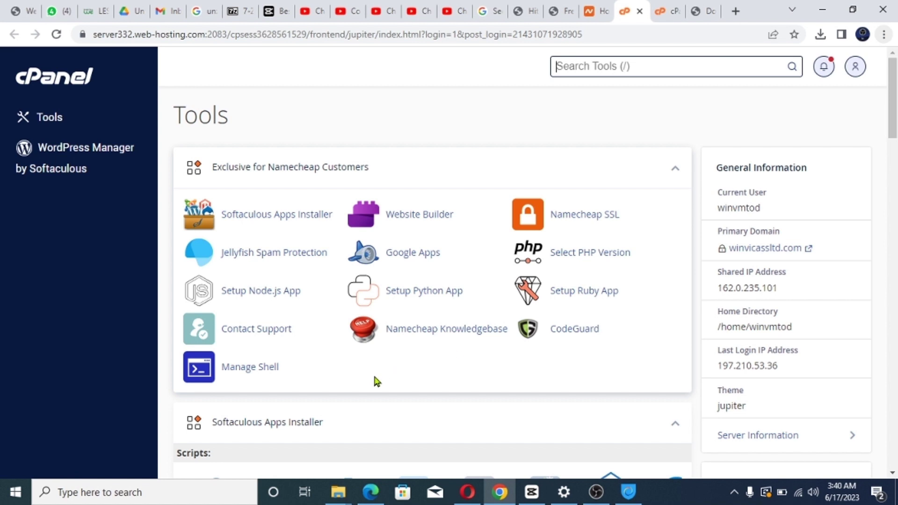
scroll(376, 381, "down", 2)
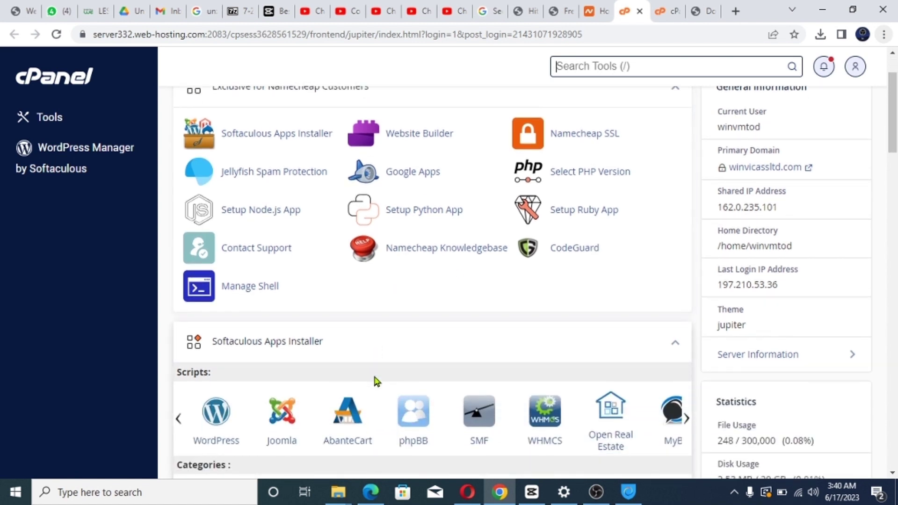
scroll(377, 381, "down", 1)
scroll(374, 380, "up", 3)
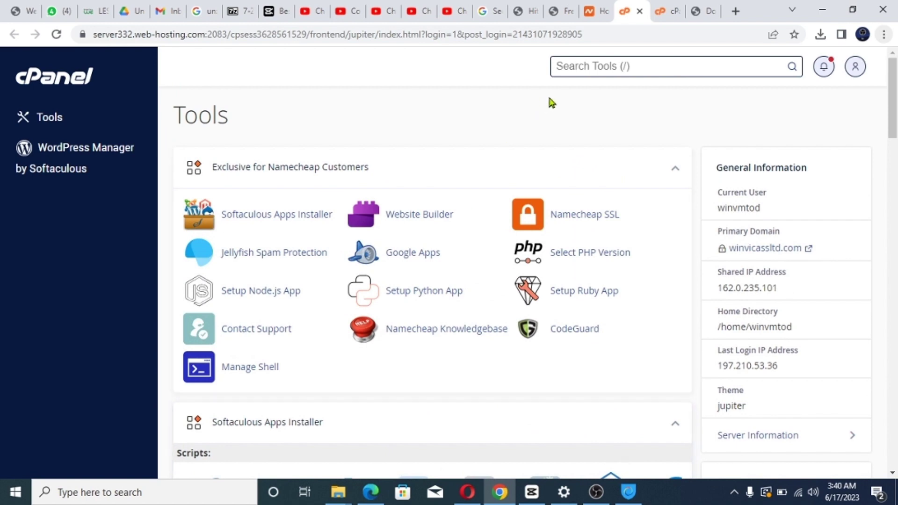
scroll(308, 364, "down", 10)
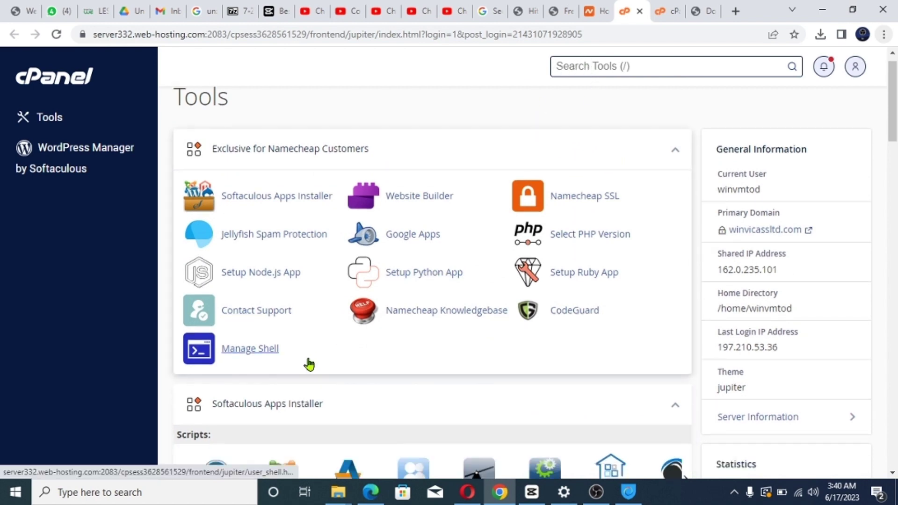
scroll(309, 365, "down", 4)
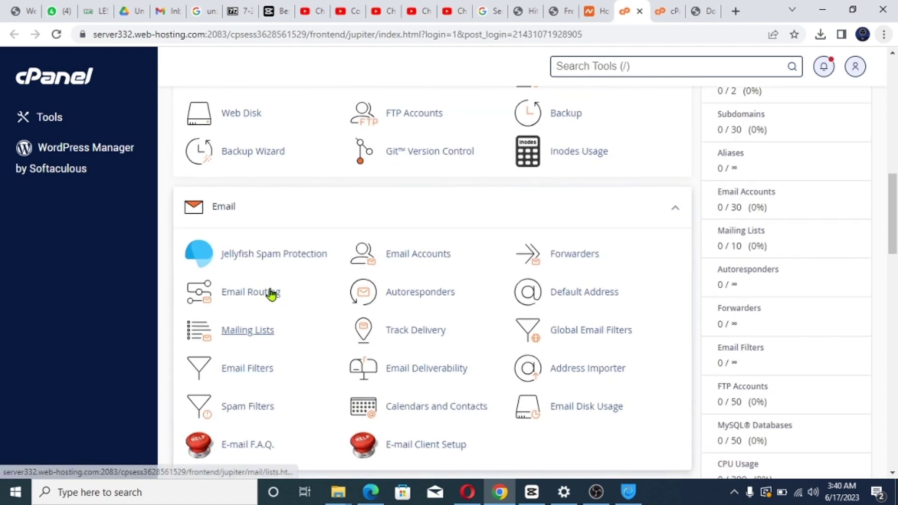
scroll(321, 348, "down", 2)
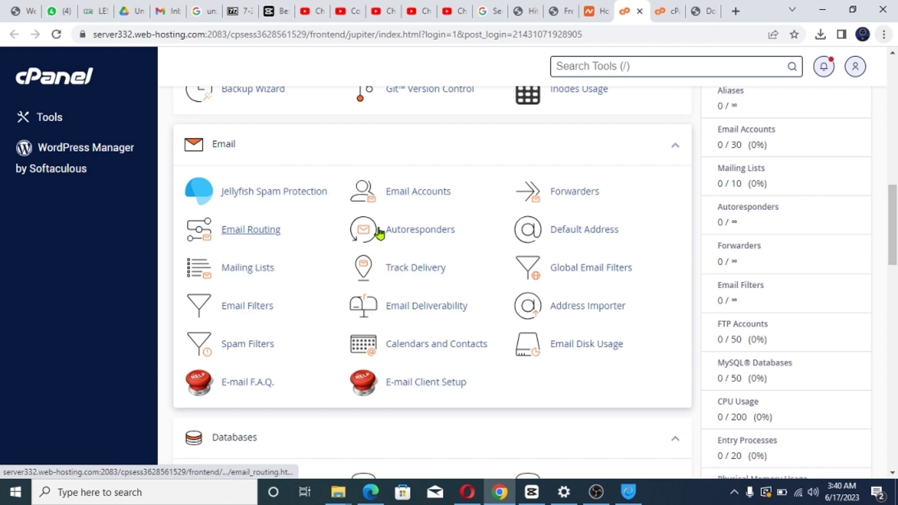
scroll(398, 224, "down", 13)
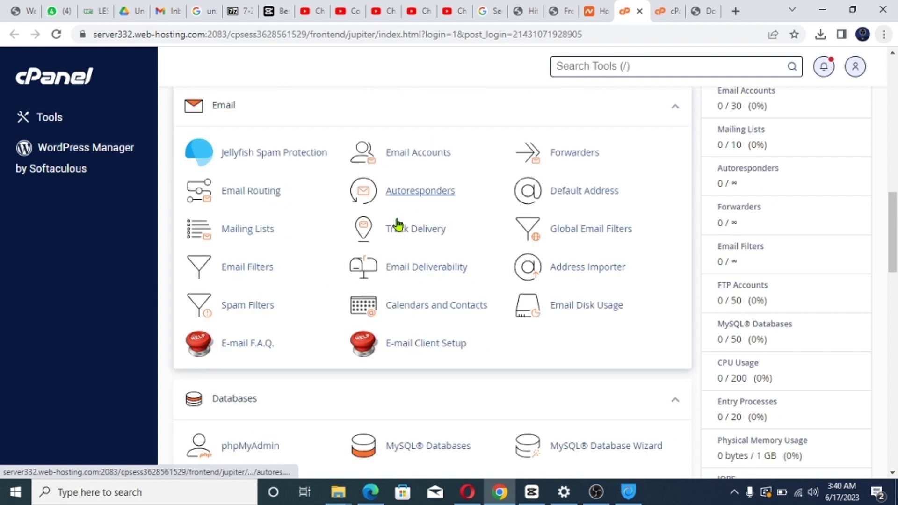
scroll(398, 224, "up", 10)
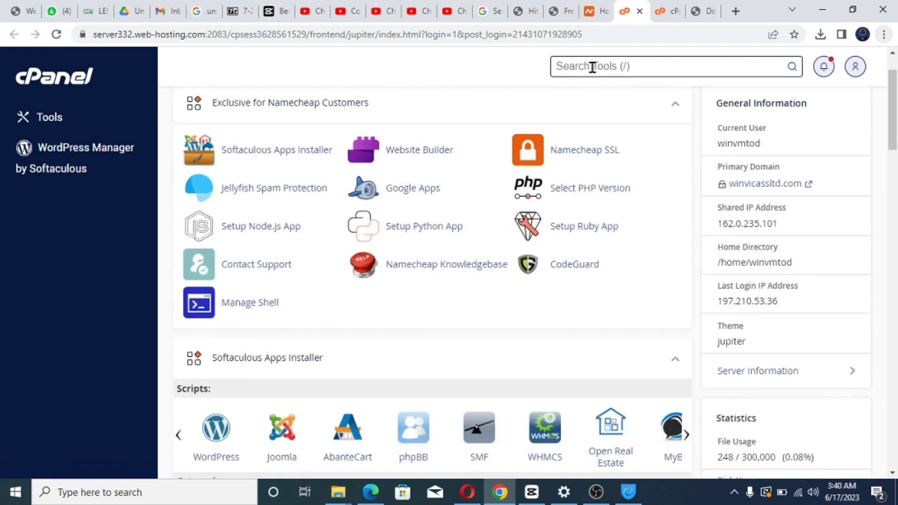
Find Email Accounts via a tool search for 'email' and start a new account.
left_click(592, 66)
type("email")
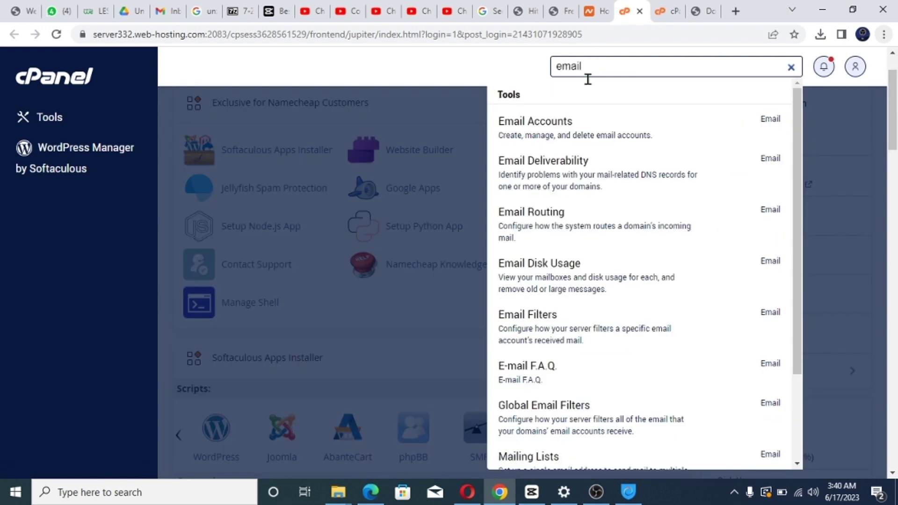
left_click(558, 127)
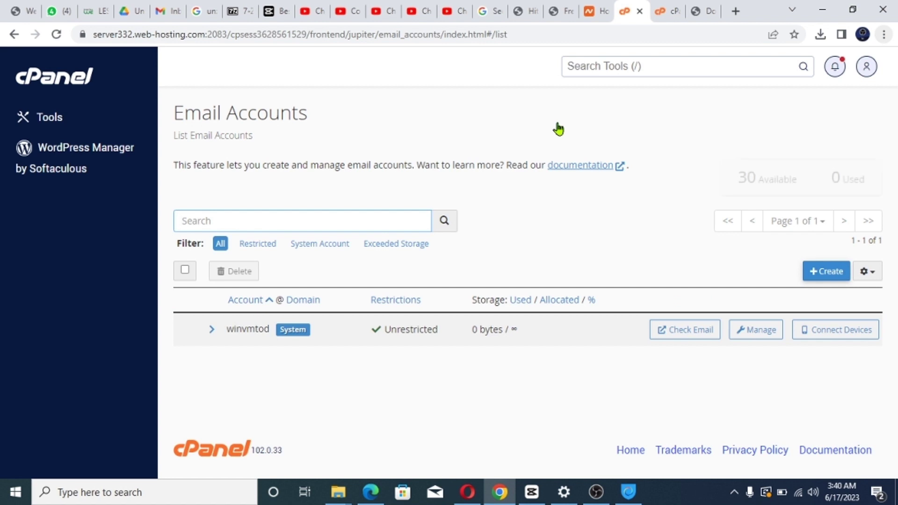
left_click(824, 273)
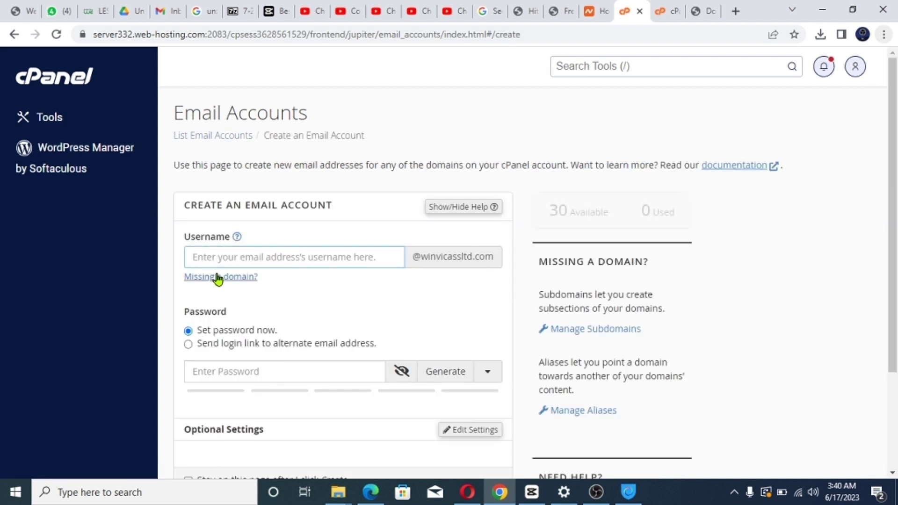
Enter the 'info' username and a password built from the copied domain name.
left_click(259, 257)
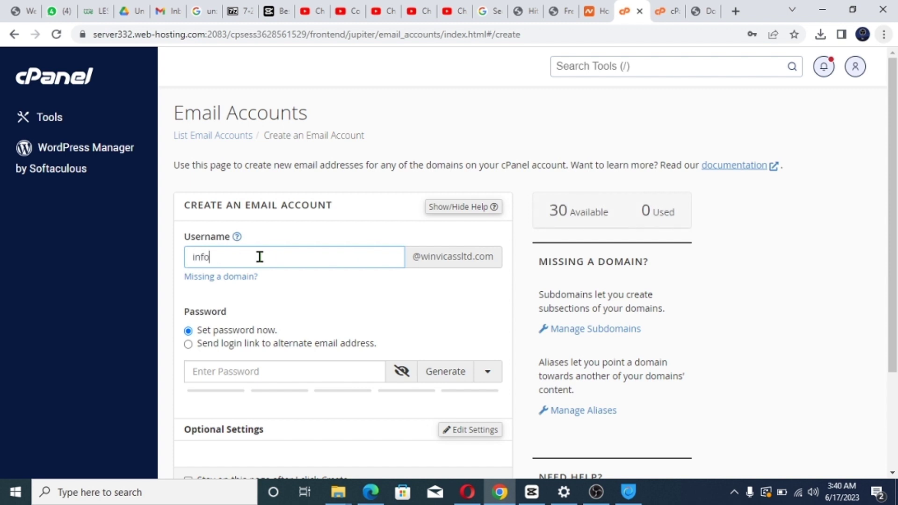
double_click(438, 256)
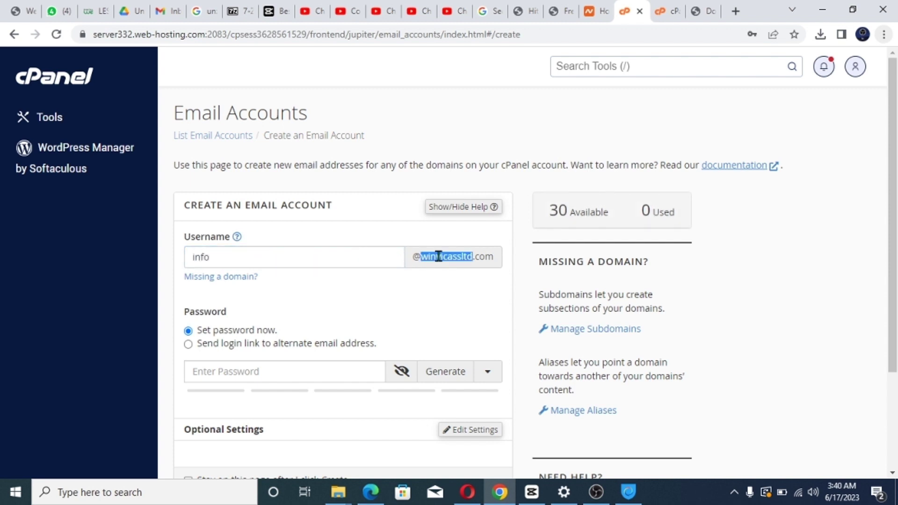
right_click(440, 257)
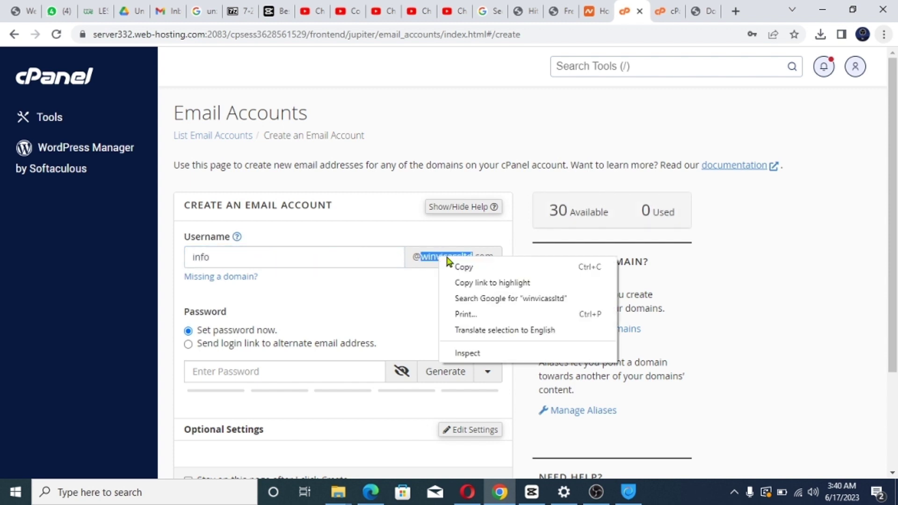
left_click(484, 265)
left_click(230, 369)
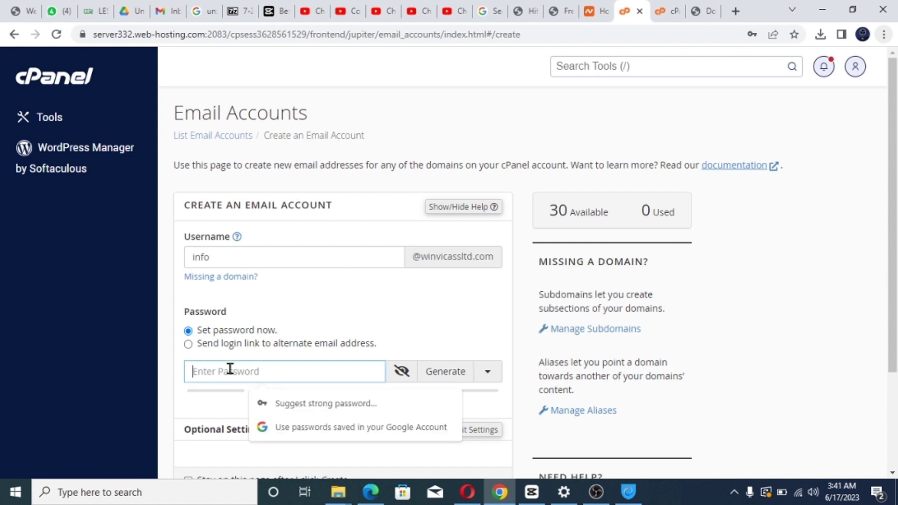
key("ctrl+v")
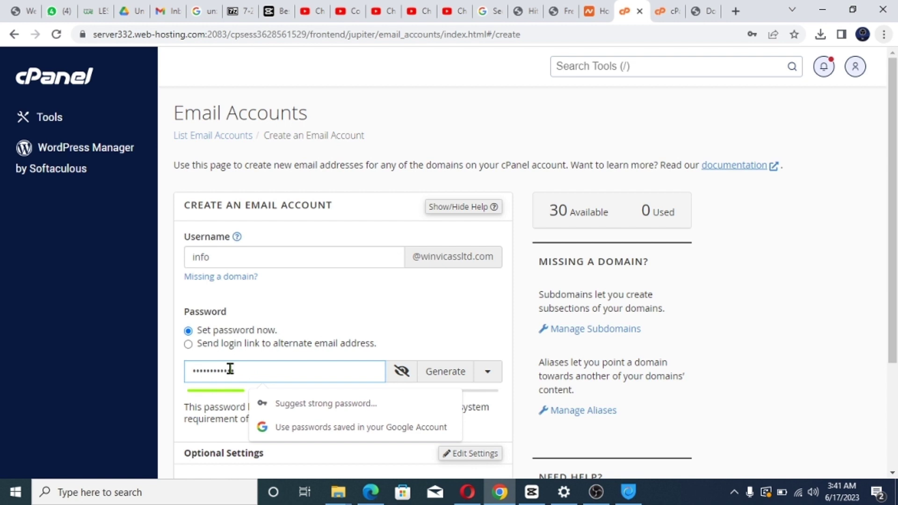
type("•••••")
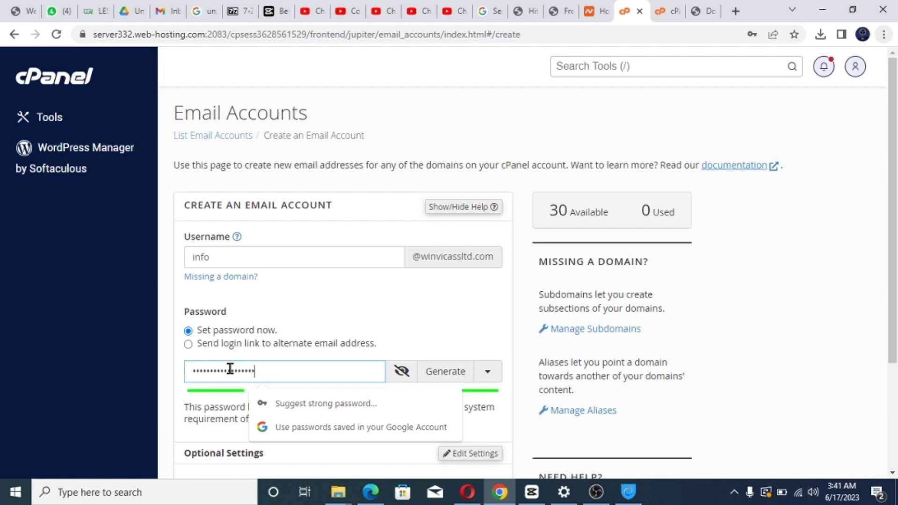
scroll(336, 334, "down", 3)
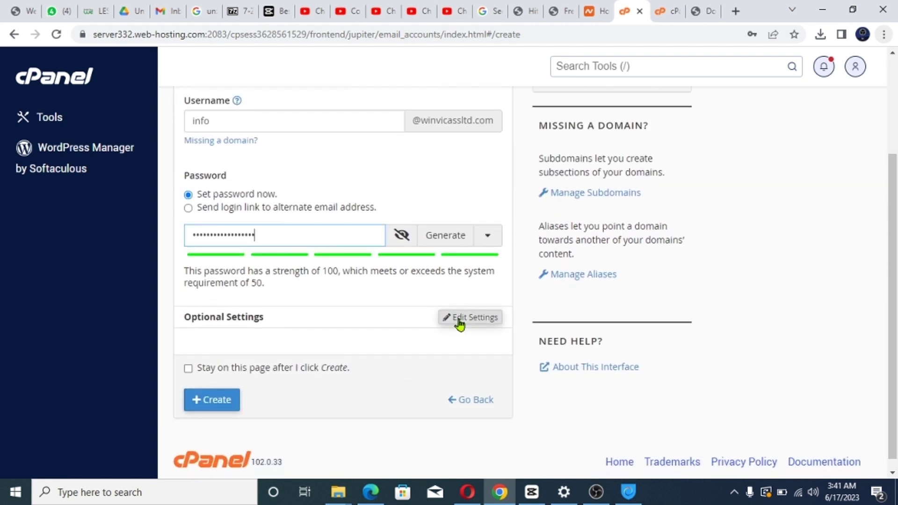
left_click(460, 318)
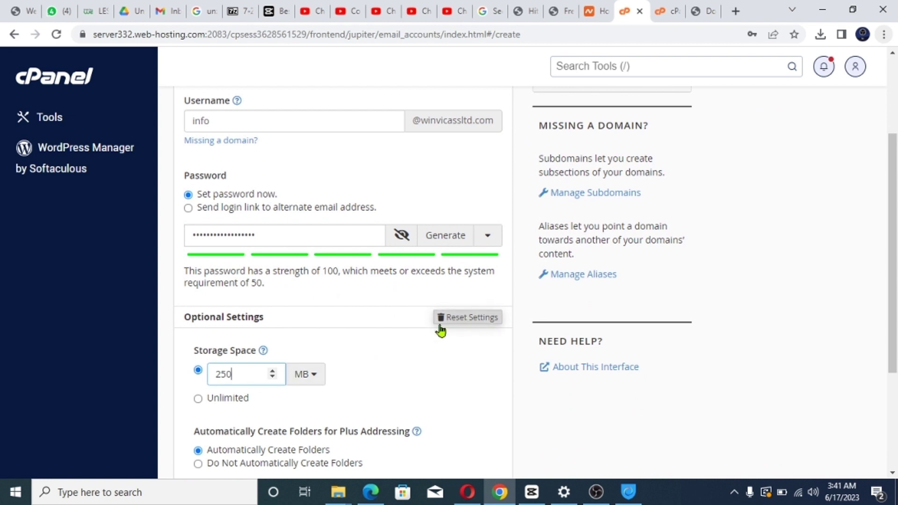
scroll(414, 343, "down", 1)
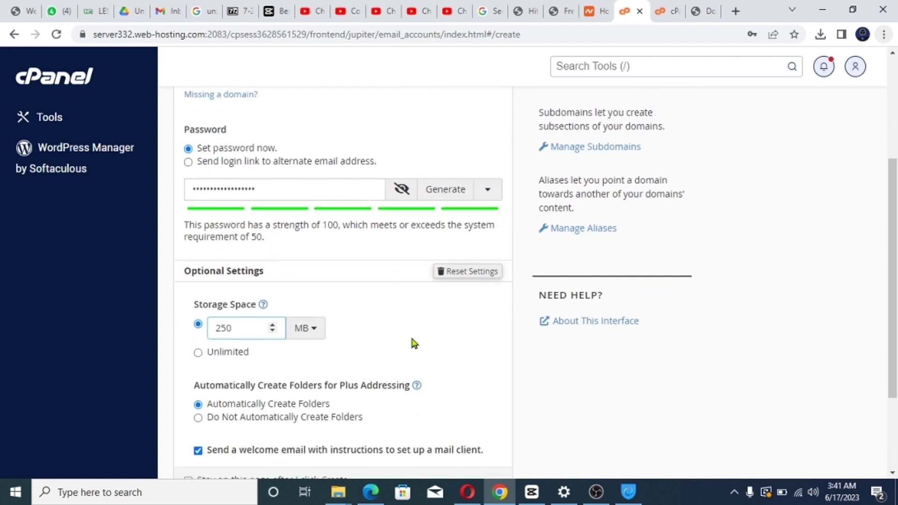
left_click(199, 351)
scroll(355, 342, "down", 3)
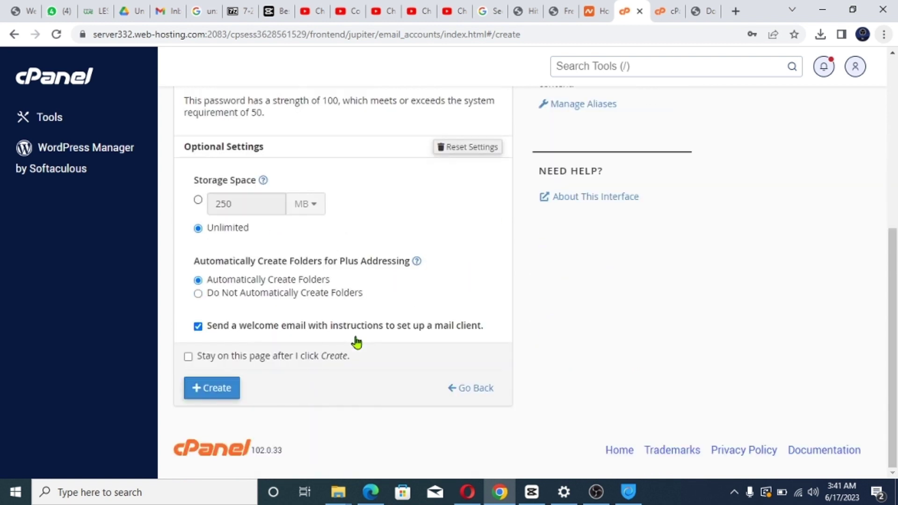
left_click(214, 391)
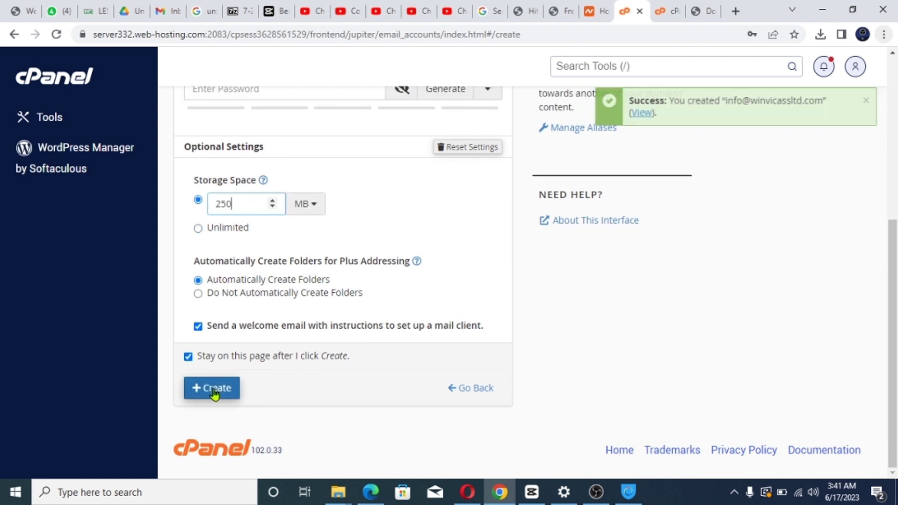
scroll(396, 278, "up", 5)
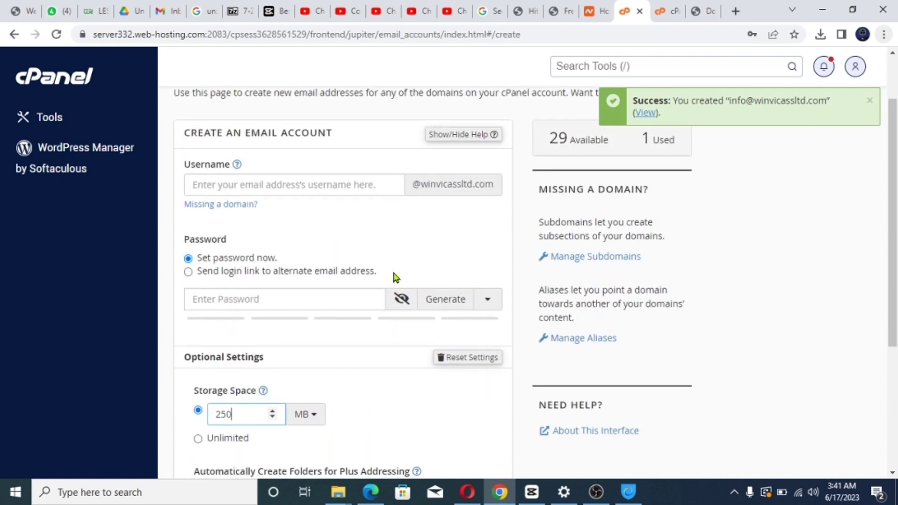
Enter the 'support' username and a password built from the copied domain, checking it with the visibility toggle.
left_click(298, 221)
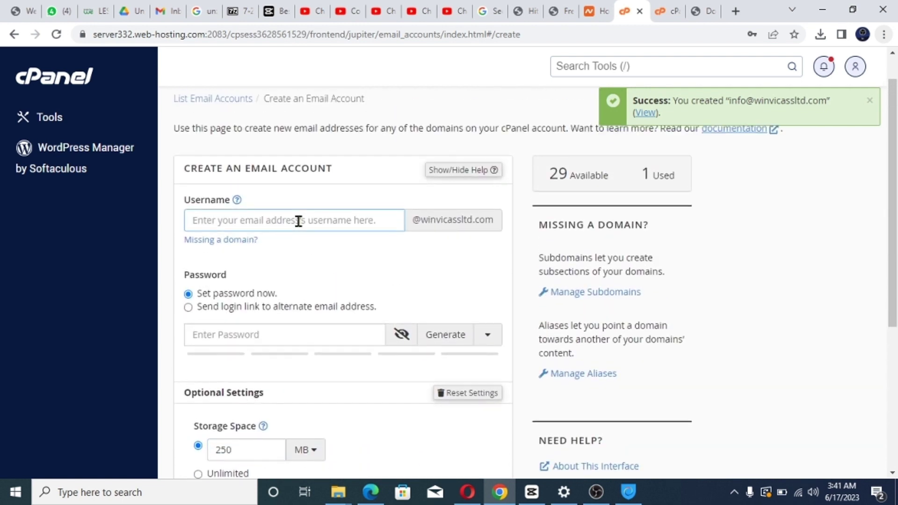
type("support")
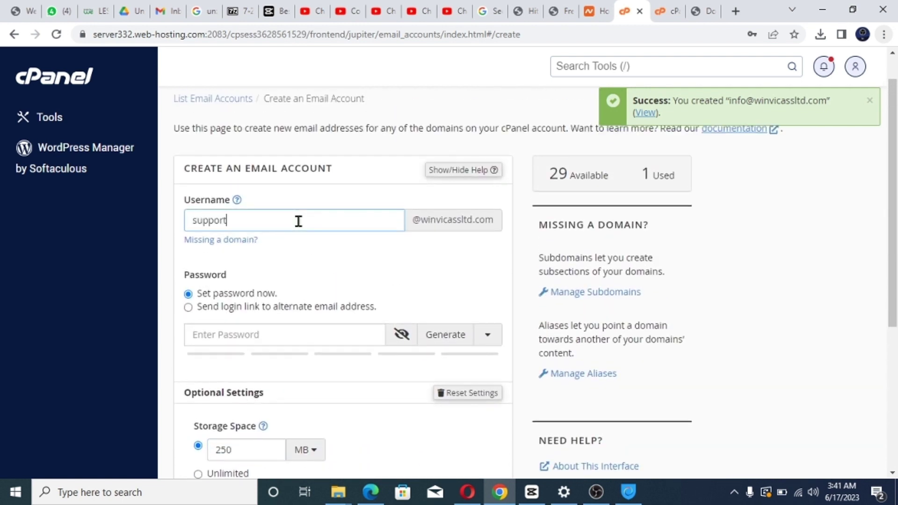
double_click(447, 219)
right_click(447, 219)
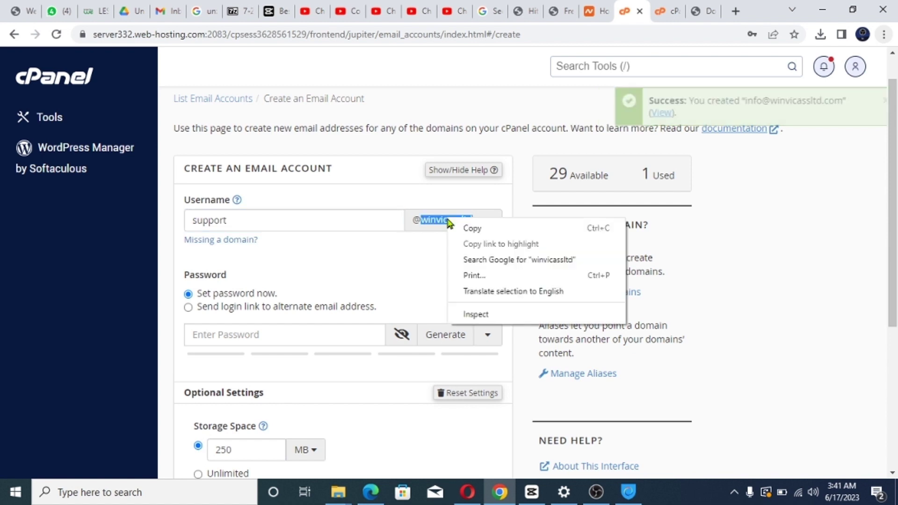
left_click(483, 231)
left_click(251, 333)
key("ctrl+v")
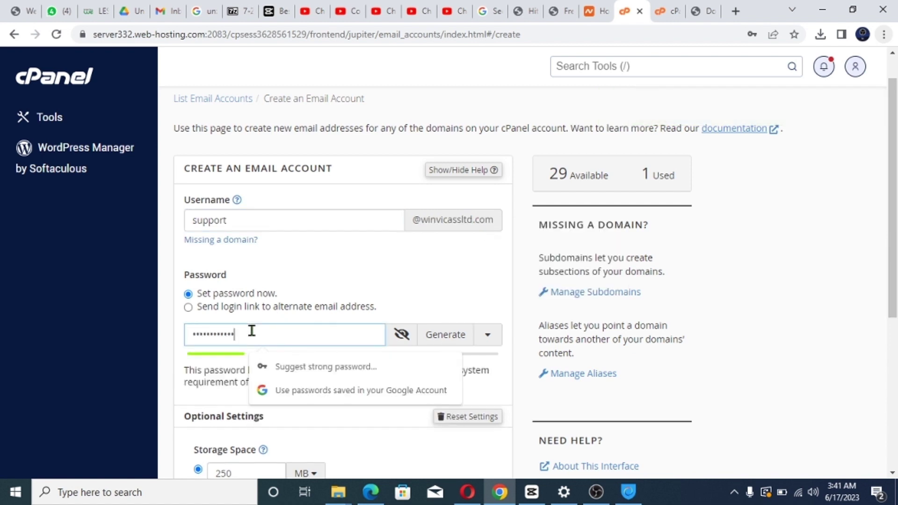
type("••••")
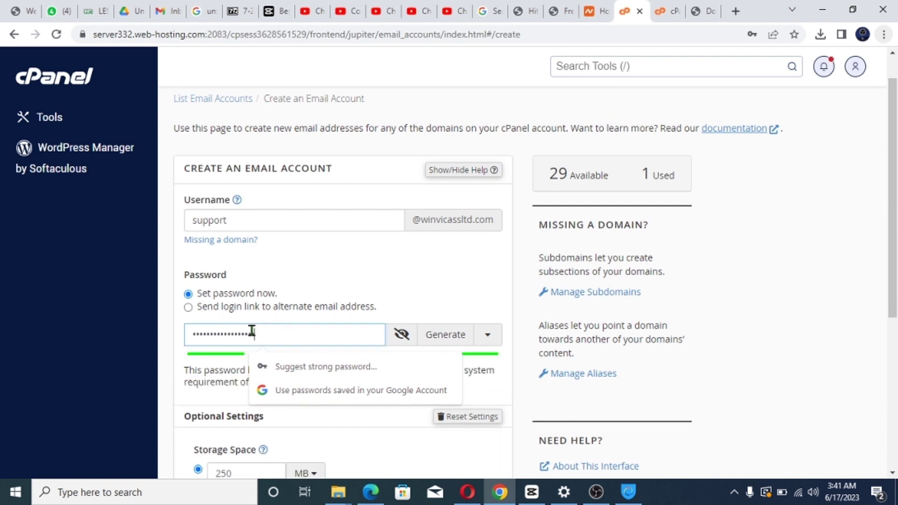
left_click(401, 340)
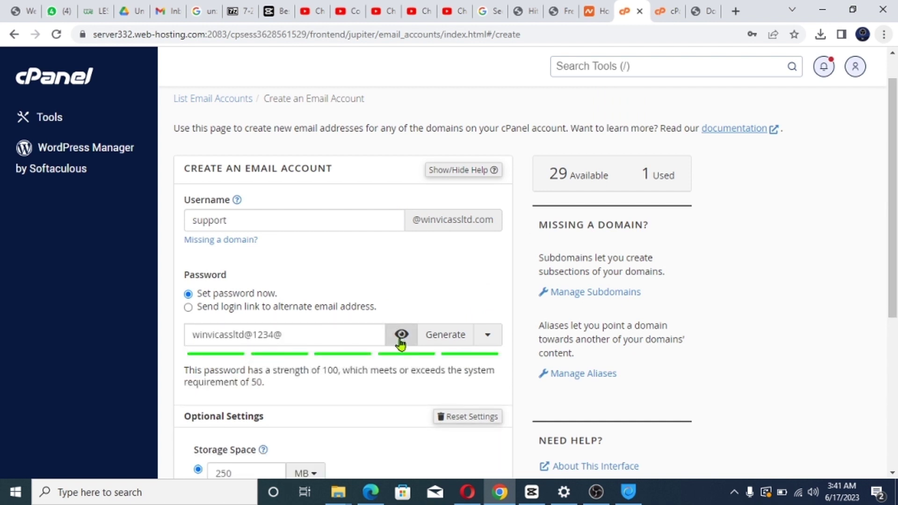
left_click(401, 343)
scroll(327, 318, "down", 4)
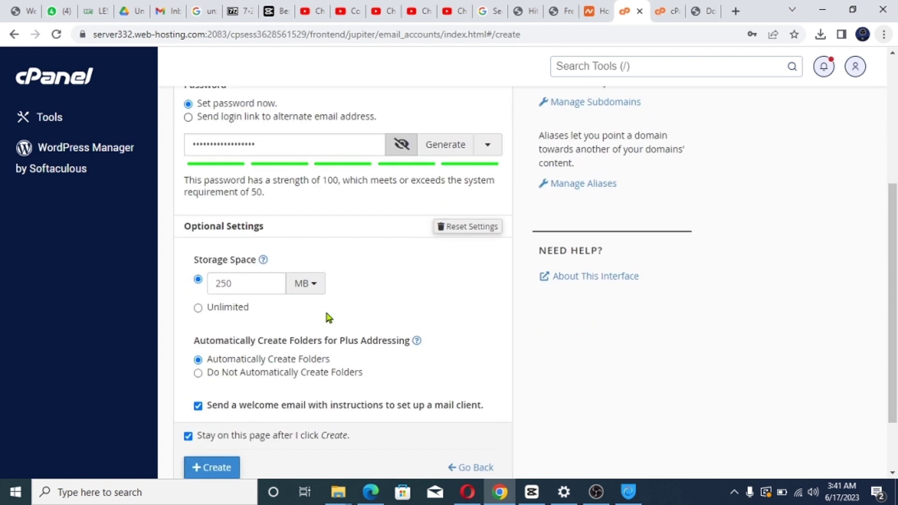
left_click(198, 309)
scroll(234, 374, "down", 1)
left_click(206, 417)
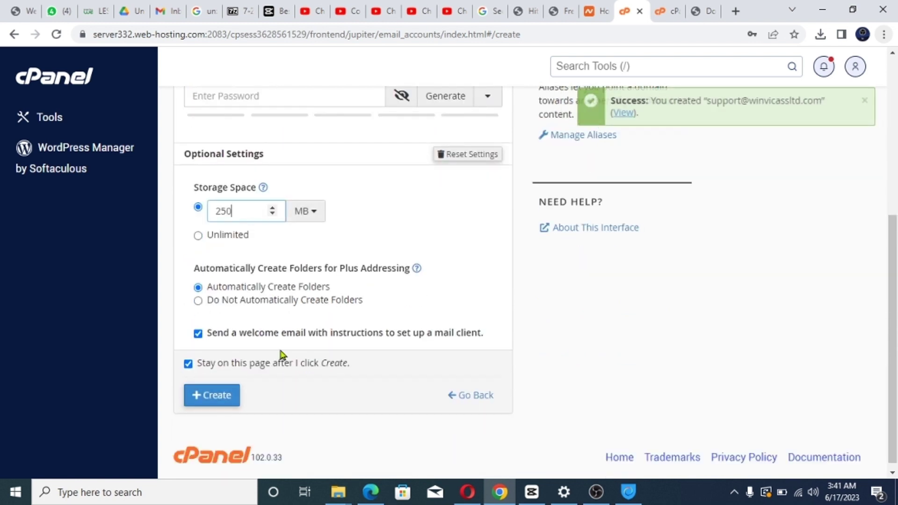
scroll(350, 314, "up", 6)
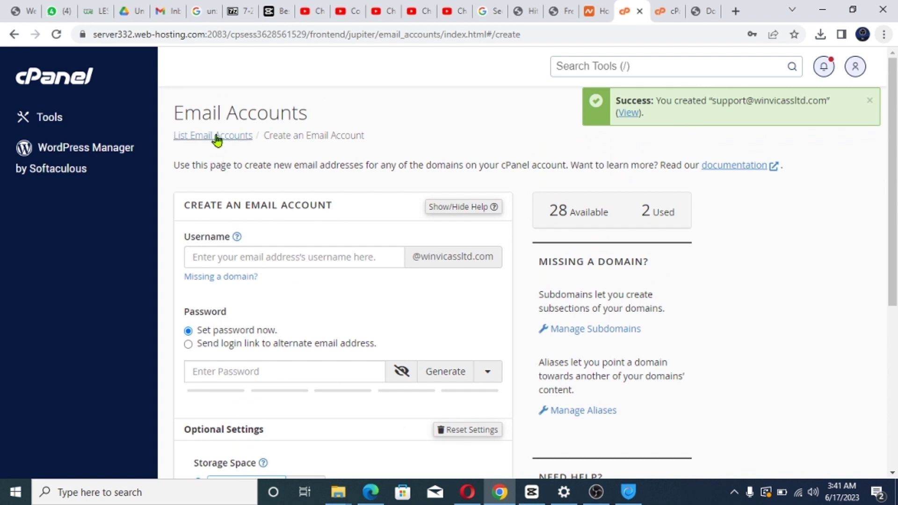
Review the email account list, then return to the cPanel home page scrolled to Files.
left_click(211, 139)
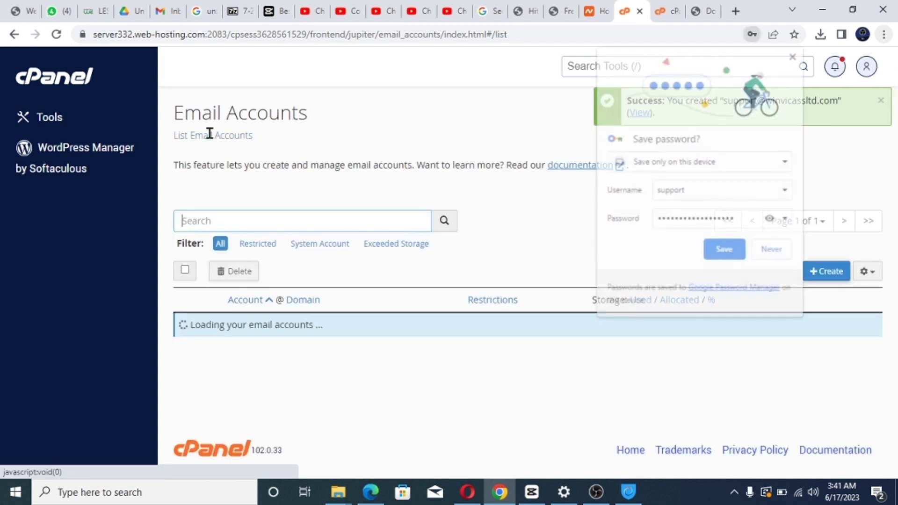
left_click(795, 55)
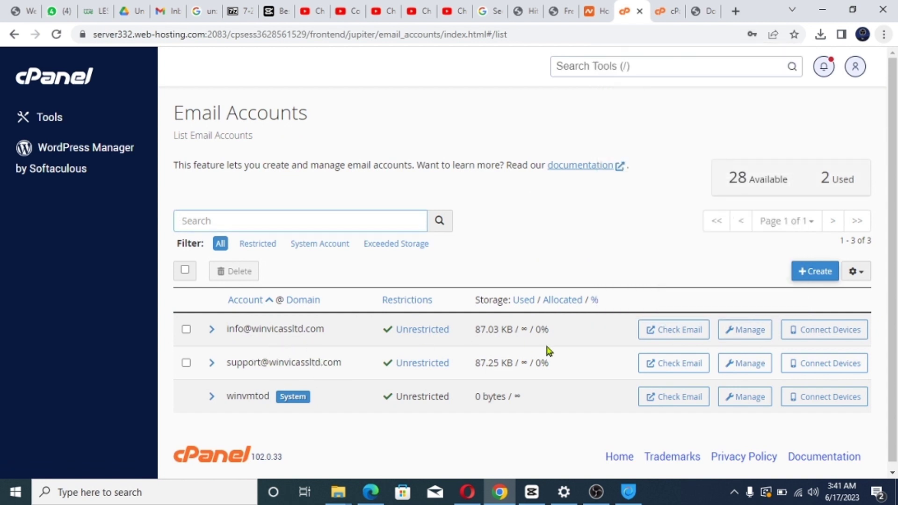
left_click(46, 79)
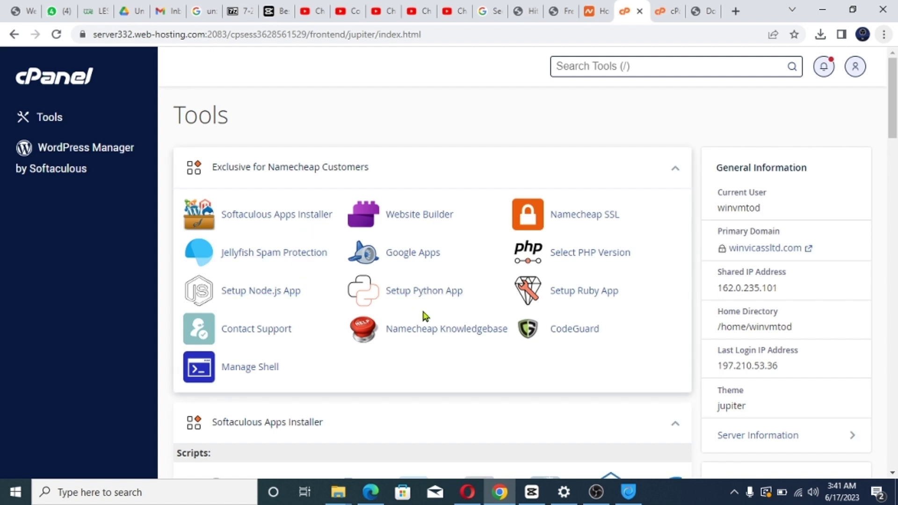
left_click(596, 497)
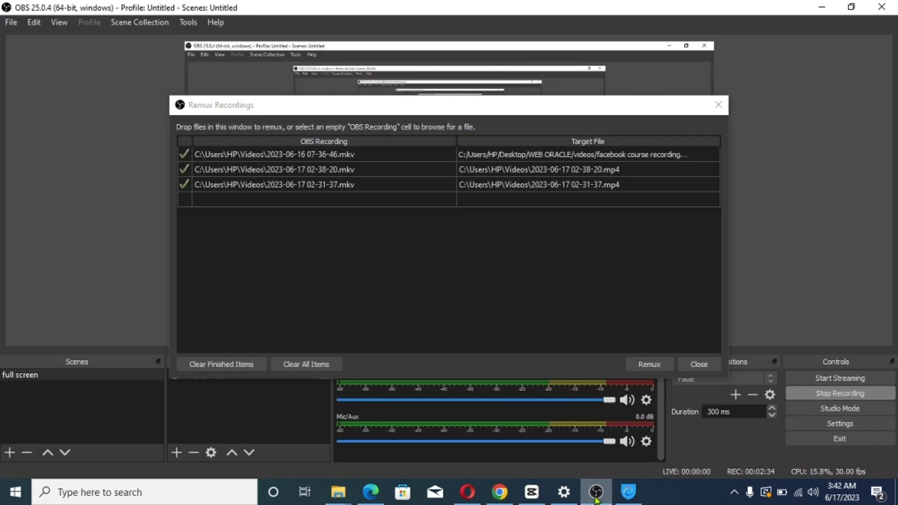
left_click(597, 498)
scroll(381, 328, "down", 5)
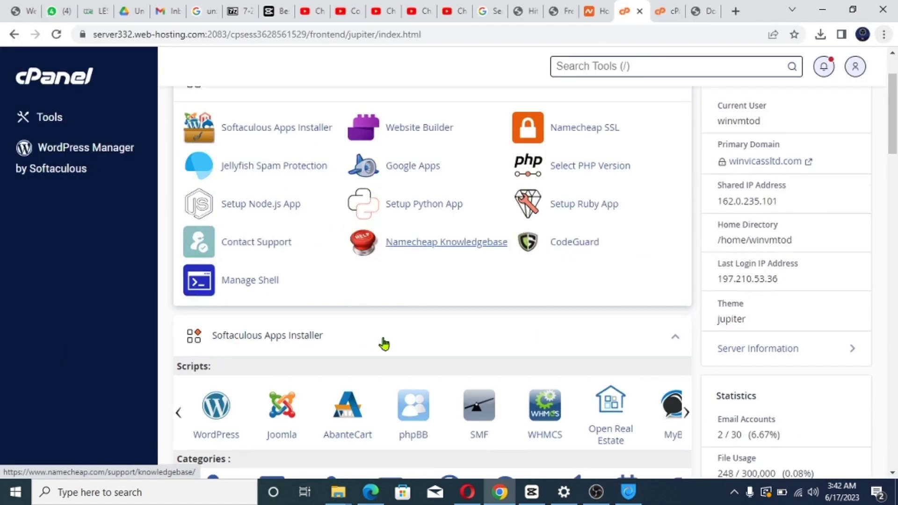
scroll(384, 344, "down", 5)
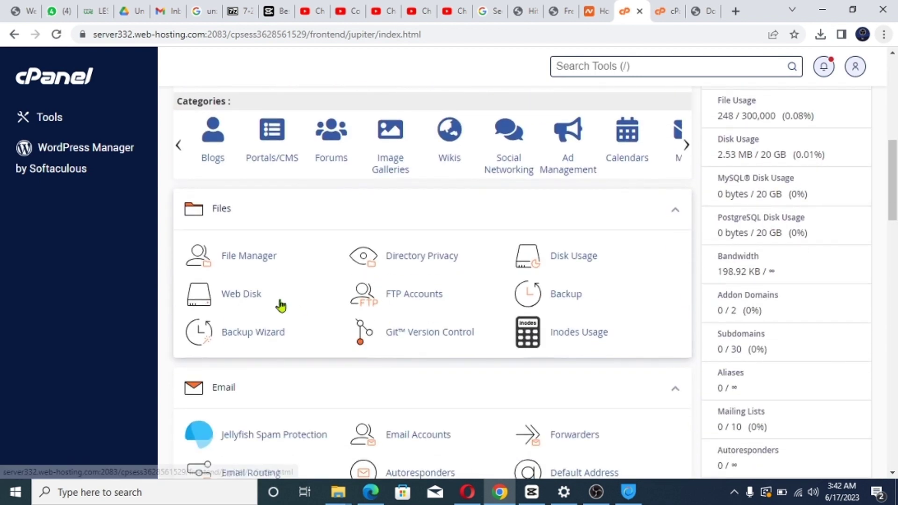
scroll(314, 264, "down", 1)
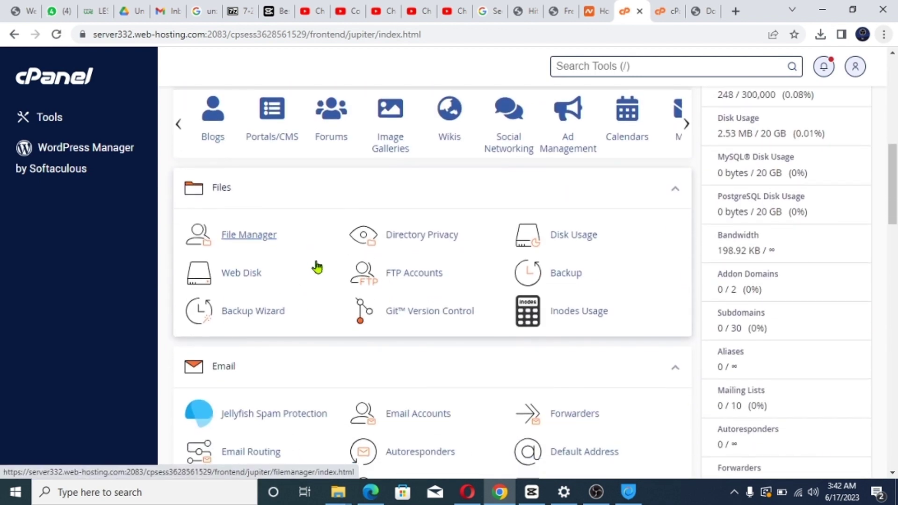
In File Manager, permanently delete the cgi-bin folder from public_html, skipping the trash.
left_click(251, 232)
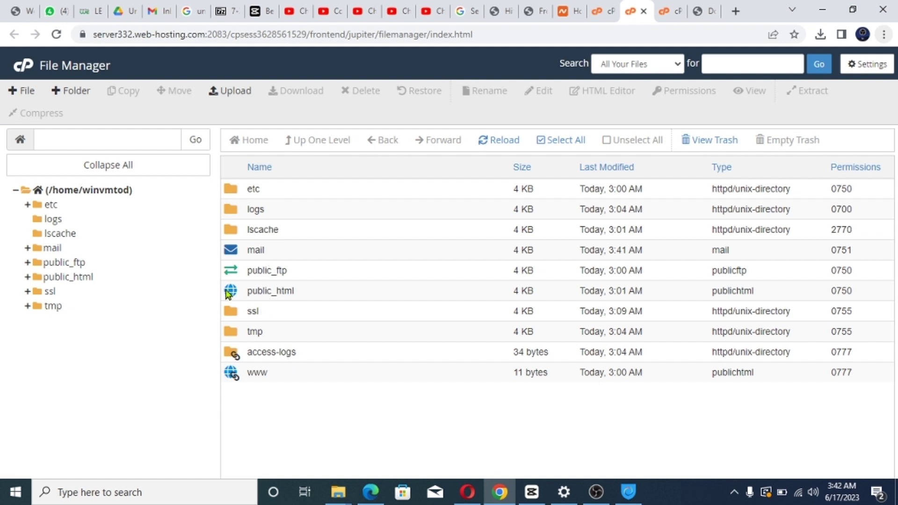
double_click(228, 293)
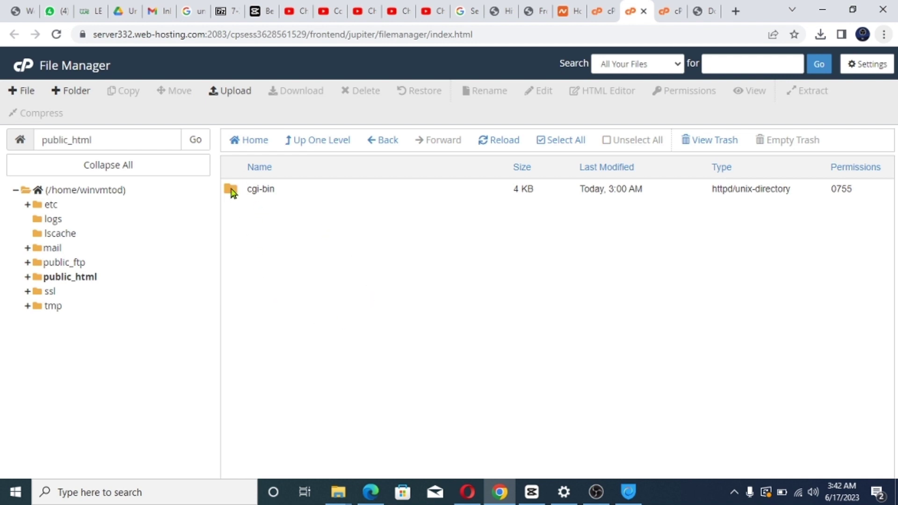
left_click(232, 193)
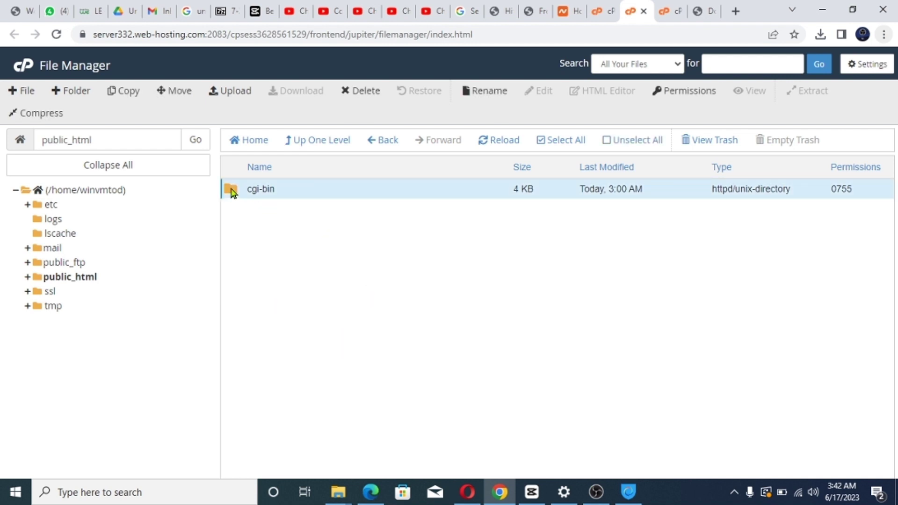
left_click(364, 90)
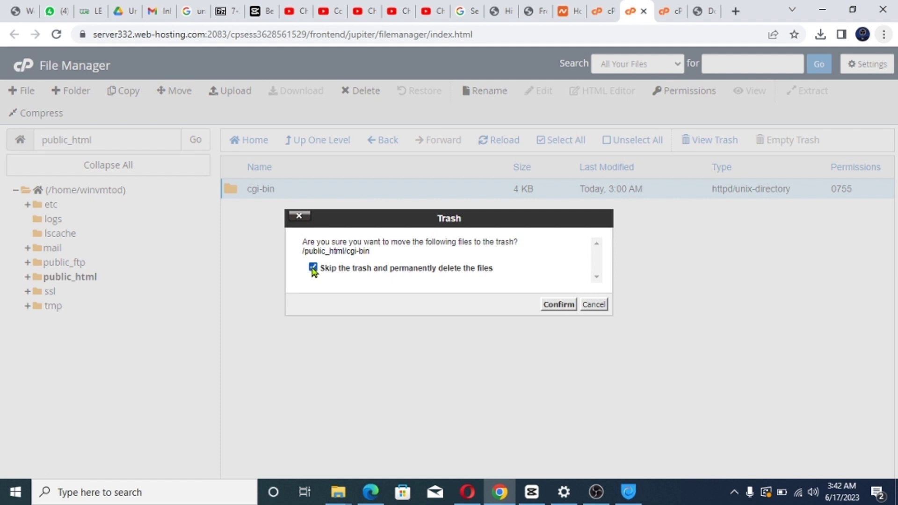
left_click(560, 305)
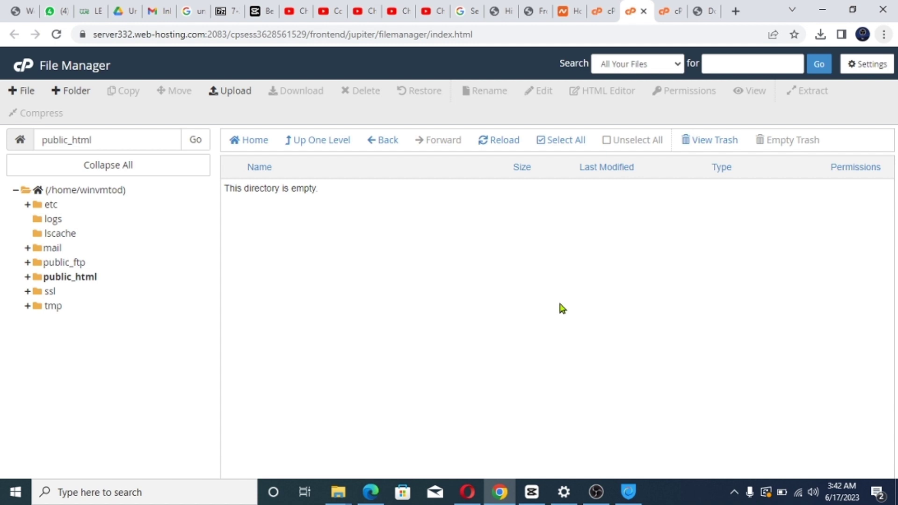
Open the public_html upload page and browse the Downloads folder in the file picker.
left_click(236, 95)
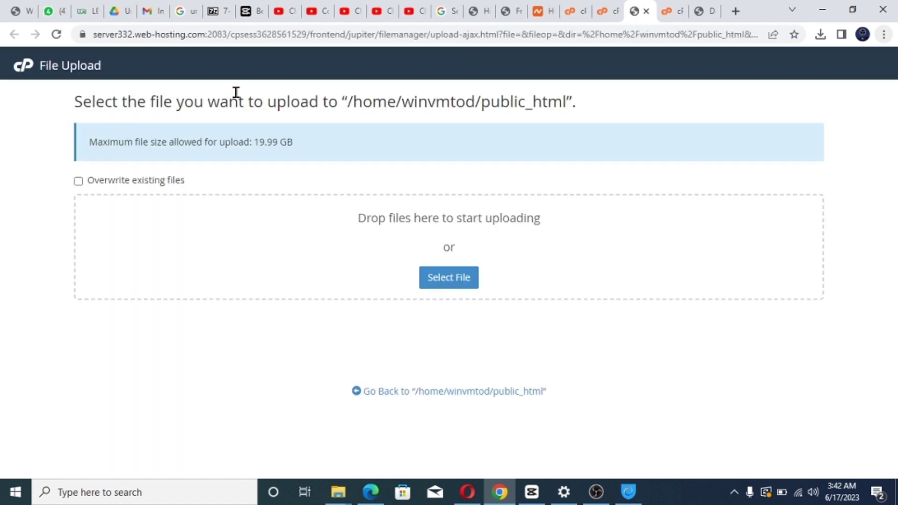
left_click(450, 279)
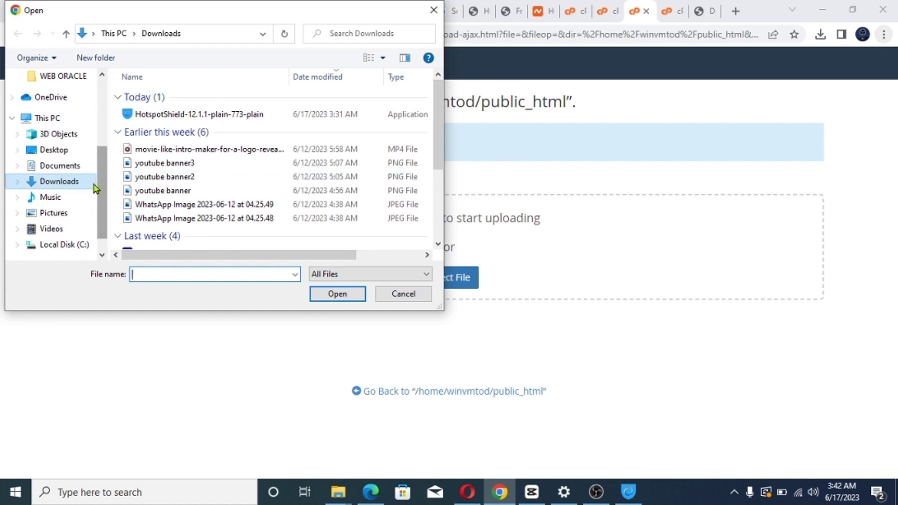
scroll(104, 192, "up", 3)
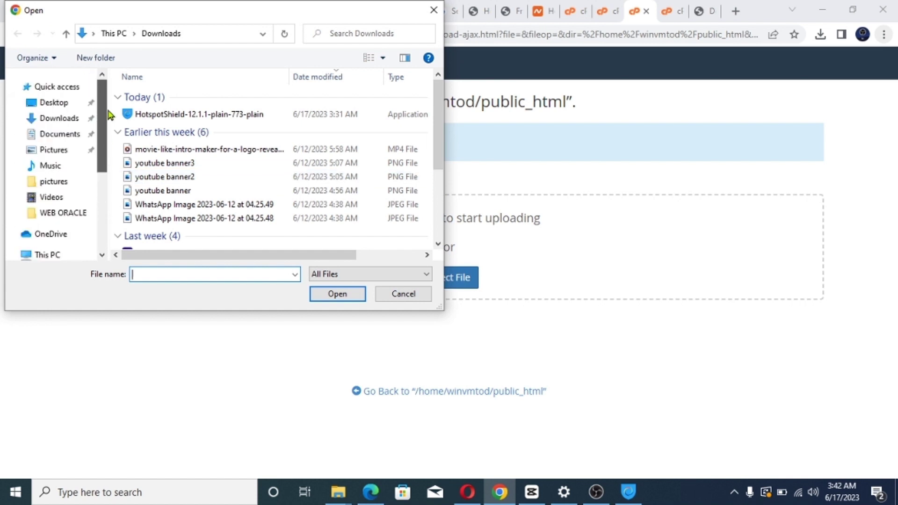
scroll(97, 159, "down", 2)
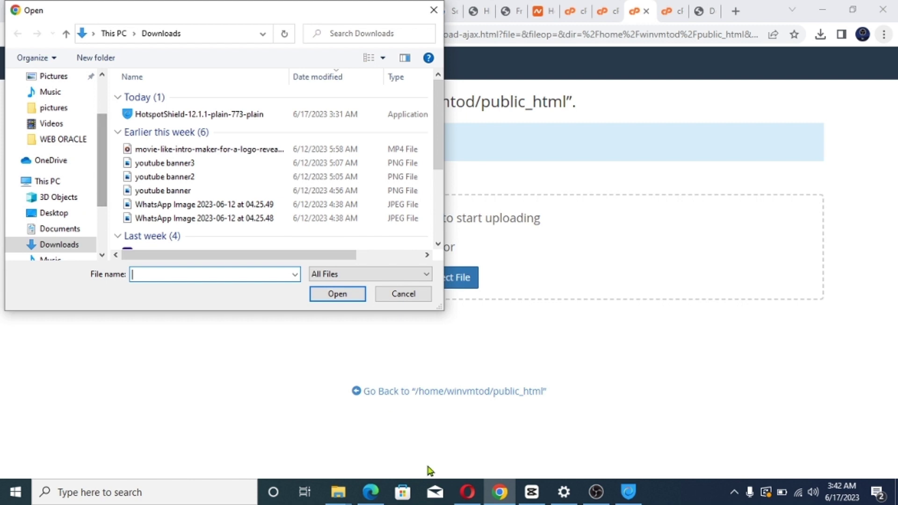
left_click(593, 495)
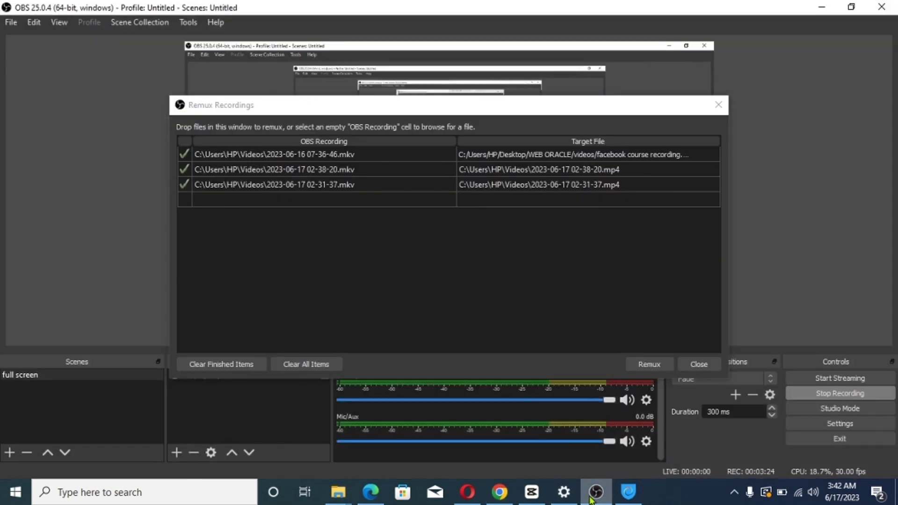
left_click(499, 493)
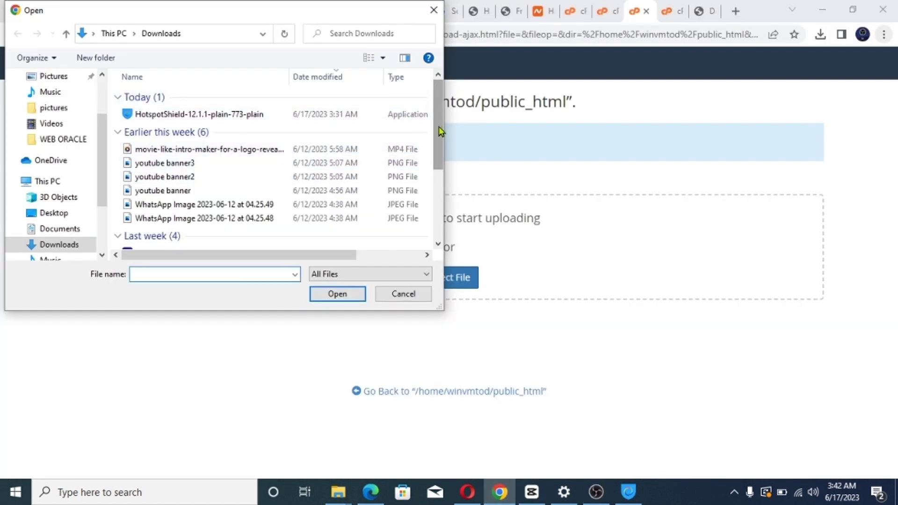
scroll(412, 225, "down", 3)
scroll(426, 140, "up", 3)
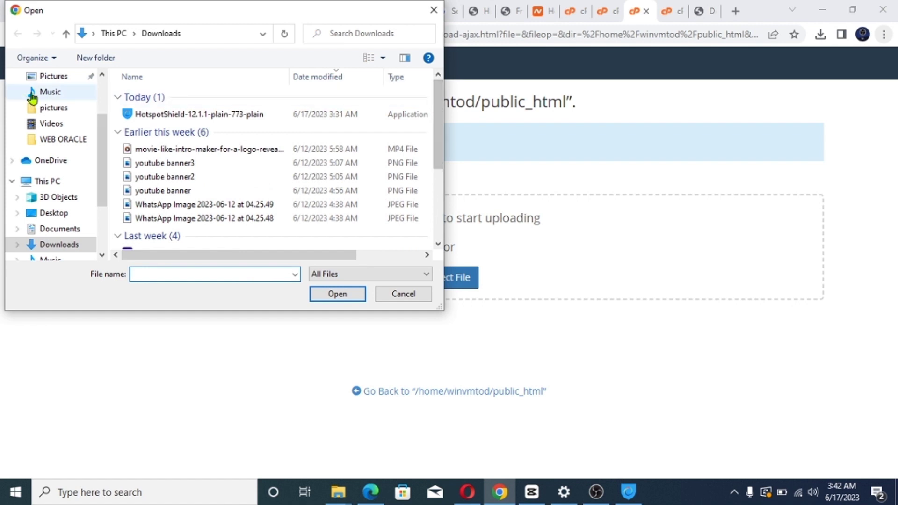
scroll(101, 178, "down", 1)
left_click_drag(100, 178, 101, 89)
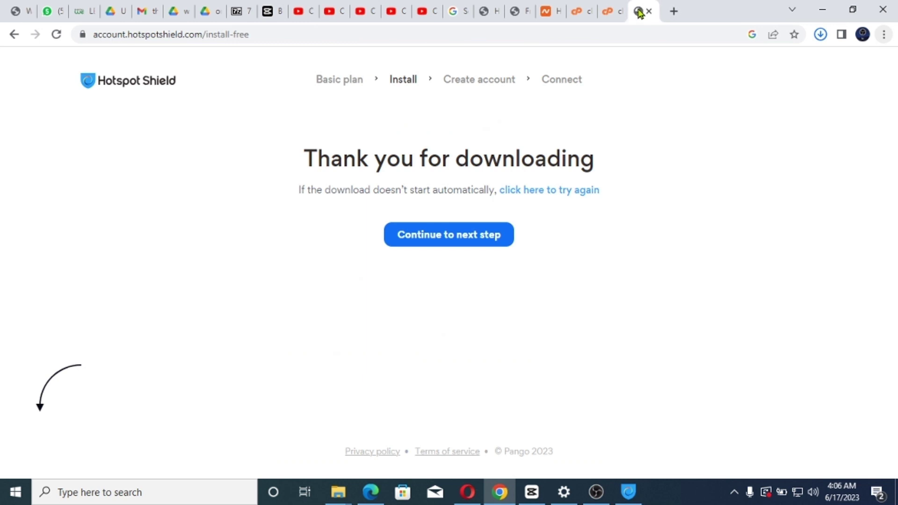
Upload the oracletrade zip from Downloads into public_html via File Manager's upload page.
left_click(608, 11)
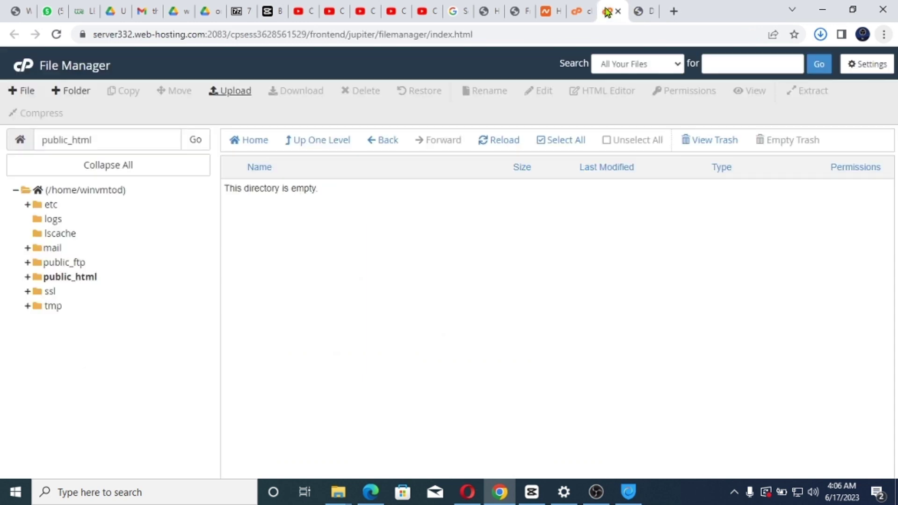
left_click(580, 11)
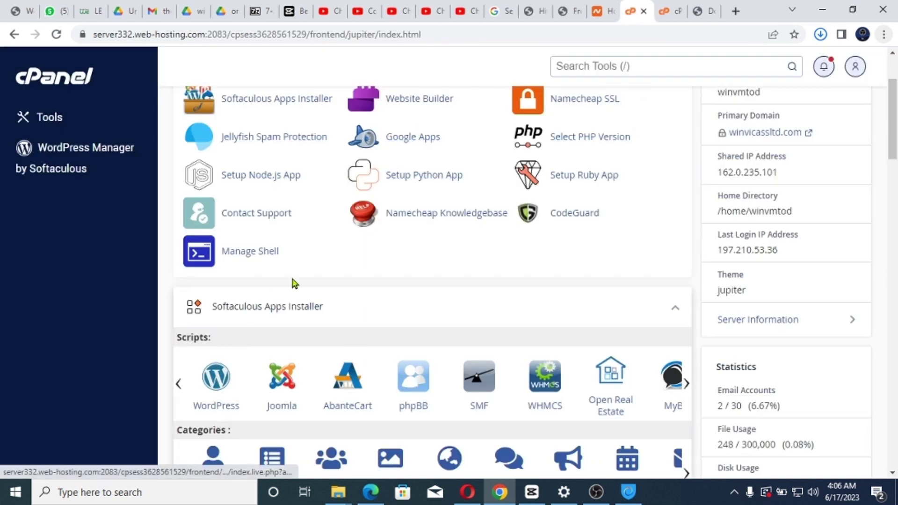
scroll(295, 280, "down", 3)
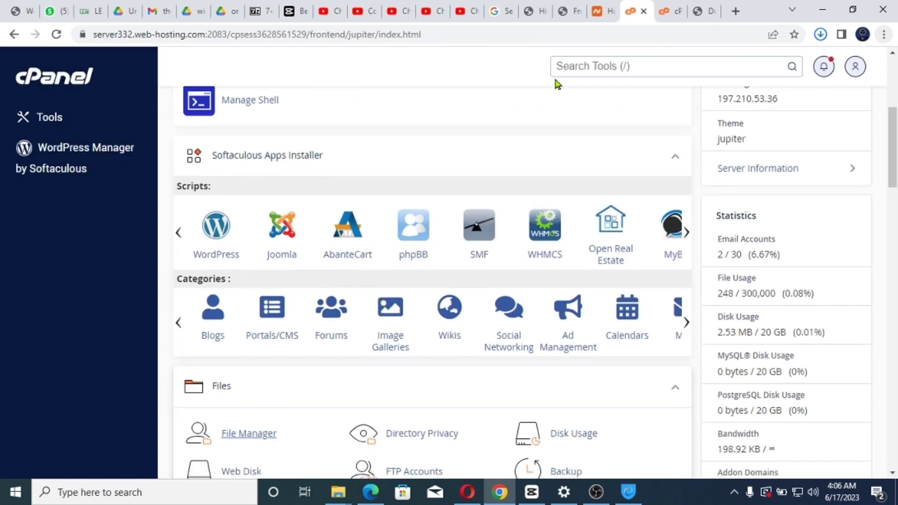
left_click(664, 11)
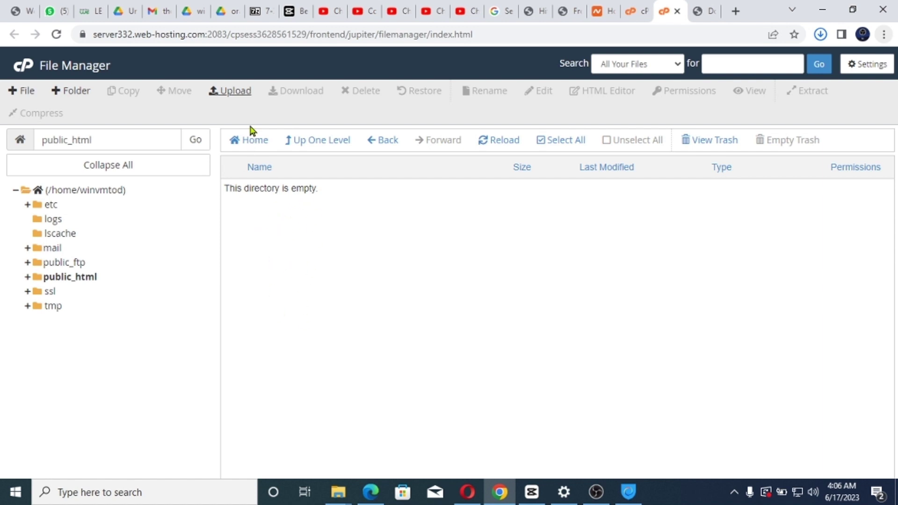
left_click(234, 91)
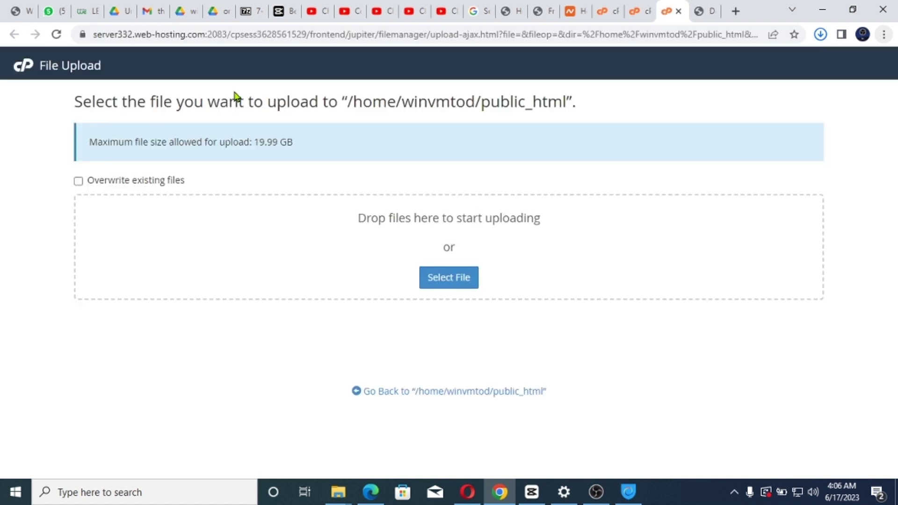
left_click(447, 280)
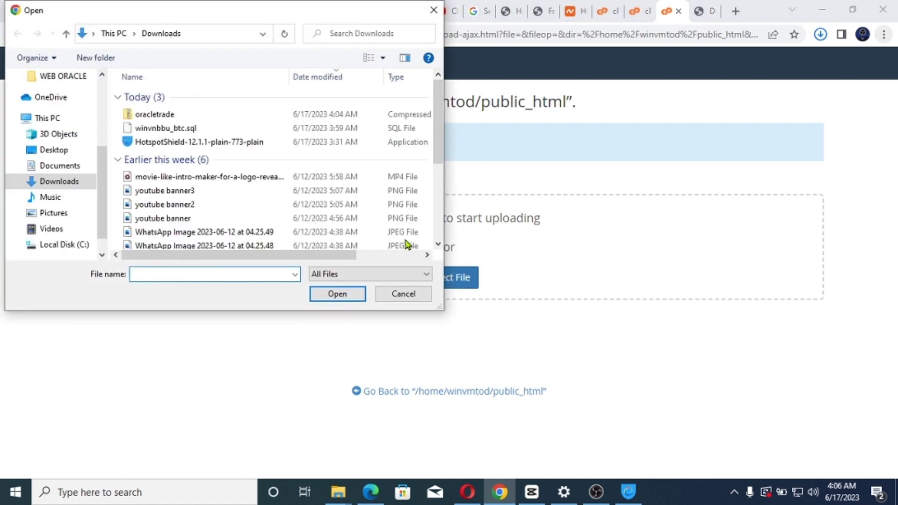
left_click(177, 116)
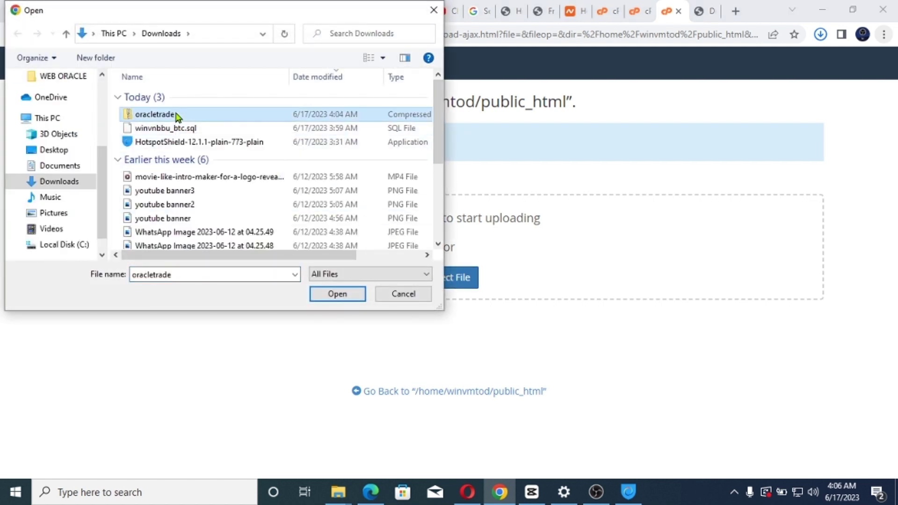
left_click(337, 295)
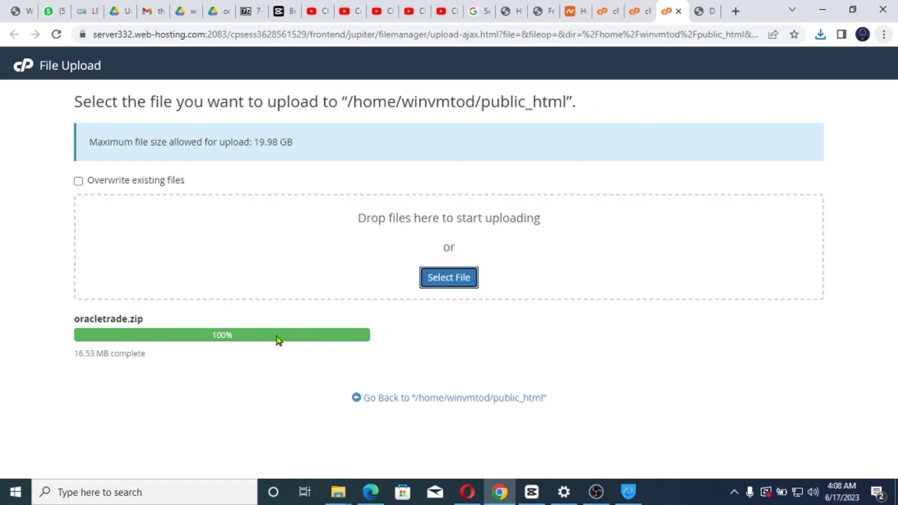
Once the 16.53 MB upload reaches 100%, go back to the public_html listing.
left_click(426, 398)
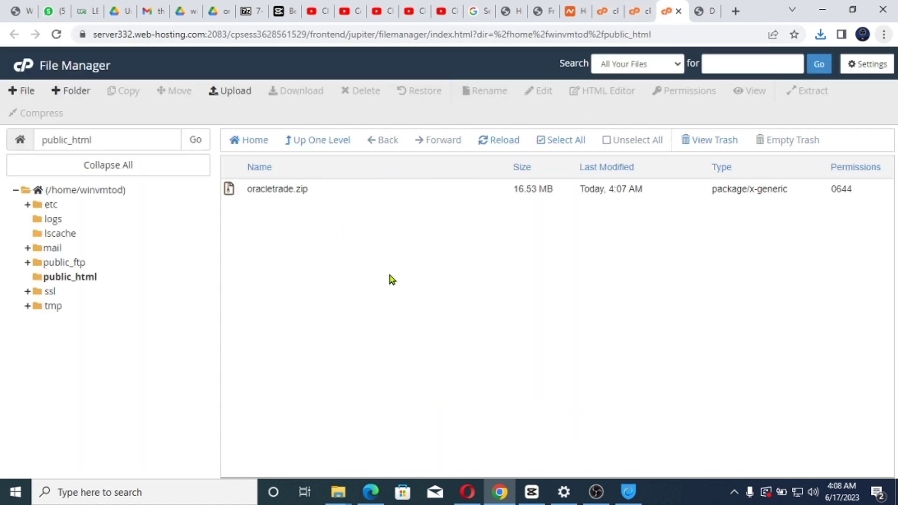
Extract oracletrade.zip into /public_html and close the extraction results.
left_click(292, 189)
right_click(293, 192)
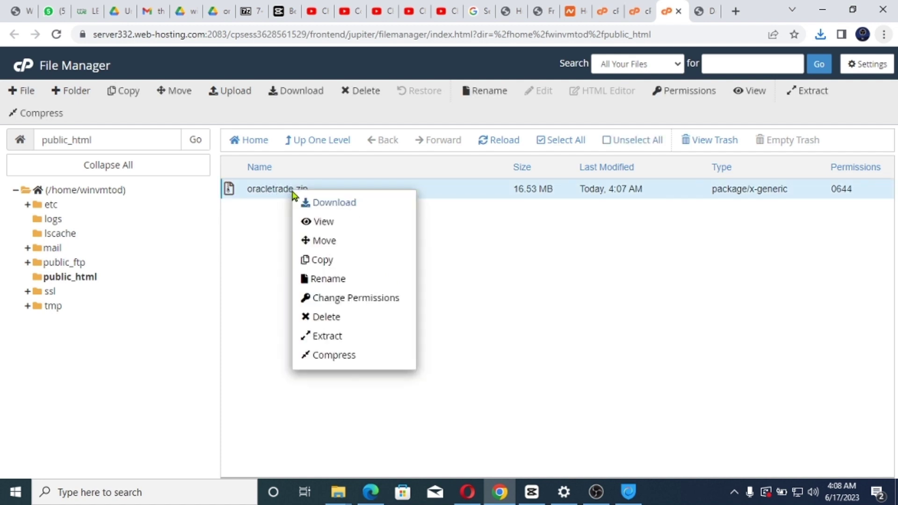
left_click(358, 342)
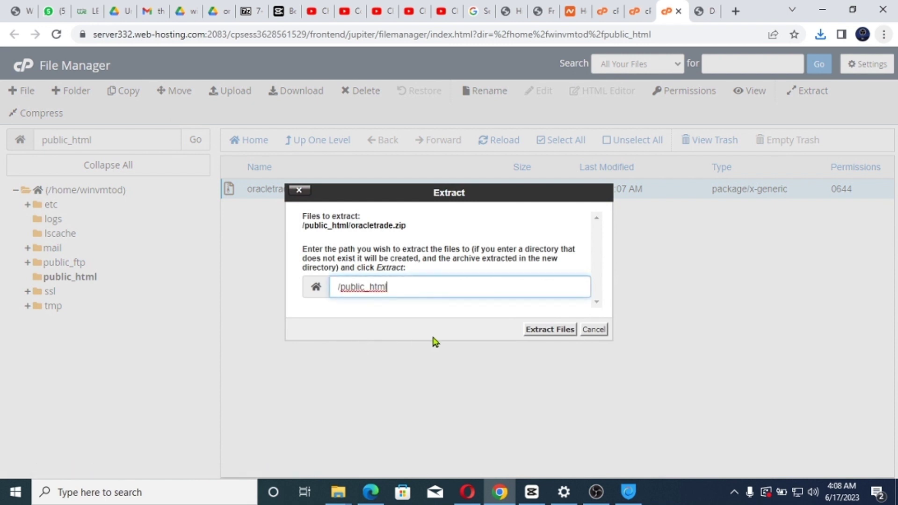
left_click(553, 332)
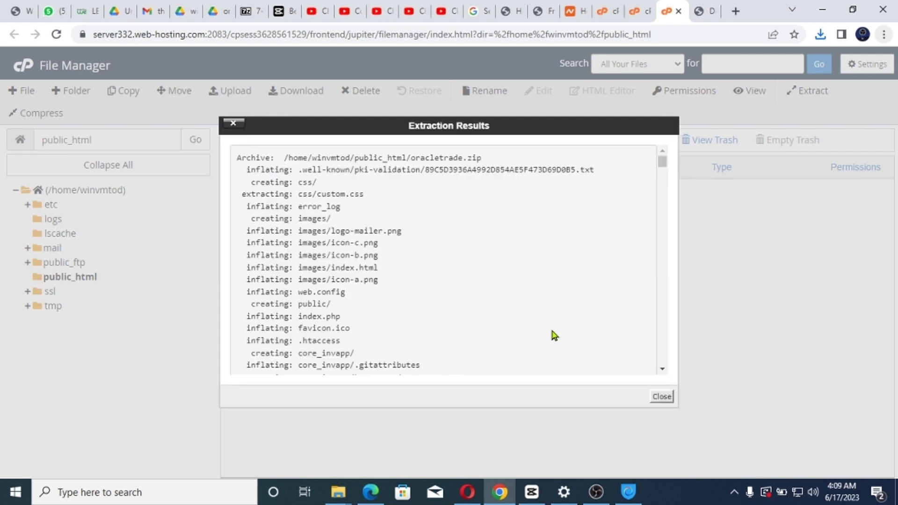
left_click(662, 397)
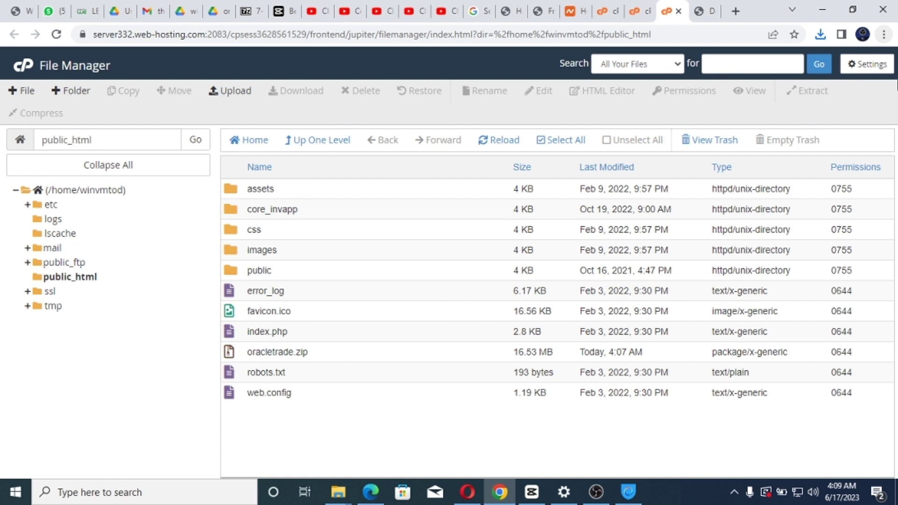
Enable Show Hidden Files (dotfiles) in File Manager settings, then switch to the other tab.
left_click(860, 65)
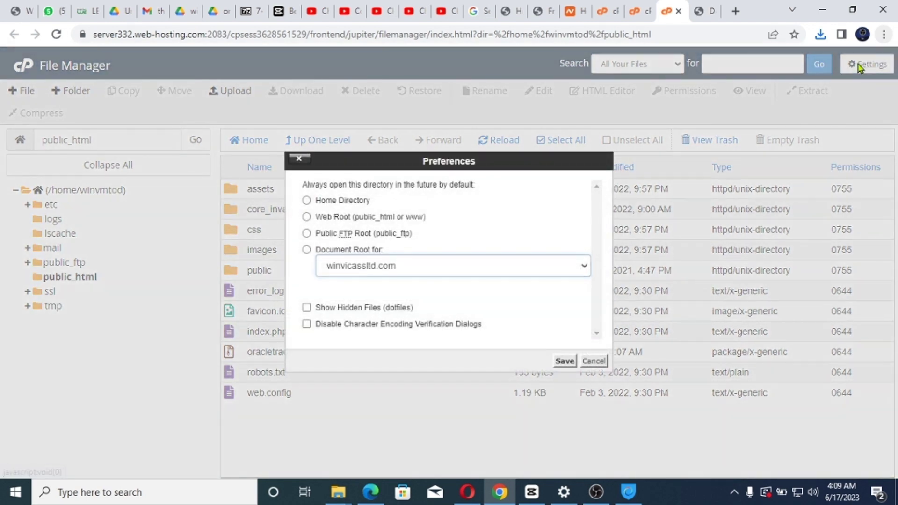
left_click(306, 309)
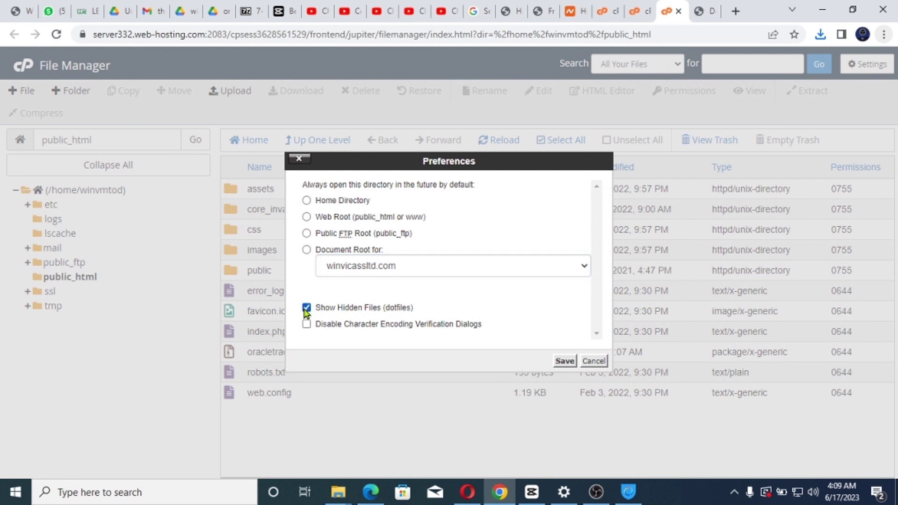
left_click(564, 361)
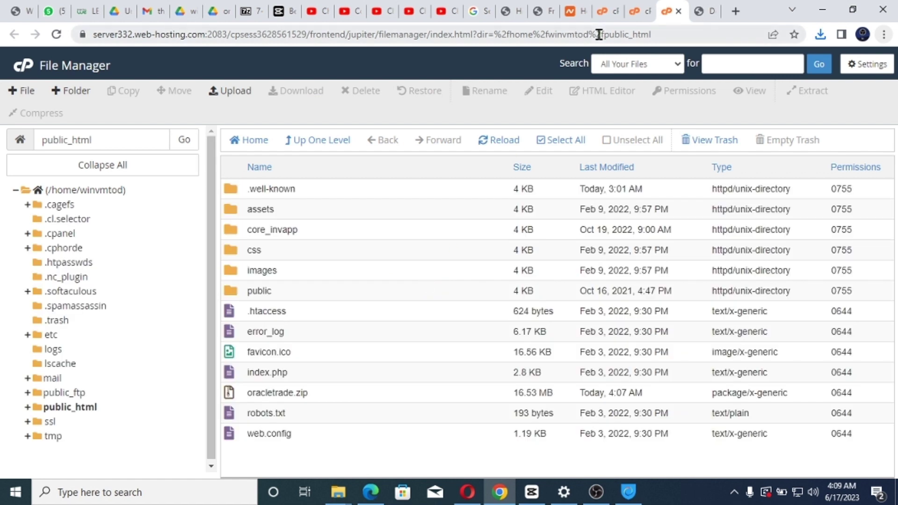
left_click(636, 6)
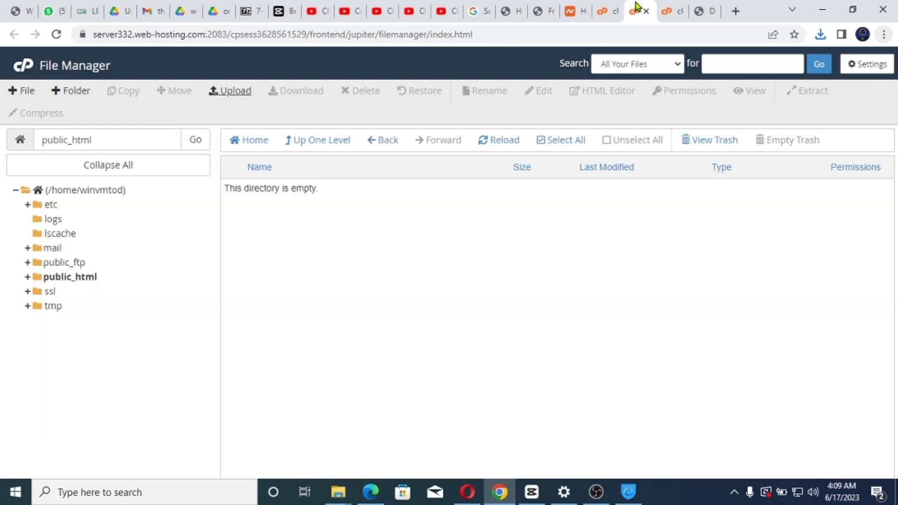
From MySQL Databases, create a new database named btc, giving winvmtod_btc.
left_click(606, 11)
scroll(414, 255, "down", 10)
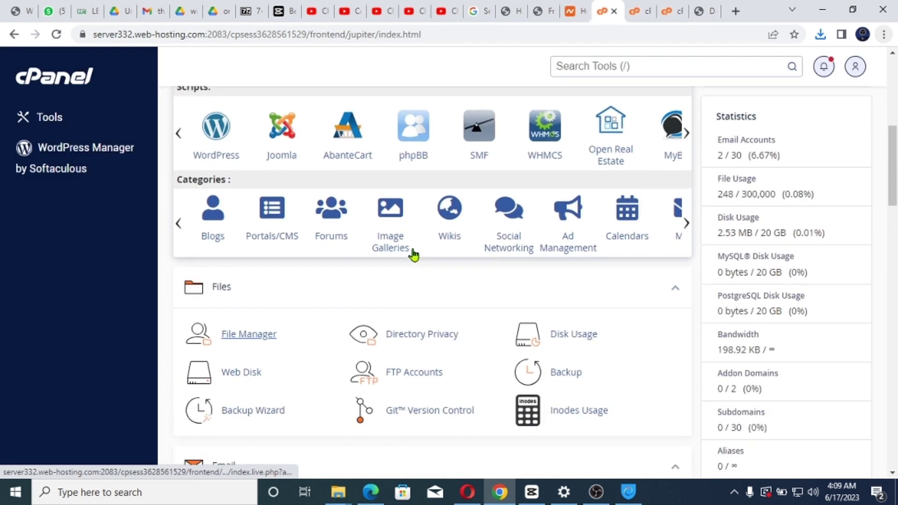
scroll(414, 254, "down", 5)
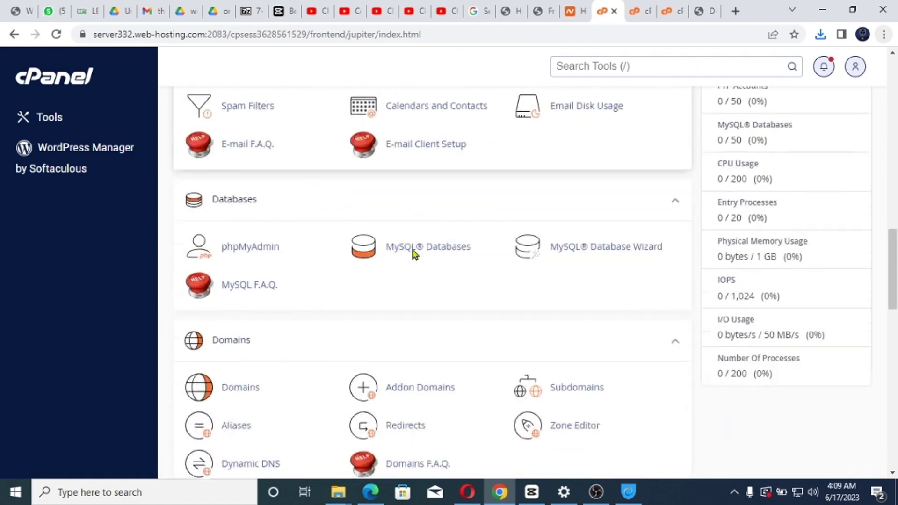
scroll(412, 248, "up", 2)
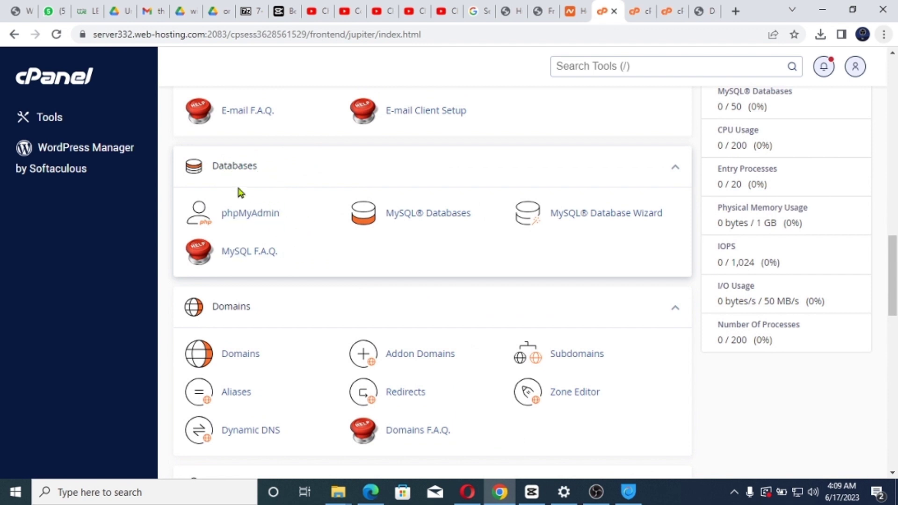
left_click(586, 66)
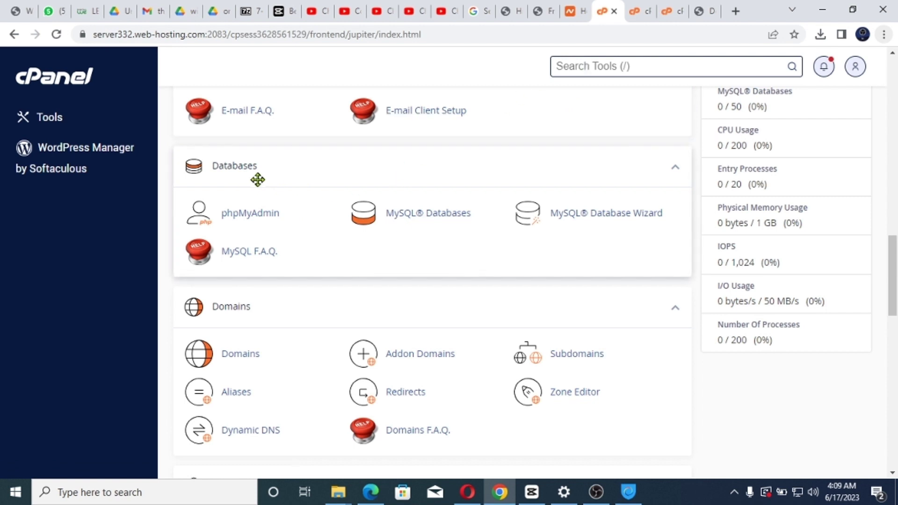
left_click(418, 215)
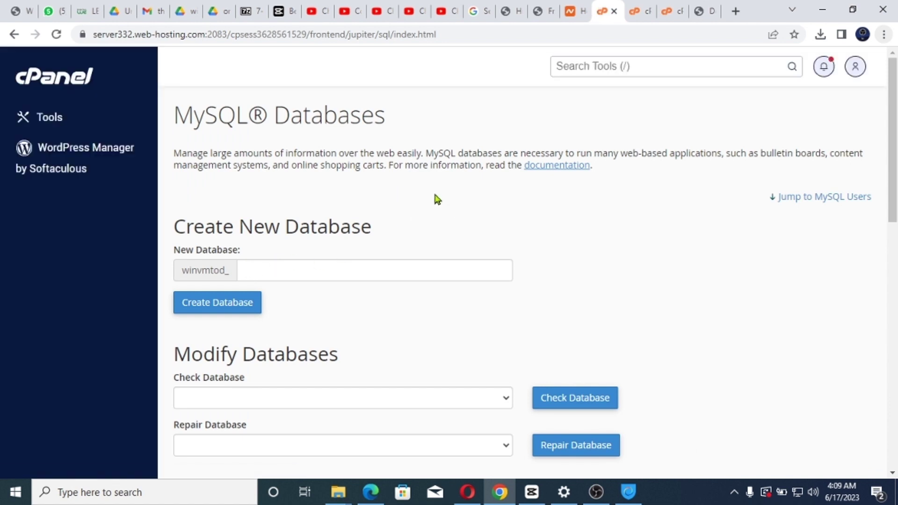
scroll(410, 205, "down", 1)
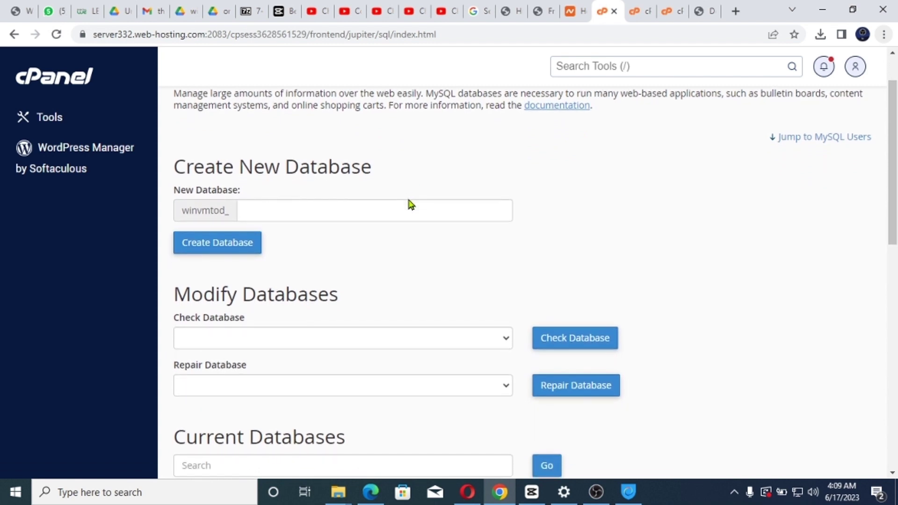
scroll(410, 204, "up", 1)
scroll(410, 205, "down", 2)
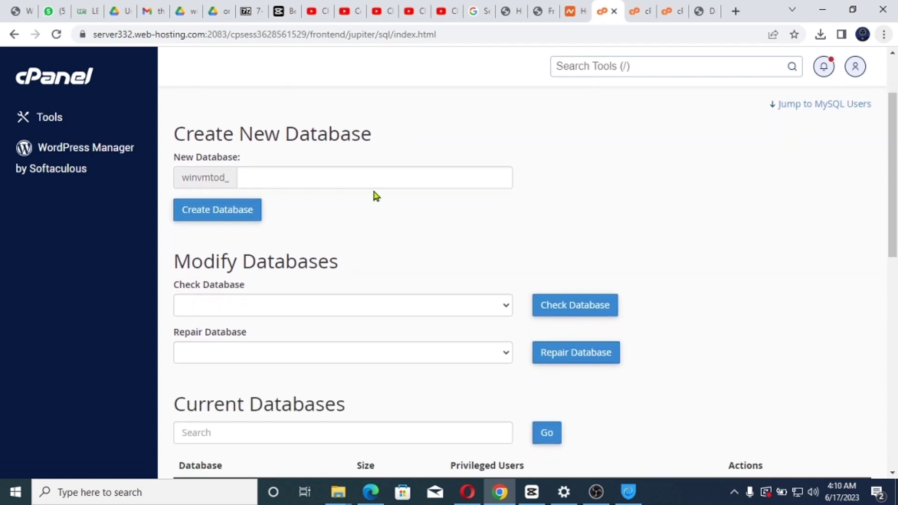
left_click(245, 177)
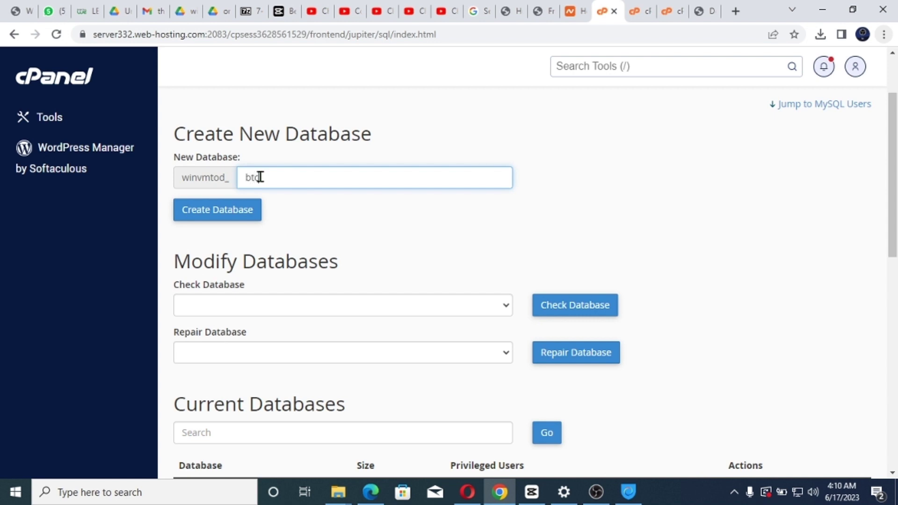
left_click(211, 214)
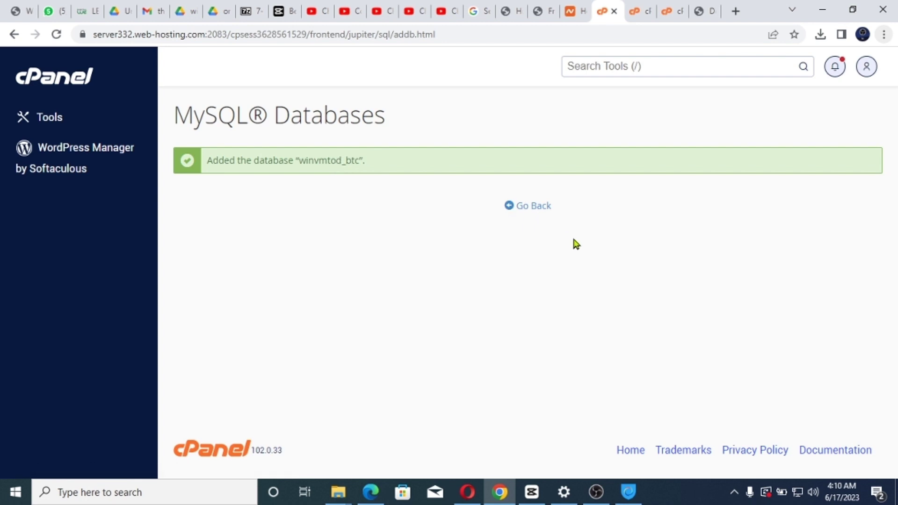
Back on MySQL Databases, copy the database name winvmtod_btc for the Add New User form.
left_click(533, 208)
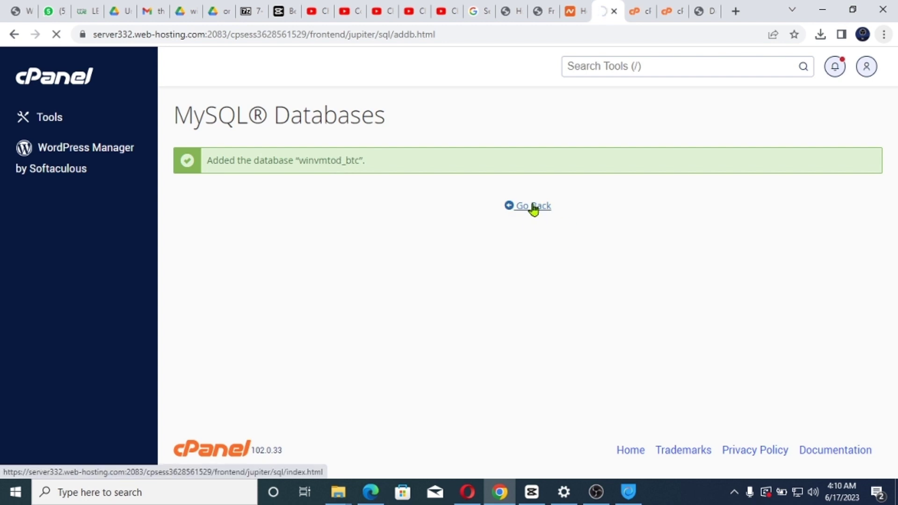
scroll(387, 316, "down", 3)
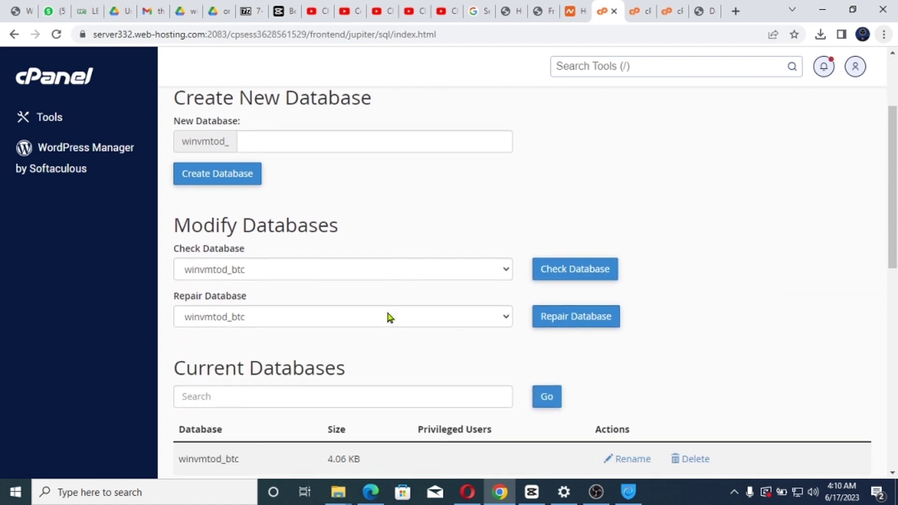
scroll(388, 313, "down", 8)
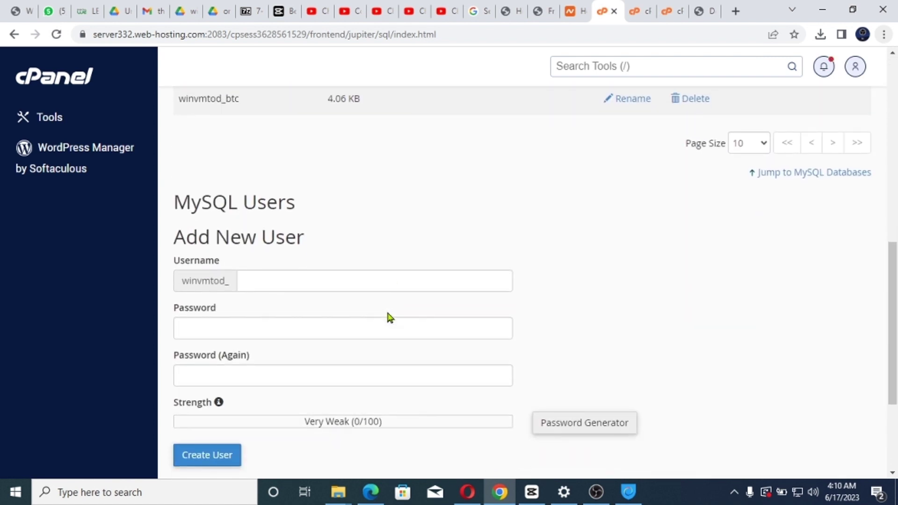
scroll(312, 214, "up", 1)
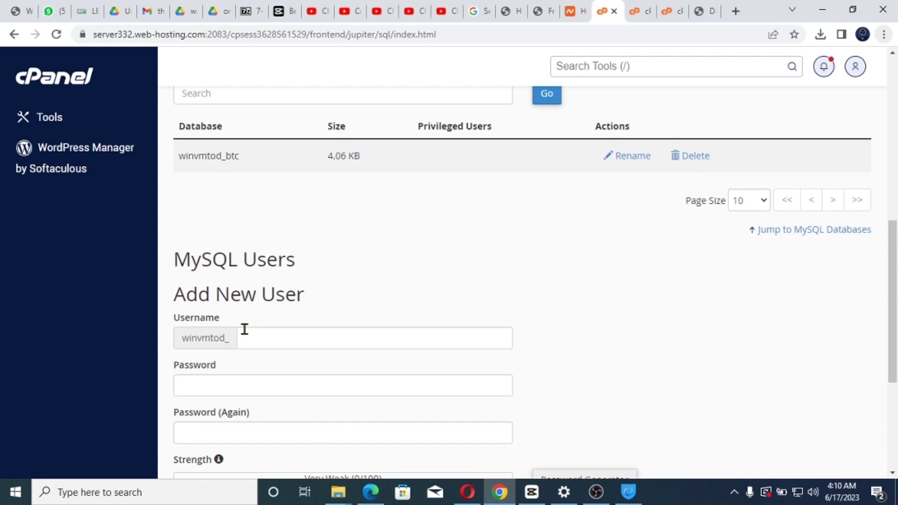
left_click(247, 340)
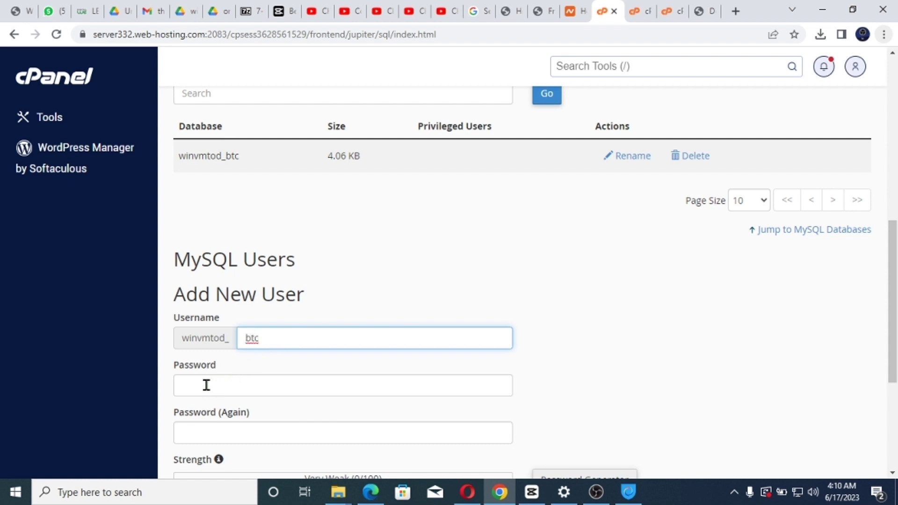
double_click(201, 155)
right_click(201, 155)
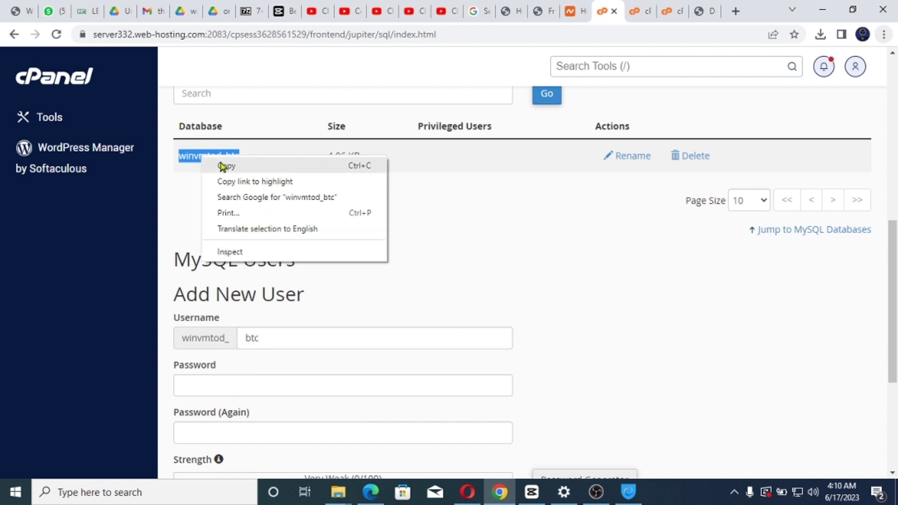
left_click(236, 167)
scroll(357, 219, "down", 2)
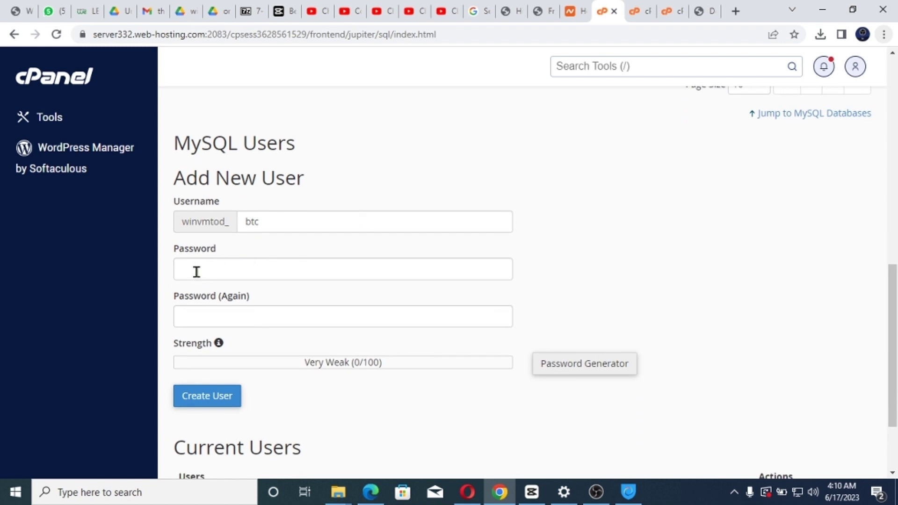
Fill both password fields for new user btc and create the user winvmtod_btc.
left_click(196, 271)
key("ctrl+v")
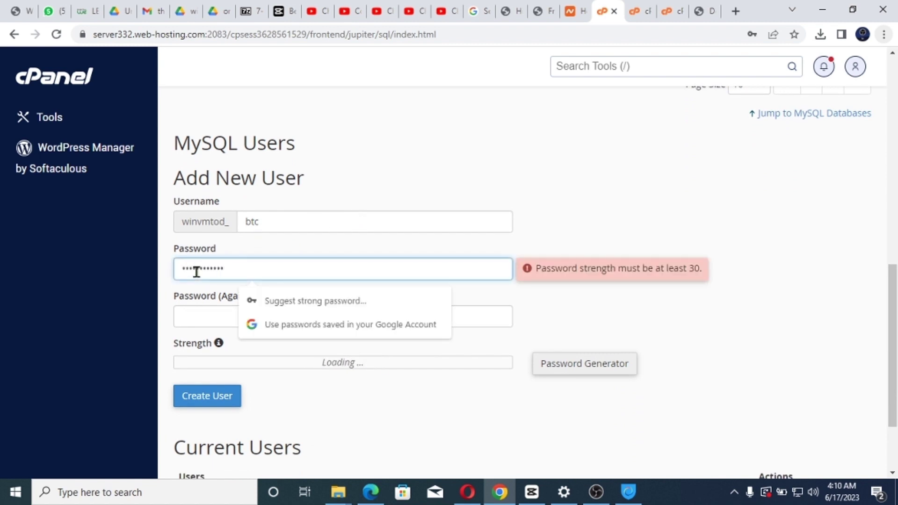
left_click(195, 316)
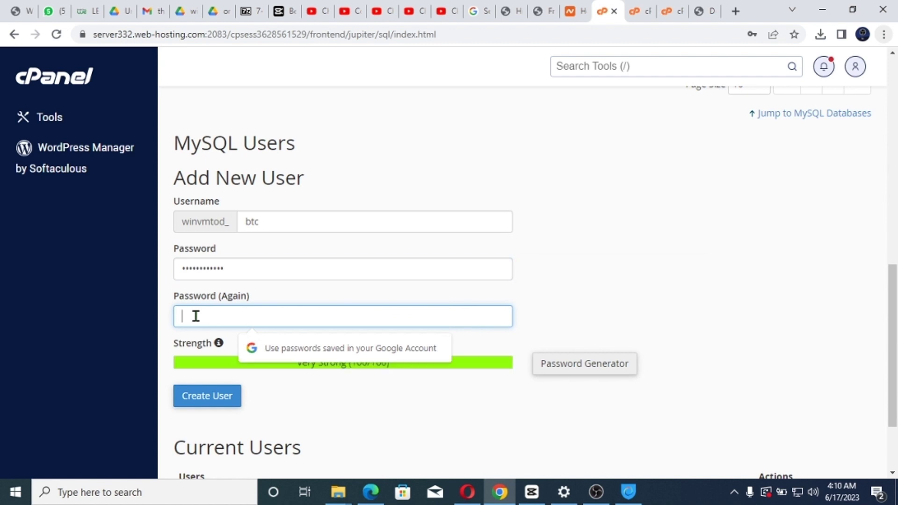
key("ctrl+v")
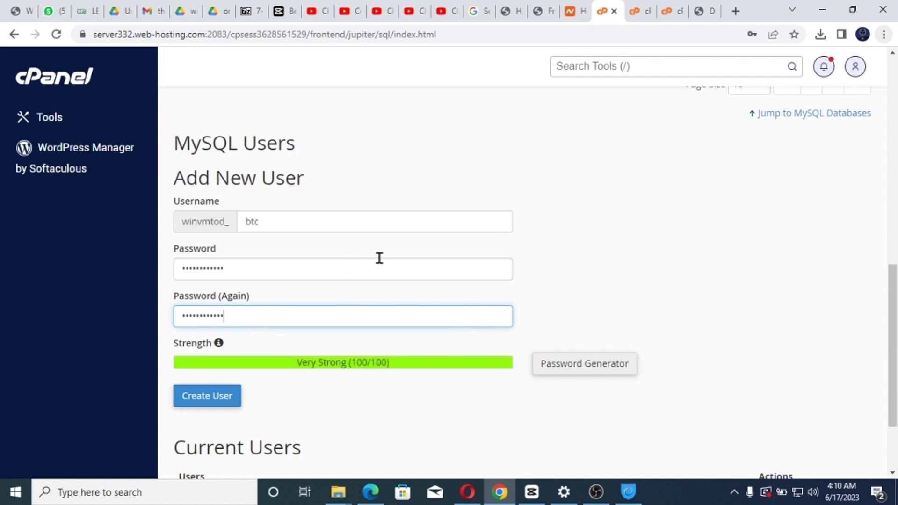
scroll(379, 258, "down", 2)
scroll(379, 258, "down", 1)
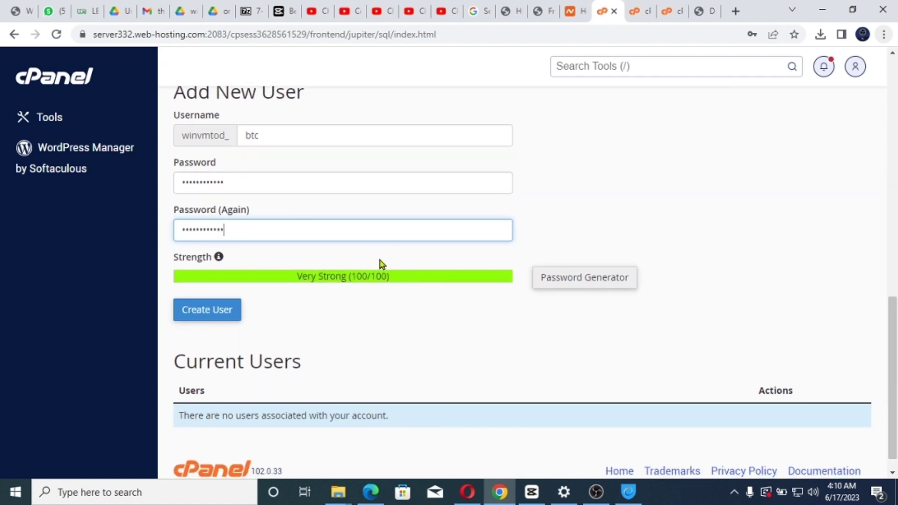
scroll(356, 310, "down", 1)
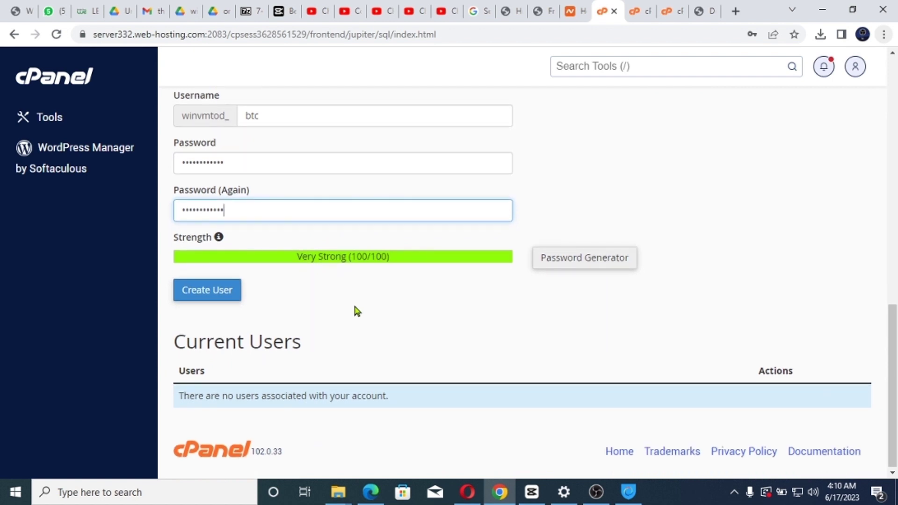
left_click(210, 293)
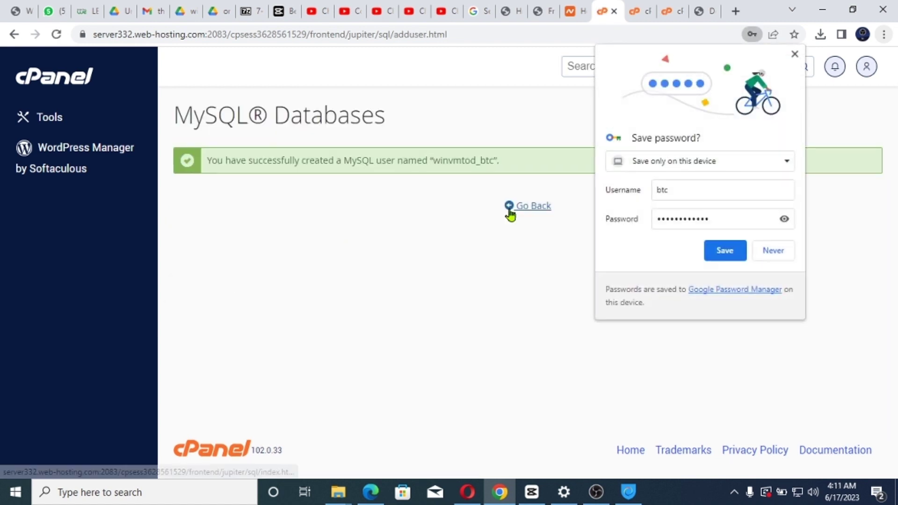
Add user winvmtod_btc to database winvmtod_btc to bring up its privilege settings.
left_click(796, 53)
left_click(536, 211)
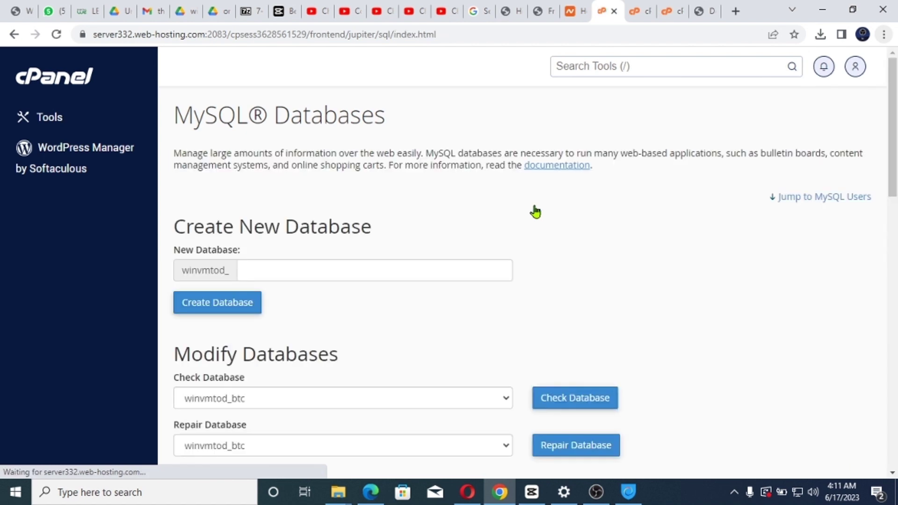
scroll(437, 317, "down", 10)
scroll(439, 318, "down", 7)
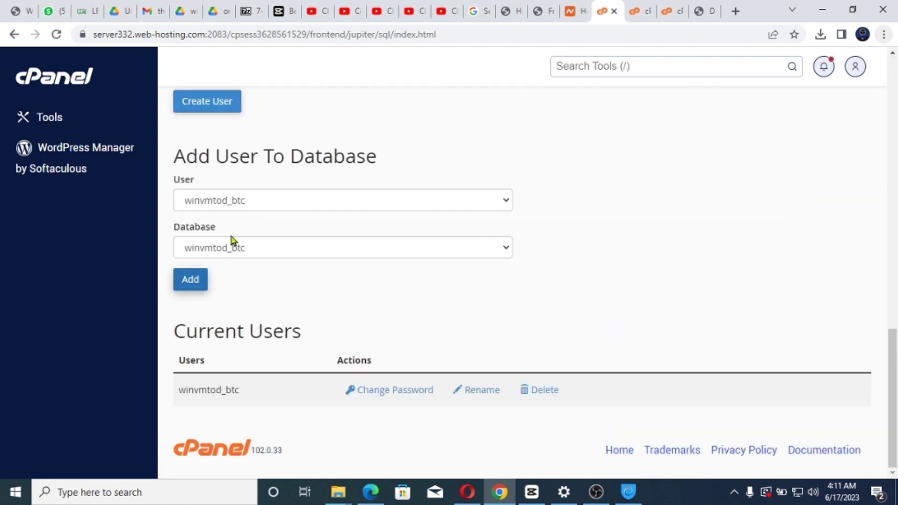
left_click(190, 280)
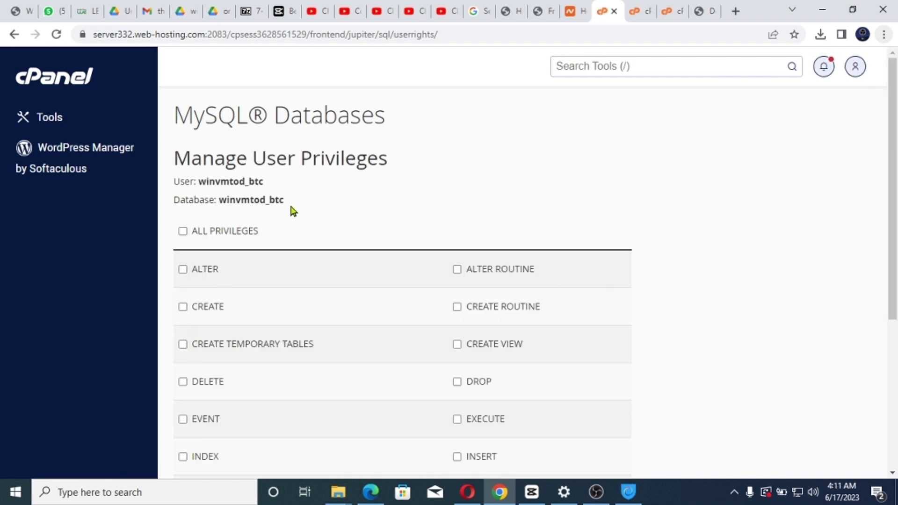
Give winvmtod_btc ALL PRIVILEGES on the winvmtod_btc database and save the changes.
scroll(292, 210, "down", 1)
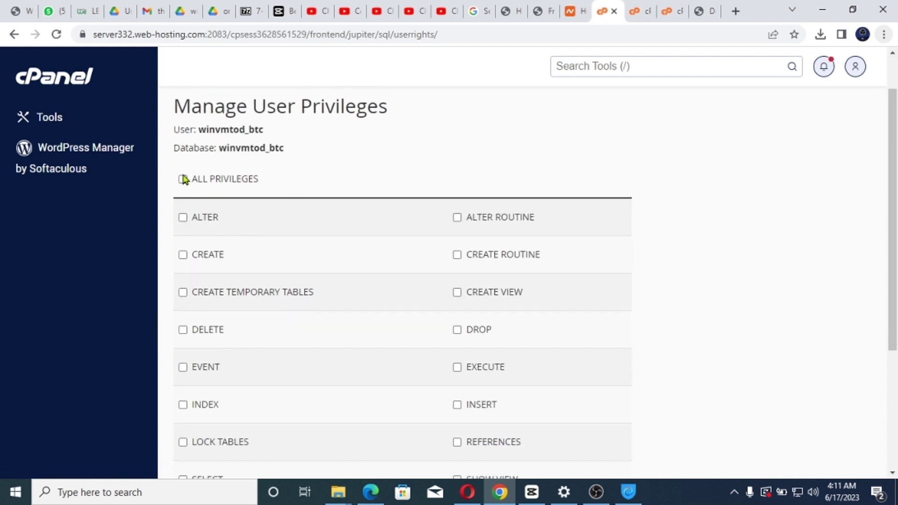
left_click(182, 180)
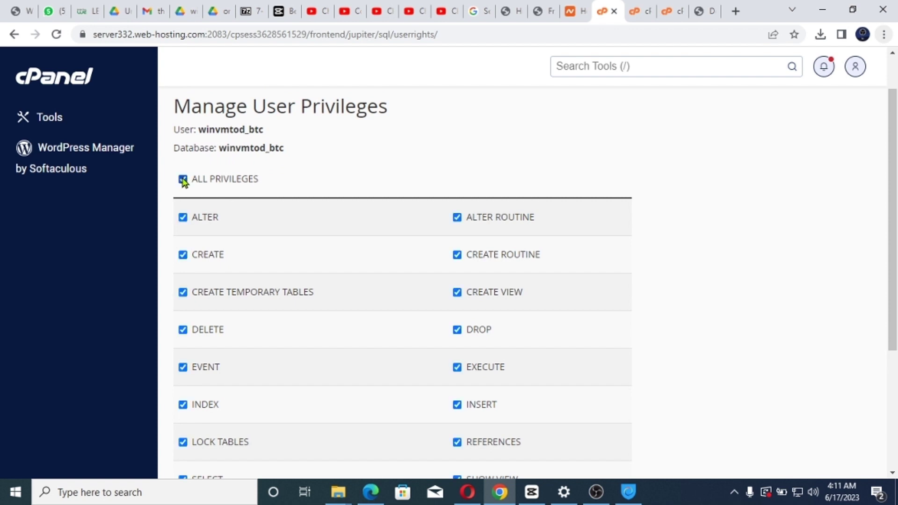
scroll(464, 154, "down", 5)
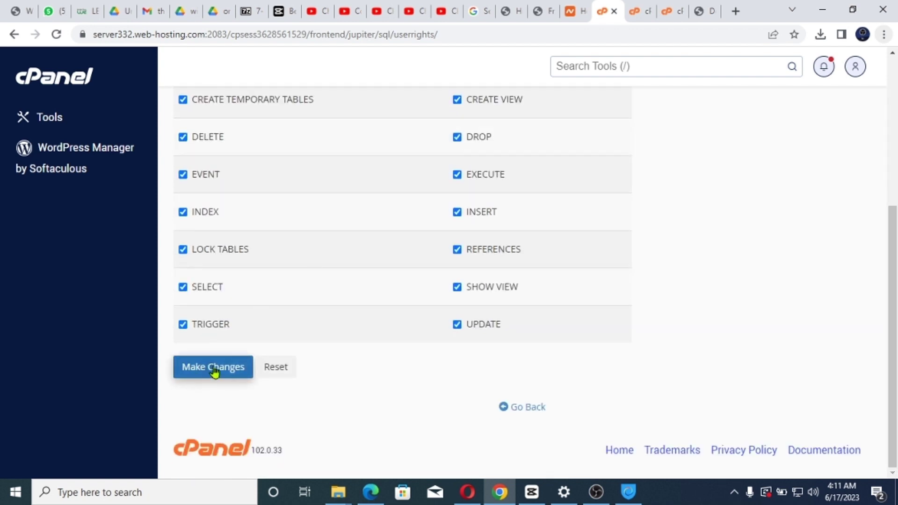
left_click(213, 370)
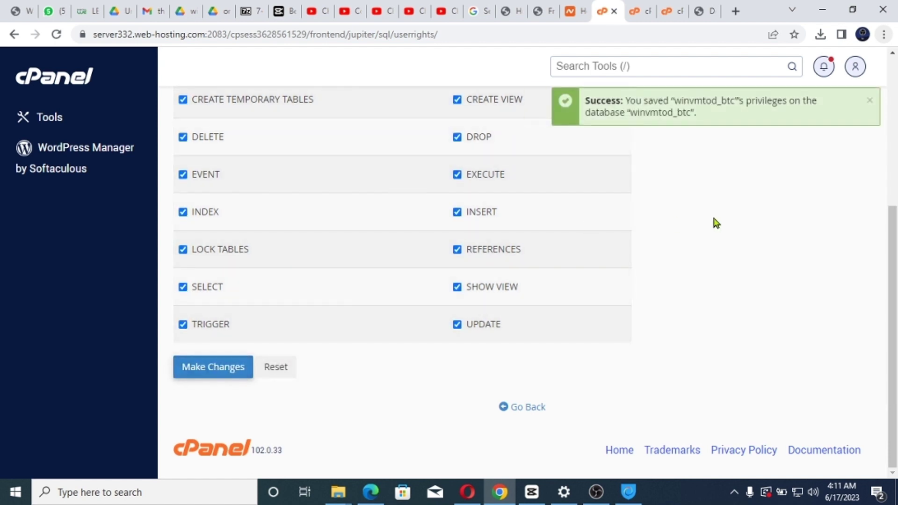
scroll(716, 220, "up", 5)
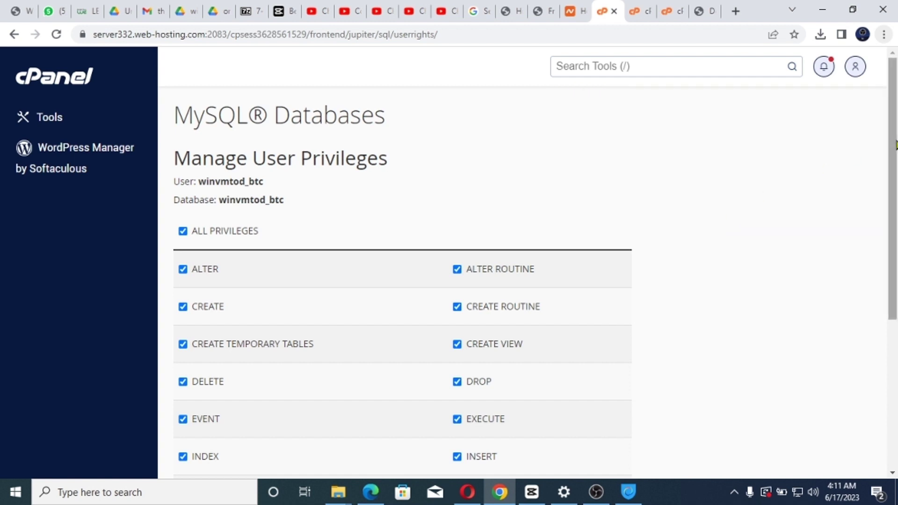
left_click_drag(895, 145, 894, 339)
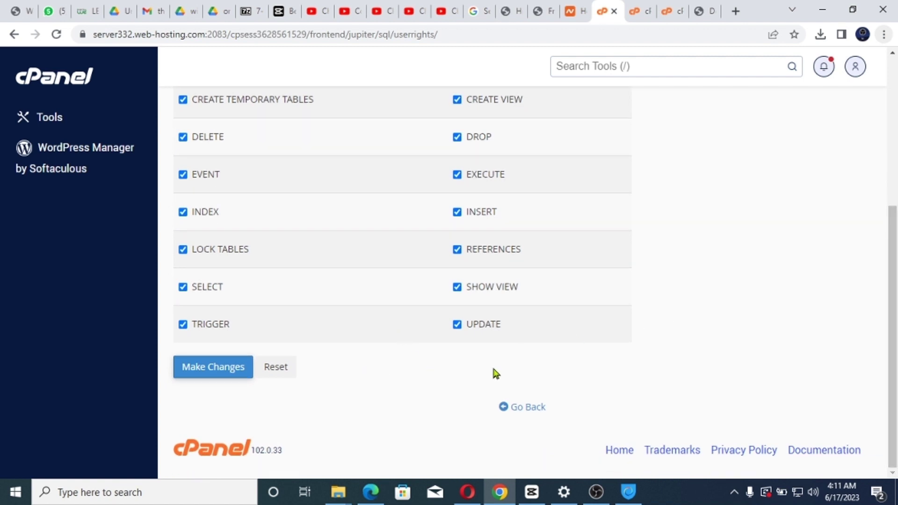
scroll(381, 325, "up", 5)
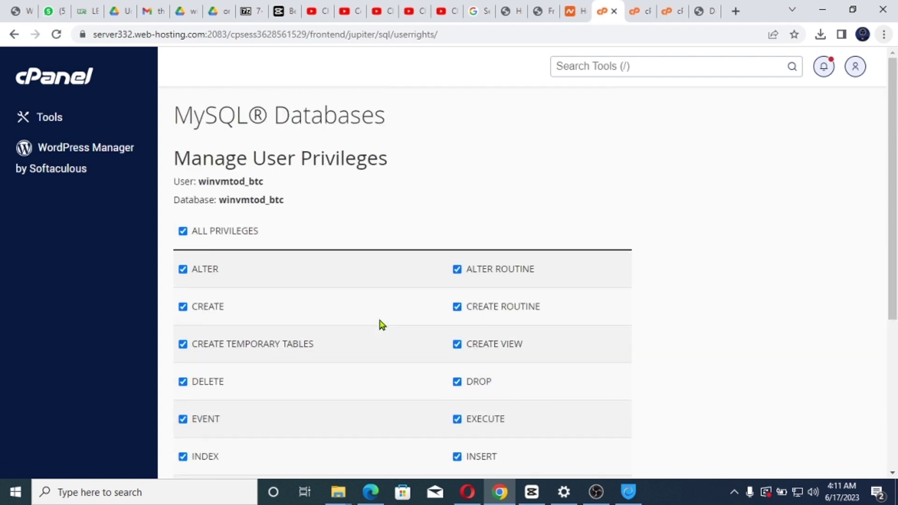
Return to the cPanel tools home and launch phpMyAdmin from the Databases section.
left_click(51, 82)
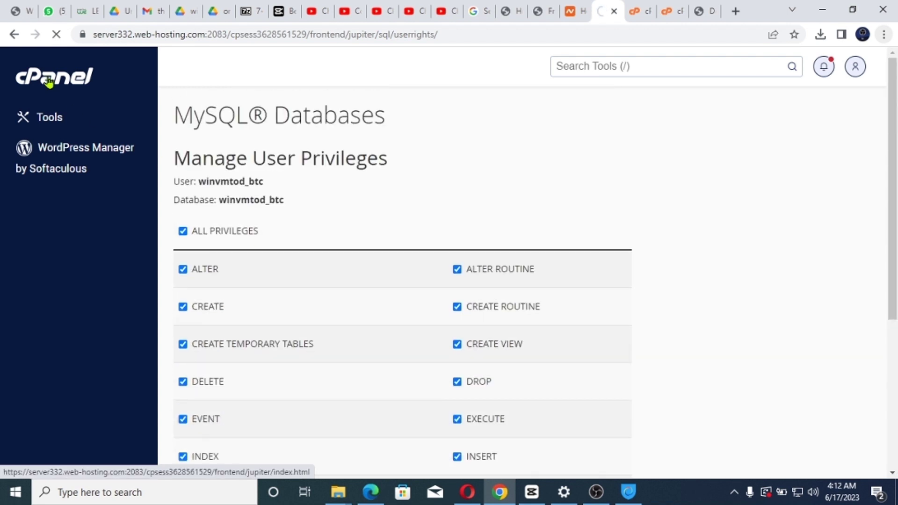
left_click(48, 82)
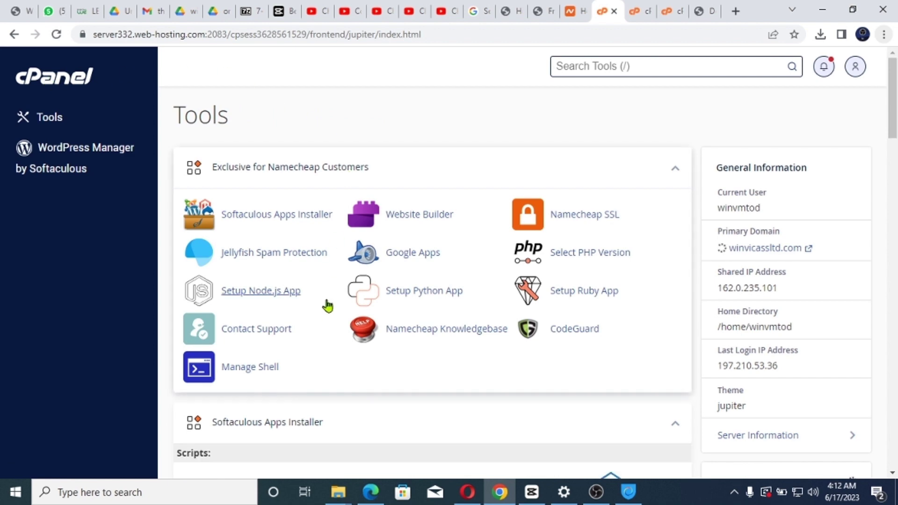
scroll(321, 329, "down", 14)
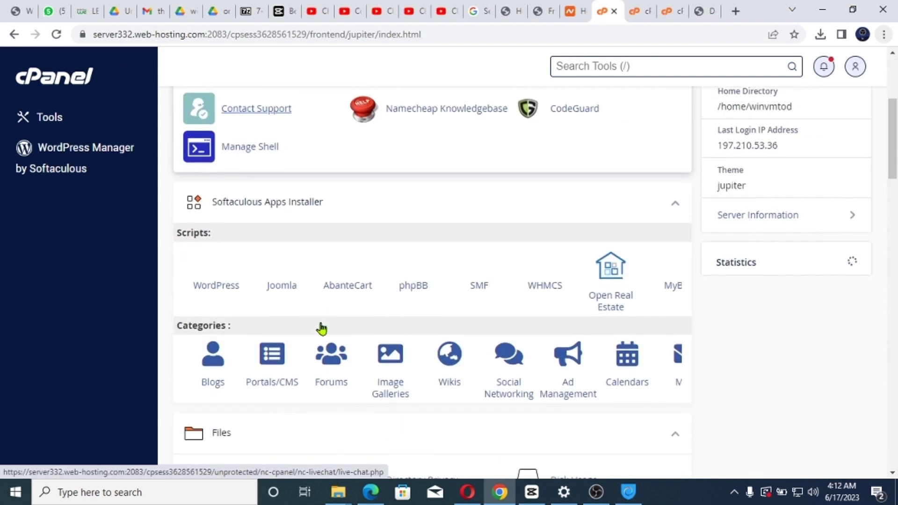
scroll(321, 327, "down", 9)
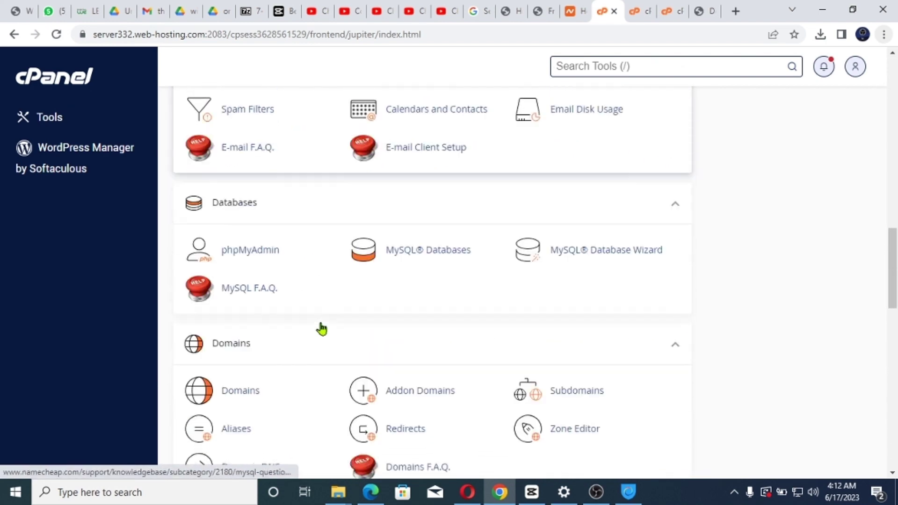
scroll(321, 322, "up", 4)
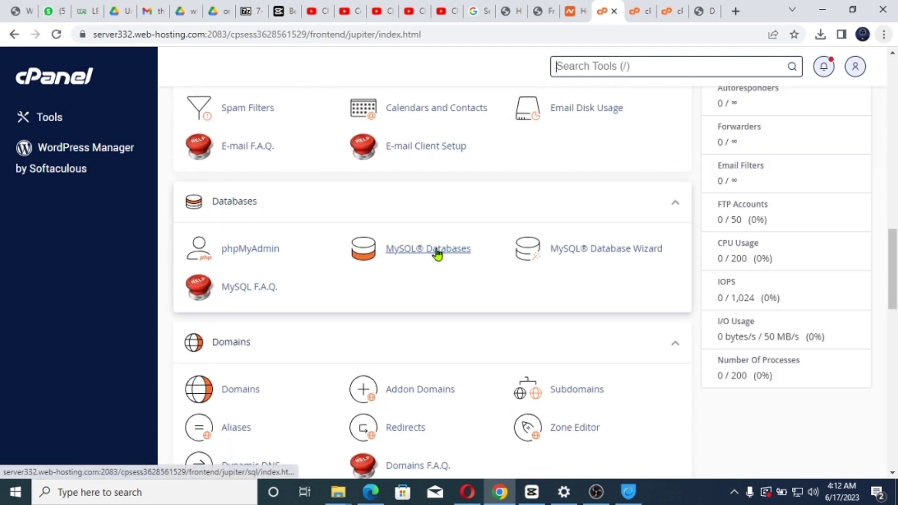
left_click(247, 254)
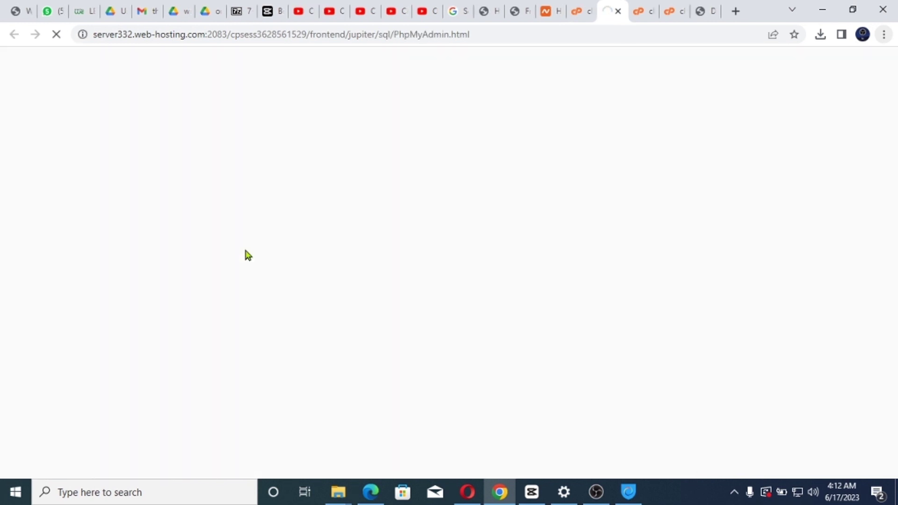
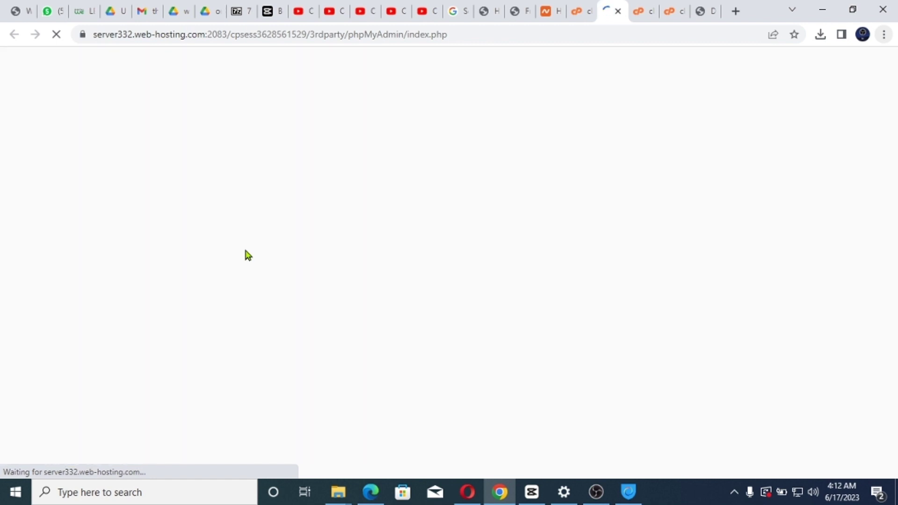
Wait on the phpMyAdmin tab until it loads, listing winvmtod_btc and information_schema.
left_click(596, 491)
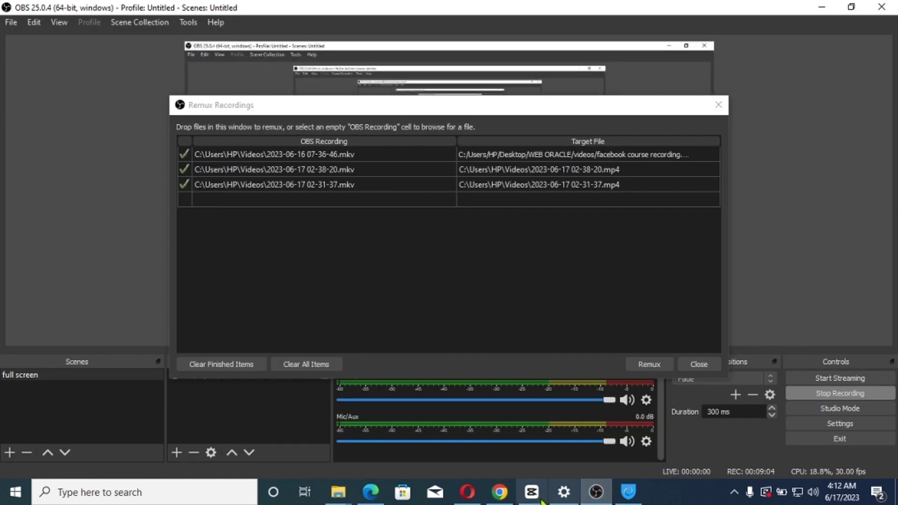
left_click(500, 491)
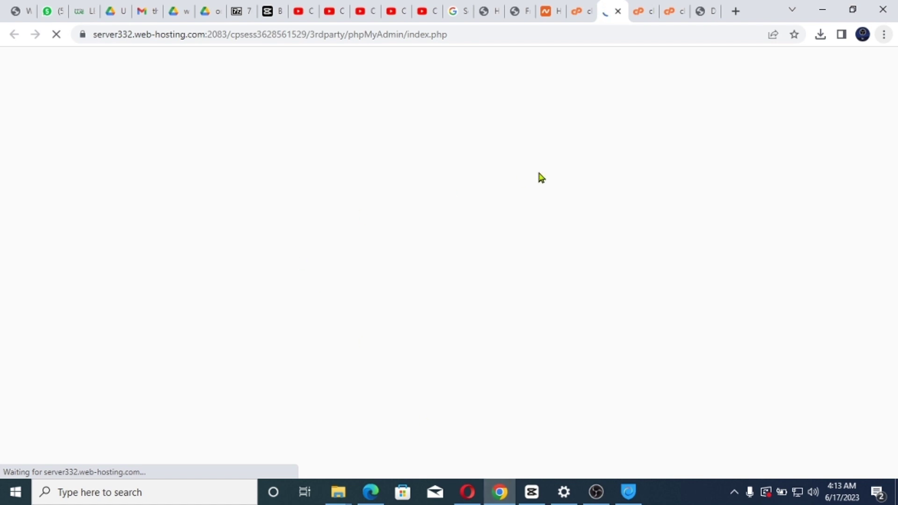
left_click(580, 11)
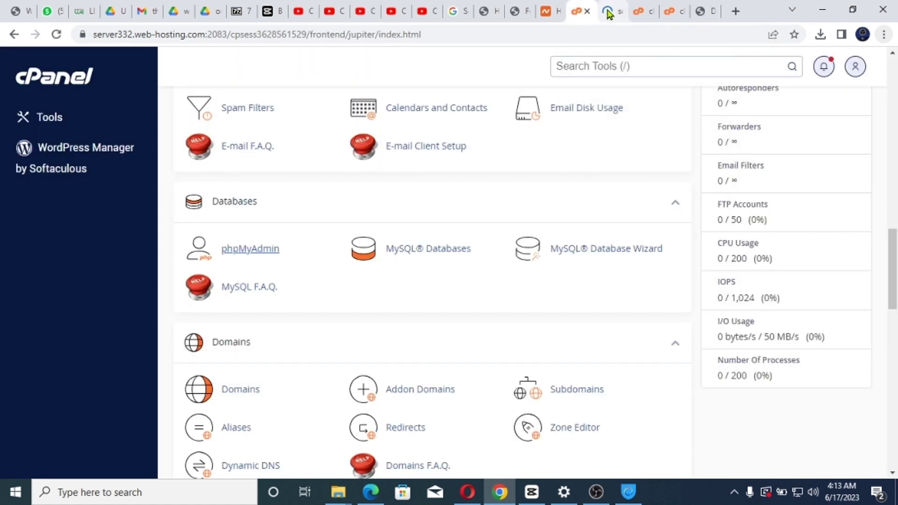
left_click(608, 13)
left_click(579, 13)
left_click(612, 14)
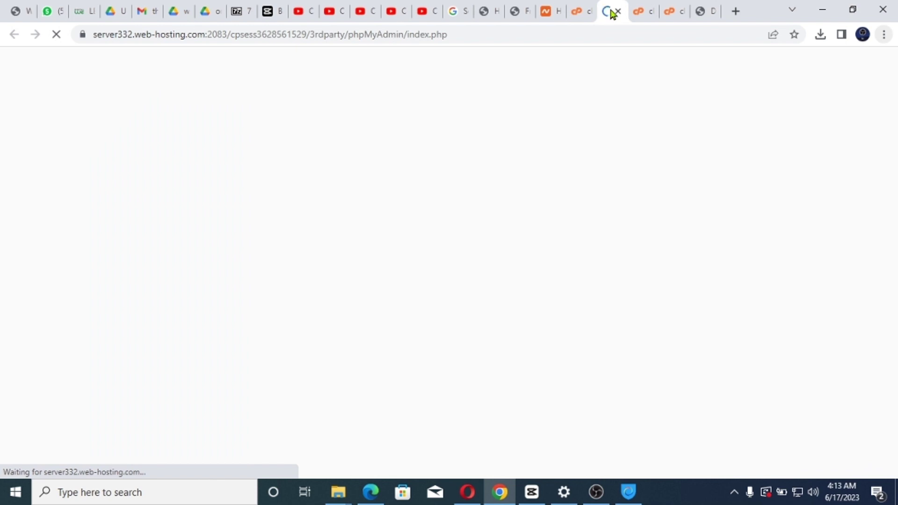
left_click(639, 14)
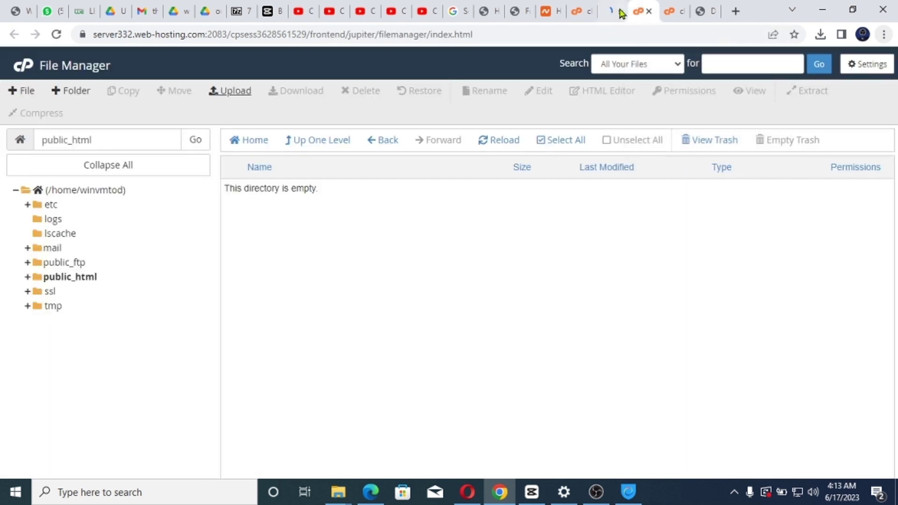
left_click(607, 14)
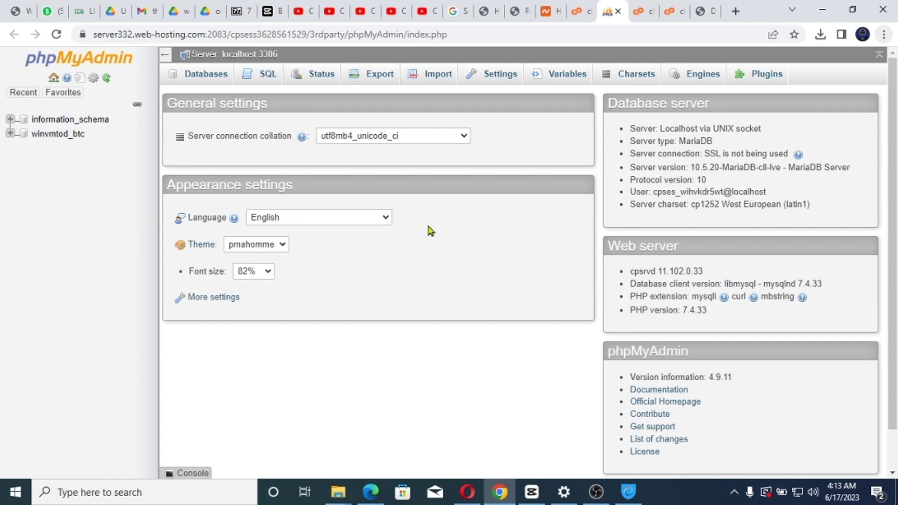
Import winvnbbu_btc.sql from Downloads into the winvmtod_btc database.
left_click(62, 135)
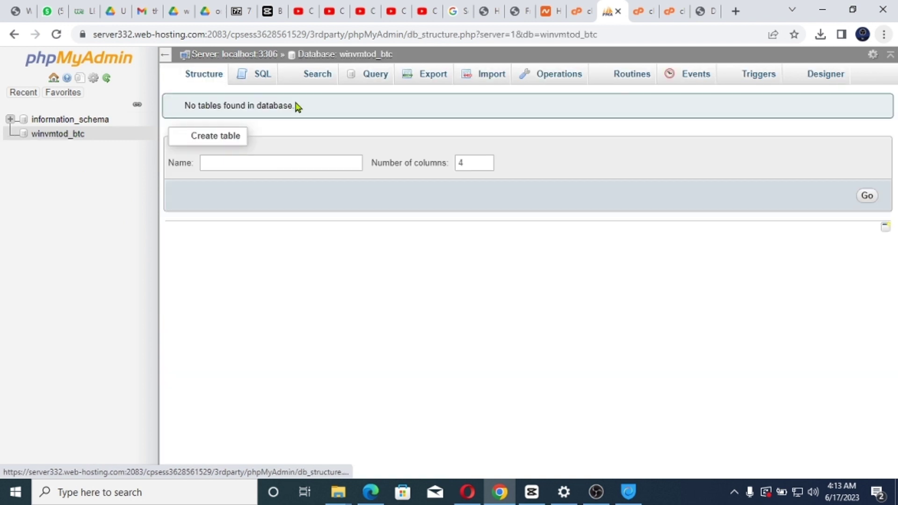
left_click(489, 77)
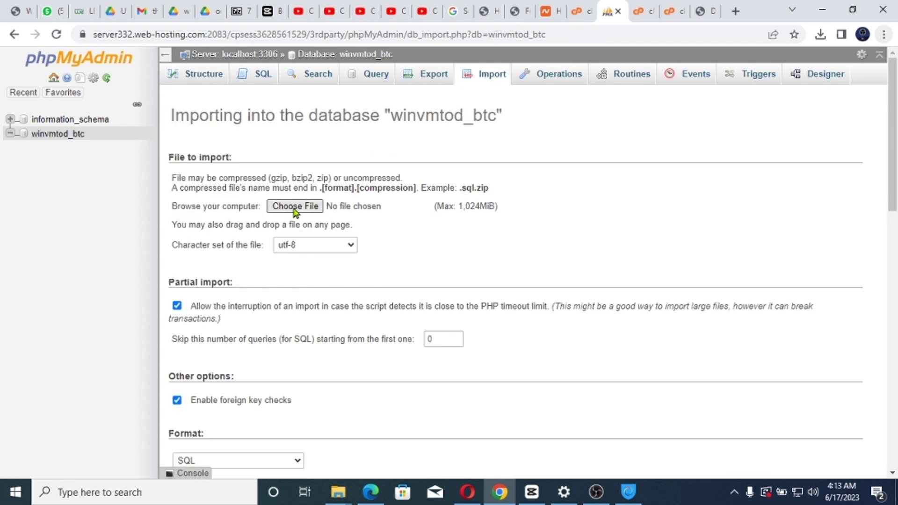
left_click(295, 211)
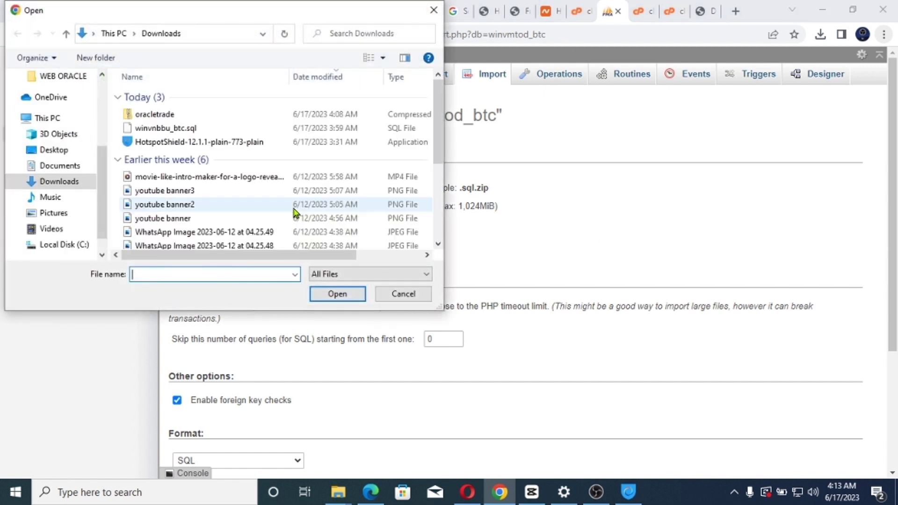
left_click(186, 130)
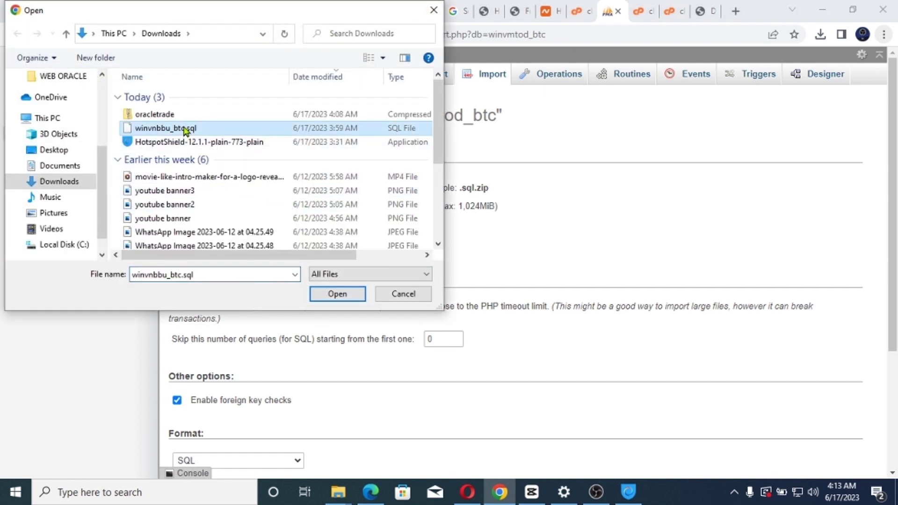
left_click(321, 295)
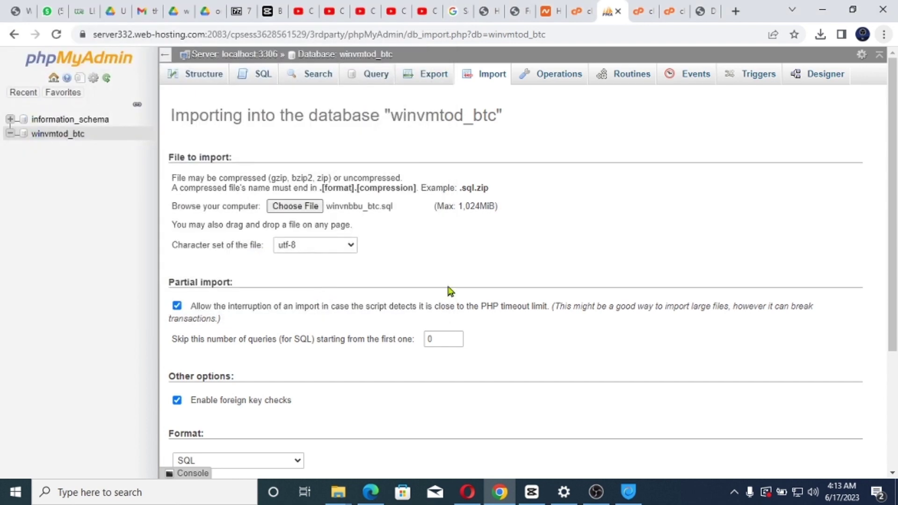
scroll(449, 291, "down", 3)
scroll(451, 292, "down", 1)
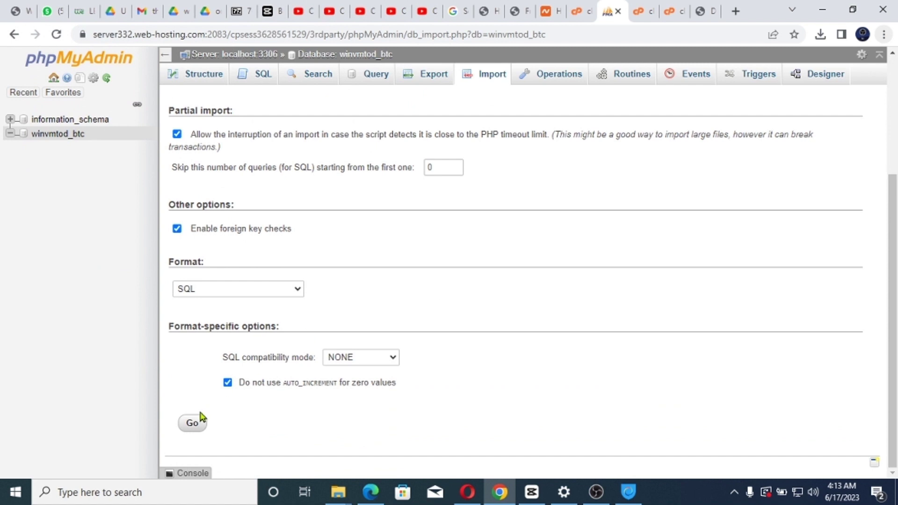
left_click(190, 426)
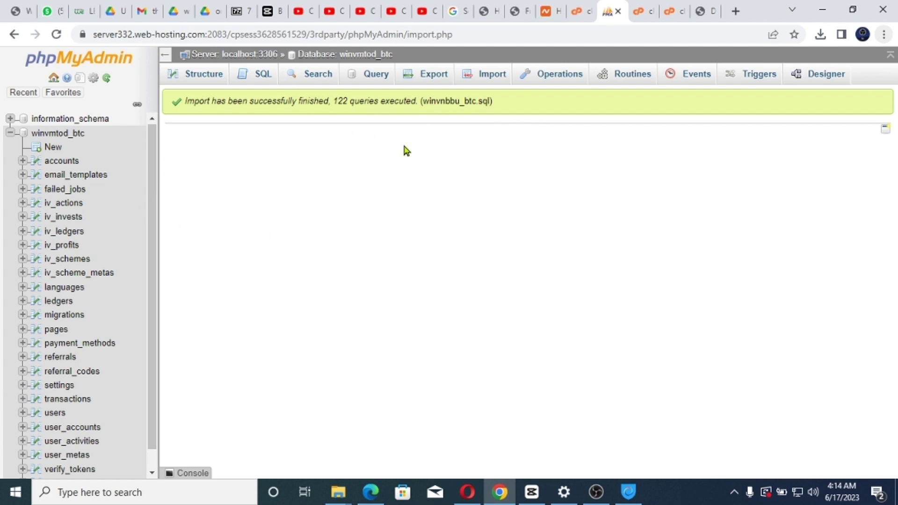
Open File Manager from cPanel's Files section and select public_html in /home/winvmtod.
left_click(578, 14)
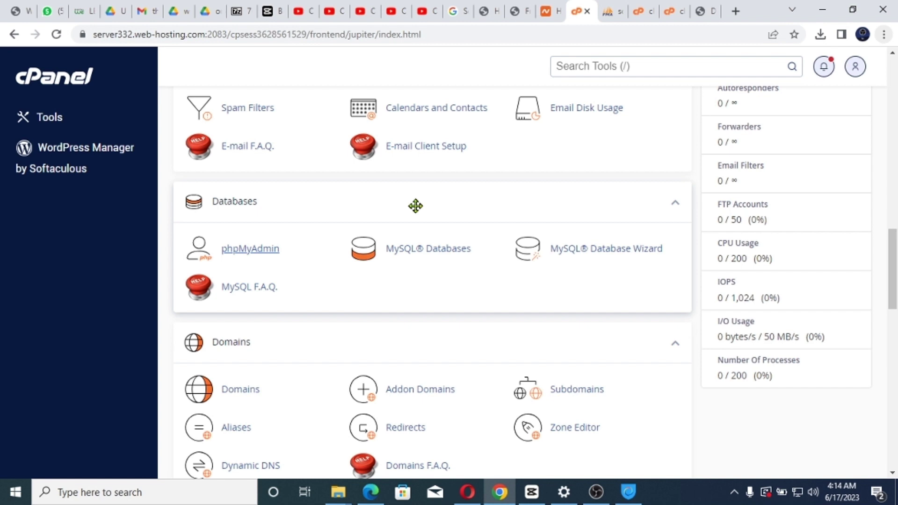
scroll(415, 206, "up", 4)
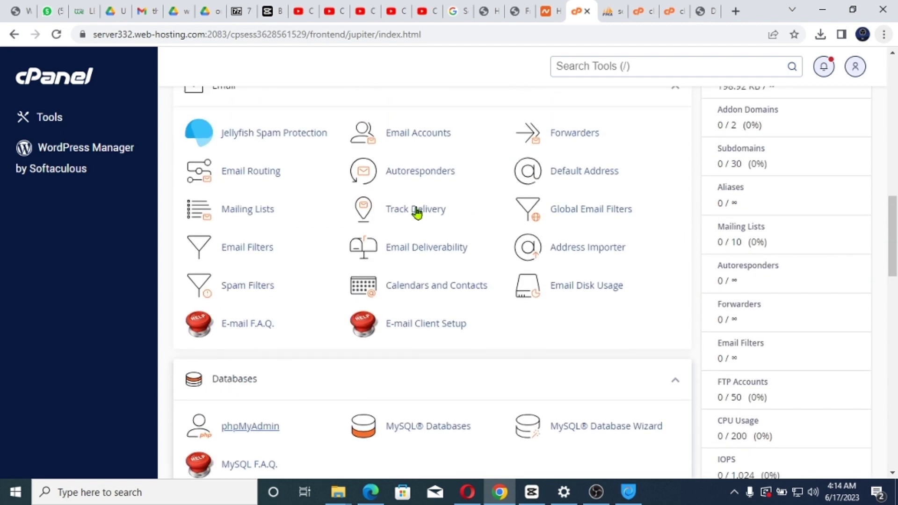
scroll(415, 210, "down", 3)
scroll(416, 212, "down", 4)
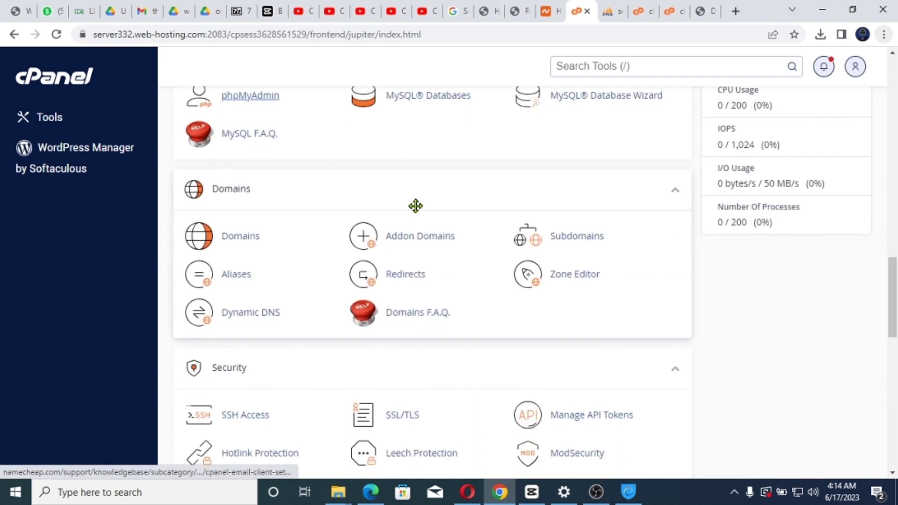
scroll(416, 211, "down", 5)
scroll(416, 208, "up", 5)
scroll(417, 213, "up", 15)
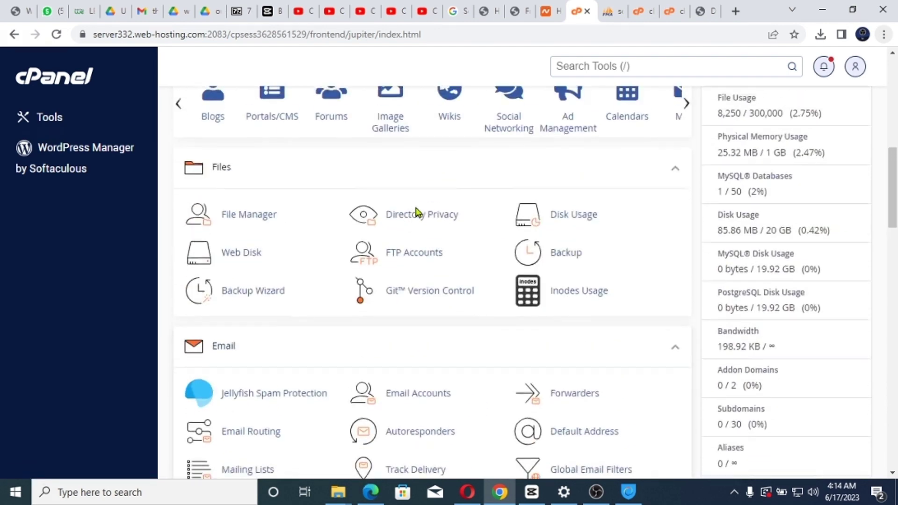
scroll(417, 214, "down", 1)
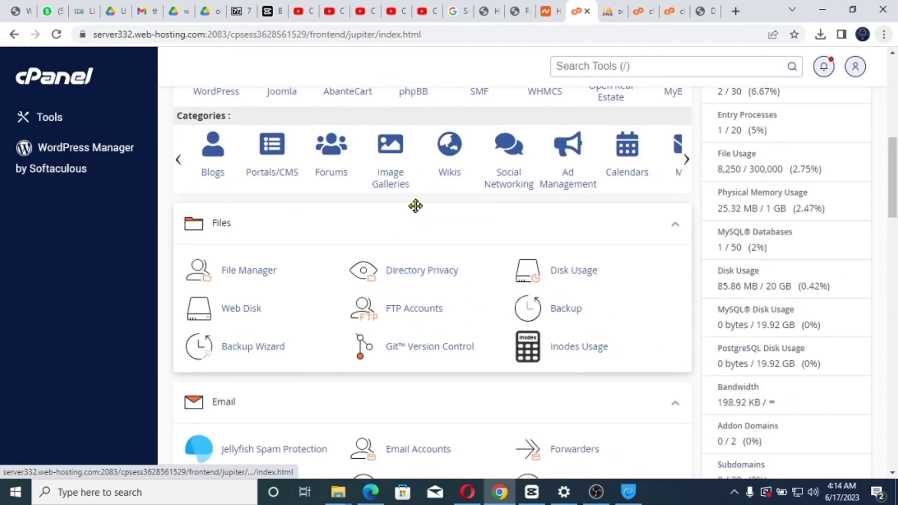
left_click(248, 271)
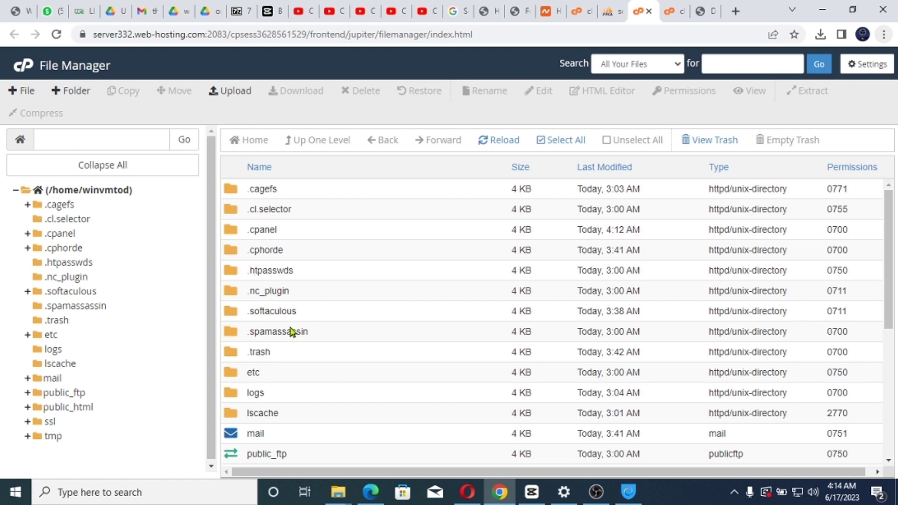
scroll(292, 331, "down", 3)
scroll(292, 332, "down", 2)
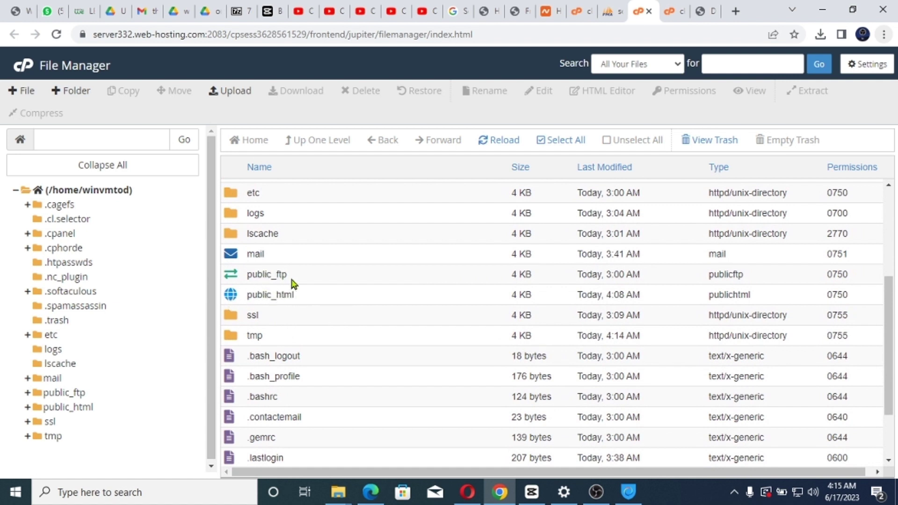
left_click(230, 300)
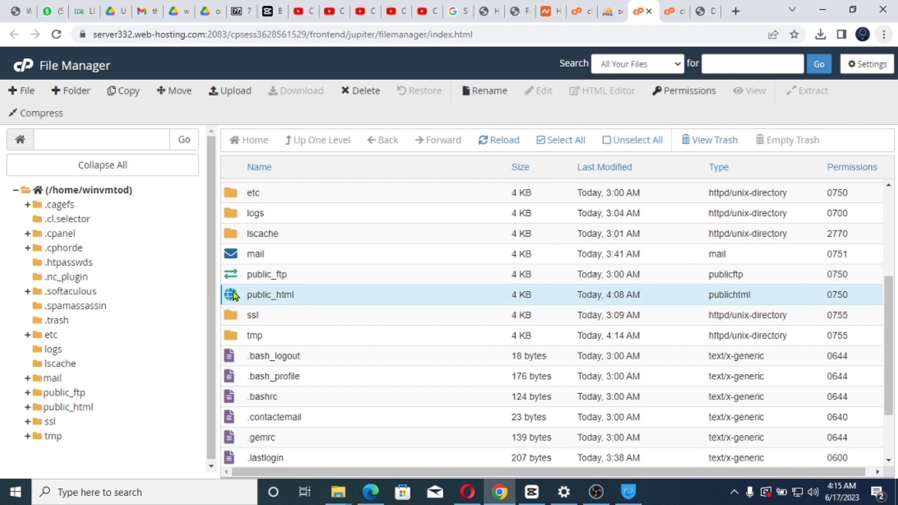
Open public_html and open its .env file in the cPanel editor.
double_click(232, 295)
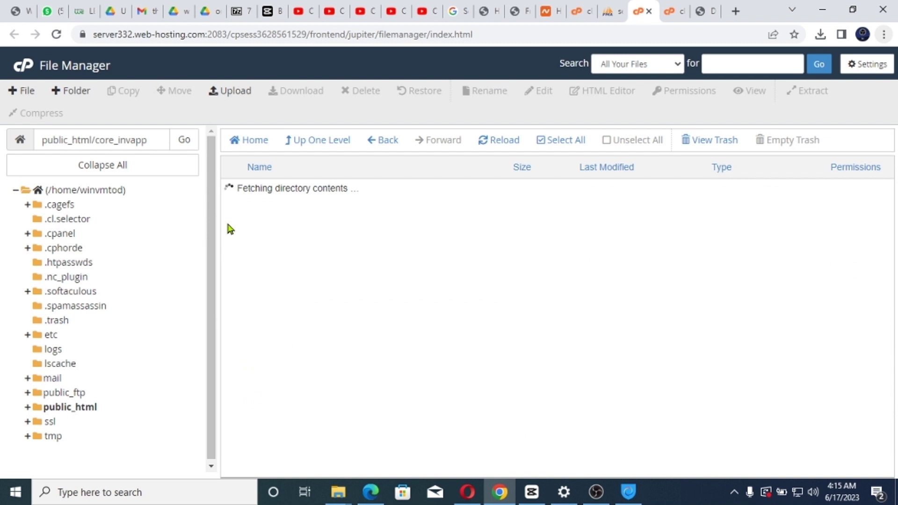
scroll(270, 309, "down", 3)
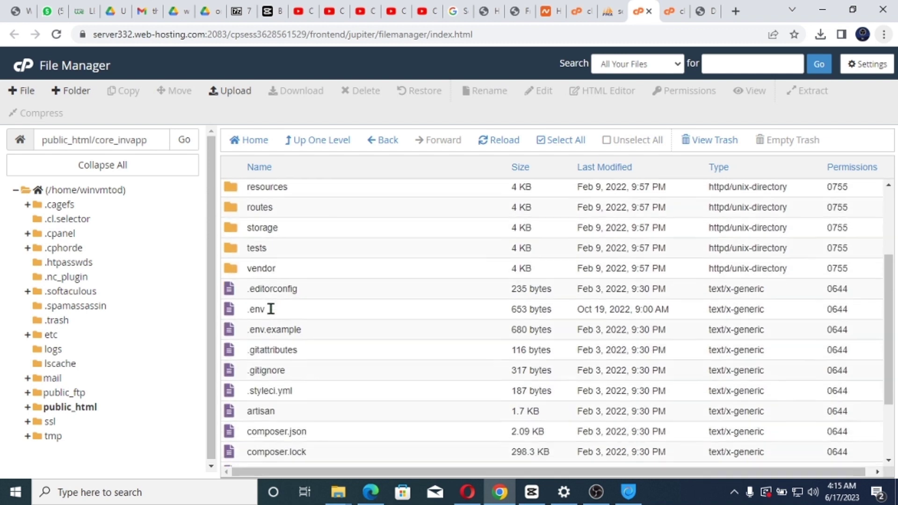
left_click(258, 301)
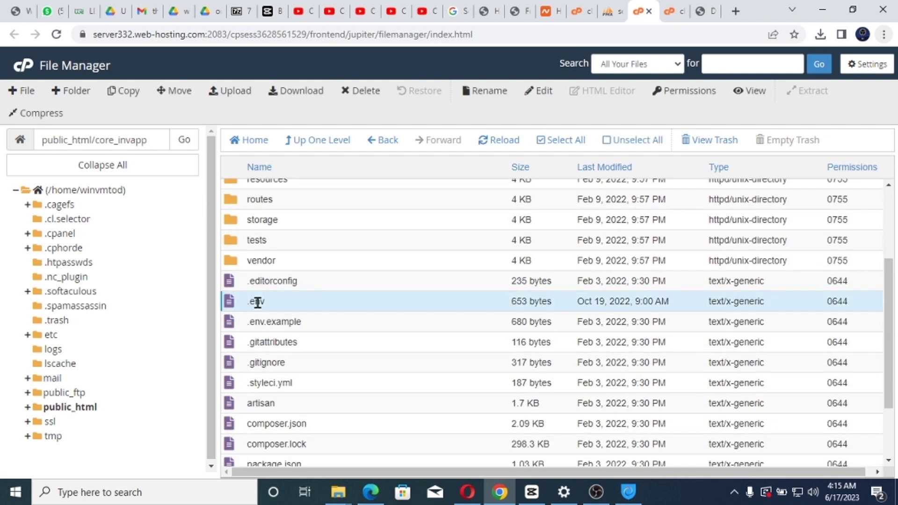
right_click(257, 301)
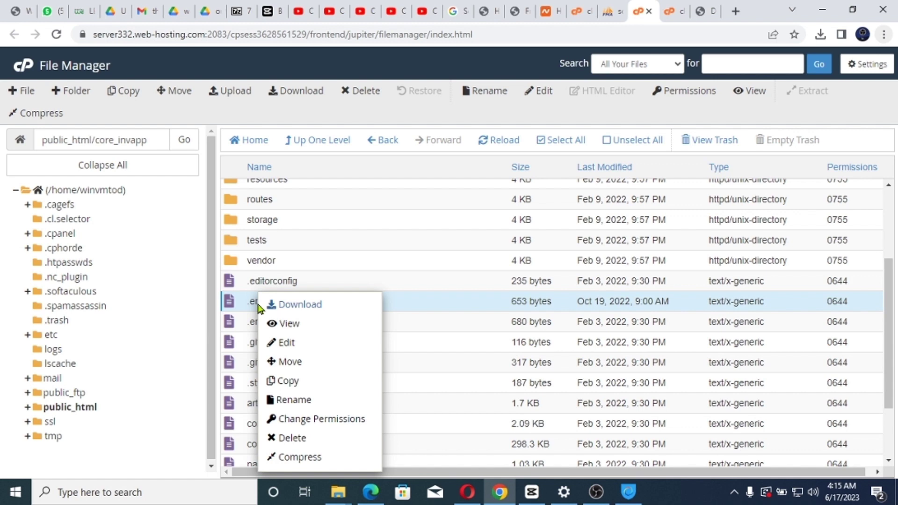
left_click(316, 344)
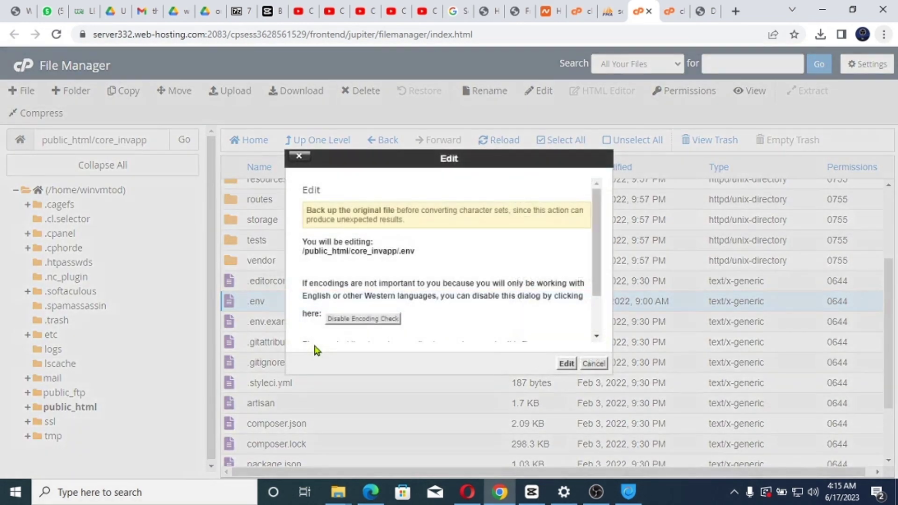
left_click(567, 363)
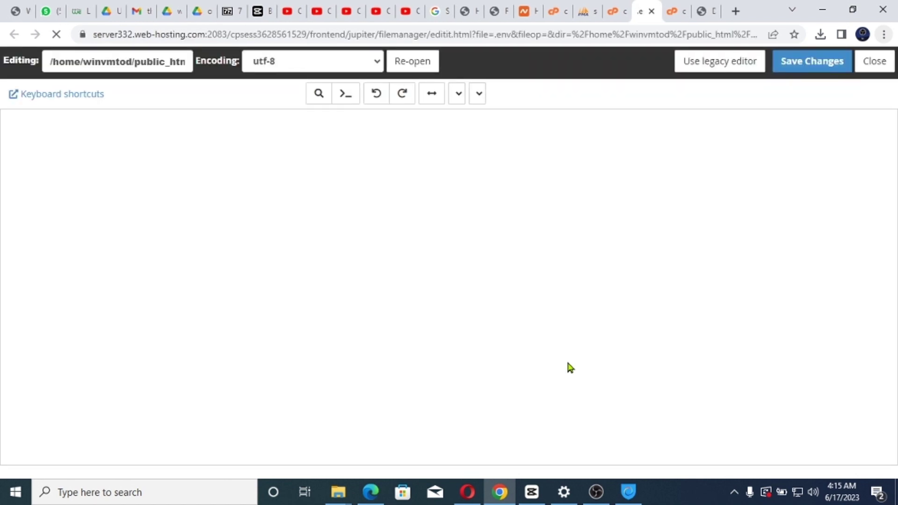
Review the cPanel, phpMyAdmin, File Manager and .env tabs, ending on public_html's listing.
left_click(555, 12)
left_click(585, 12)
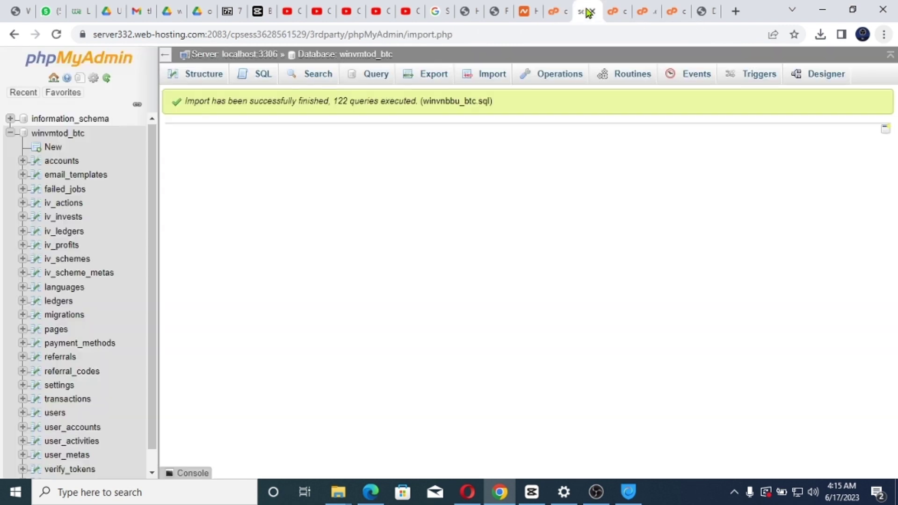
left_click(608, 12)
left_click(645, 13)
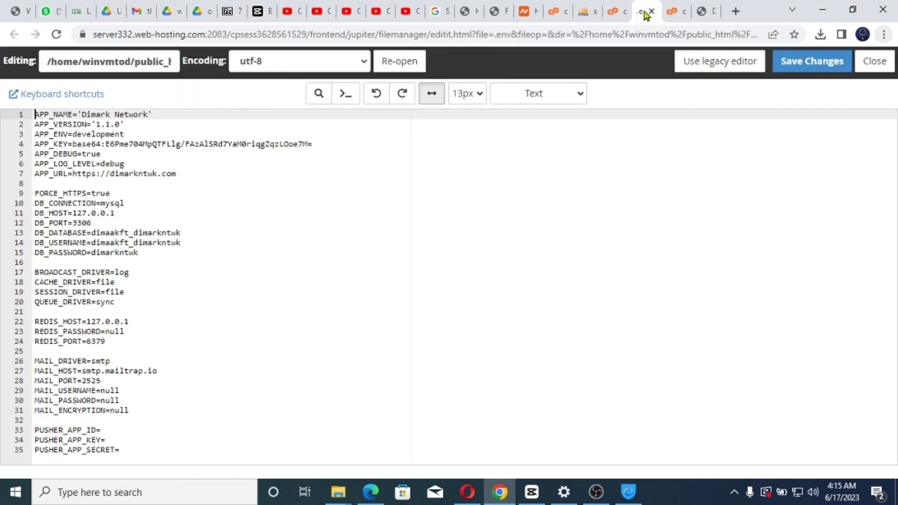
left_click(678, 13)
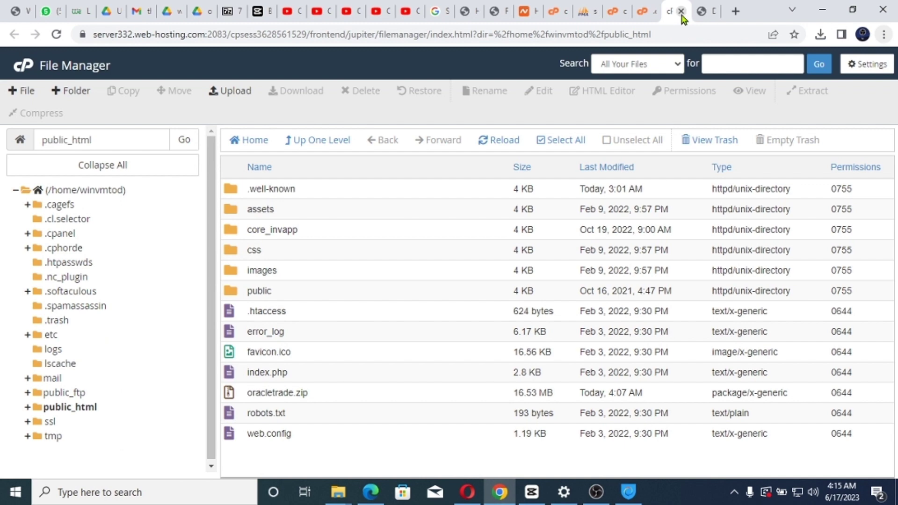
Open the MySQL Databases page from cPanel's Databases section.
left_click(557, 13)
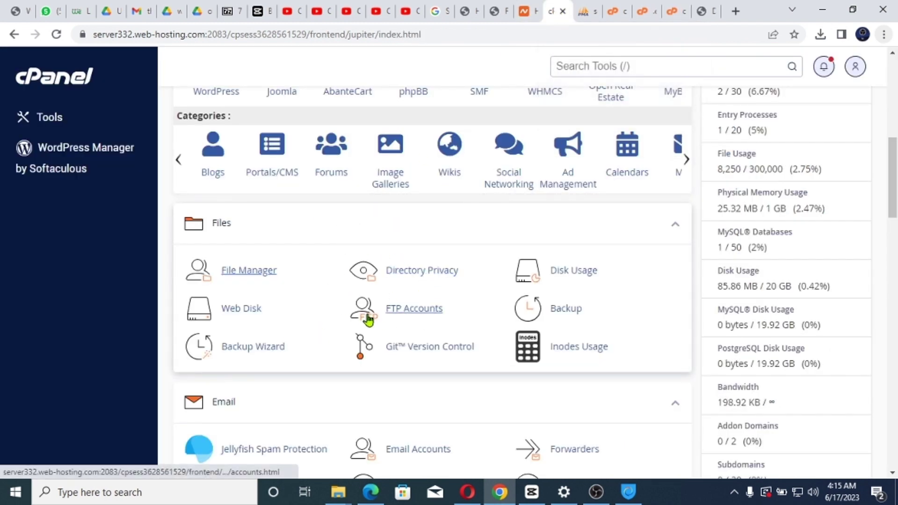
scroll(367, 314, "up", 7)
scroll(368, 321, "down", 15)
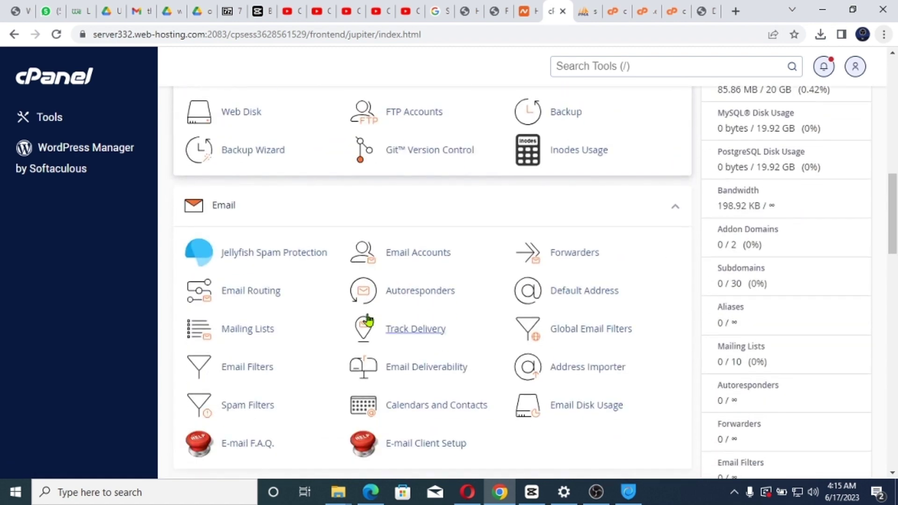
scroll(368, 320, "down", 3)
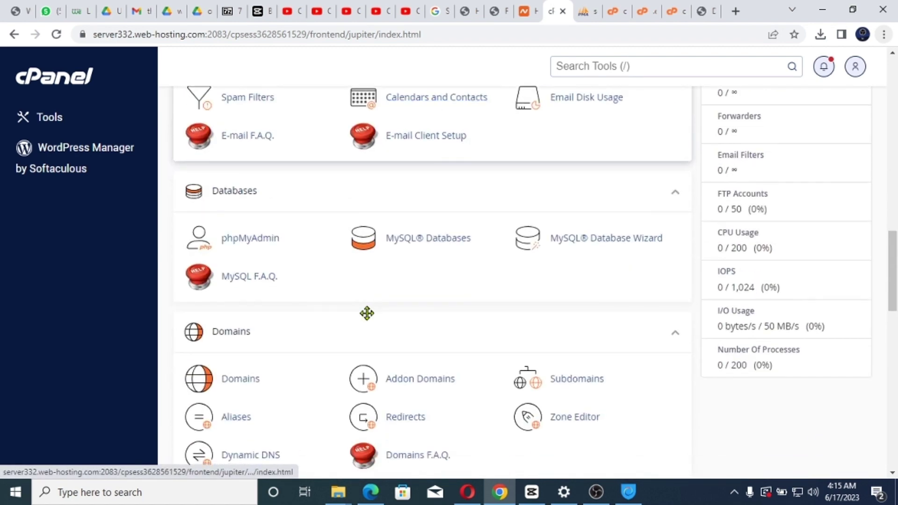
left_click(417, 239)
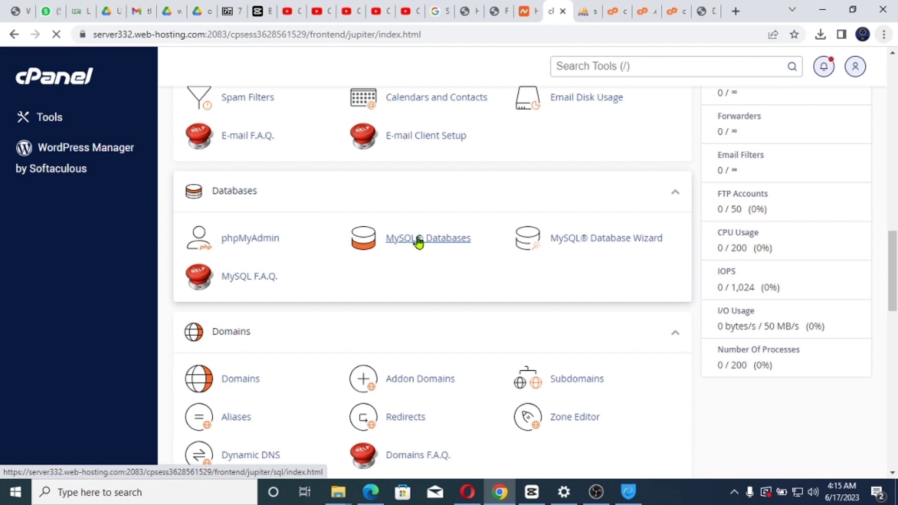
left_click(646, 12)
left_click(556, 12)
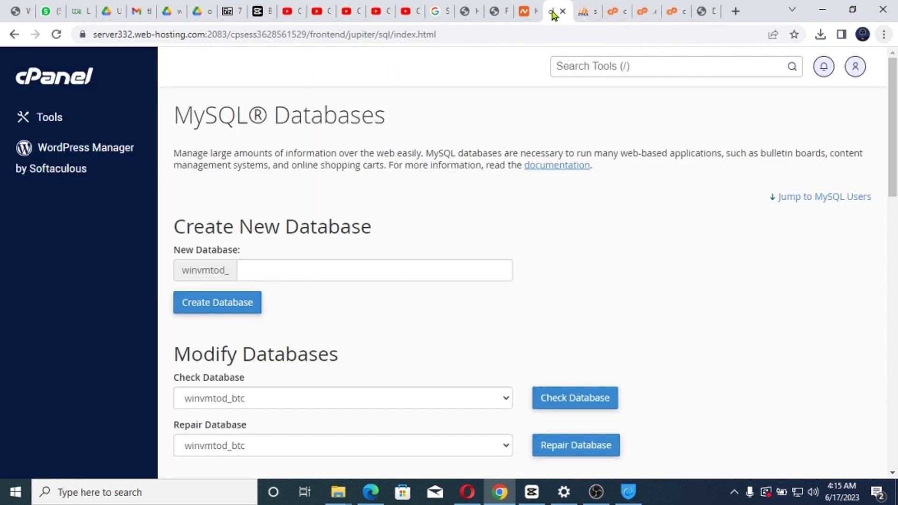
Copy the database user name winvmtod_btc and go to the .env editor.
scroll(258, 287, "down", 2)
scroll(259, 288, "down", 5)
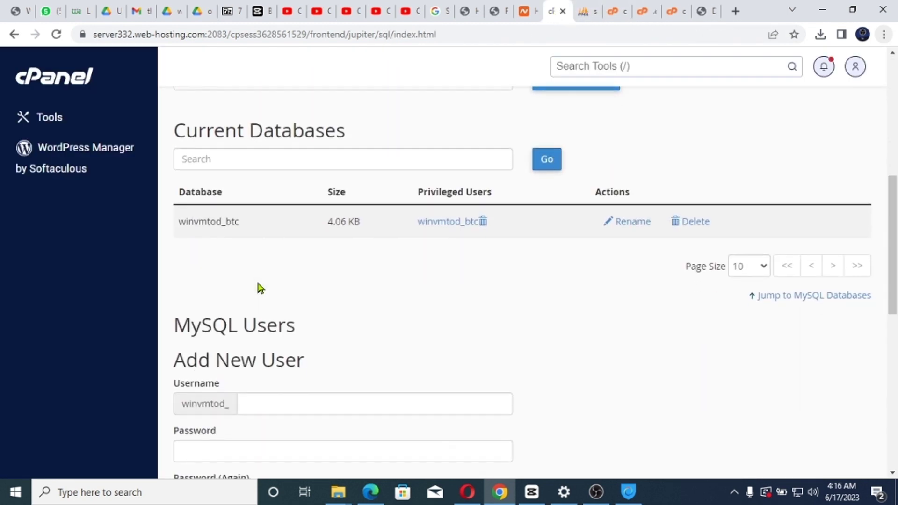
double_click(211, 220)
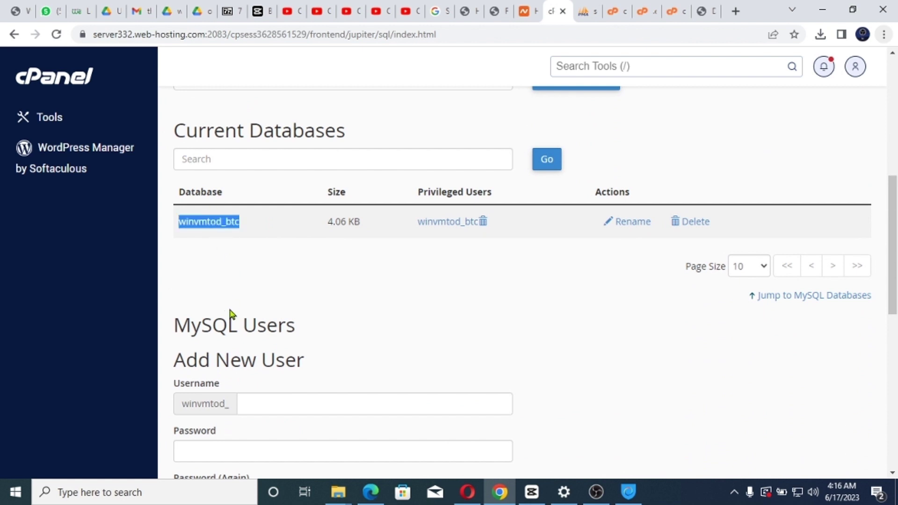
scroll(313, 318, "down", 8)
scroll(313, 319, "down", 1)
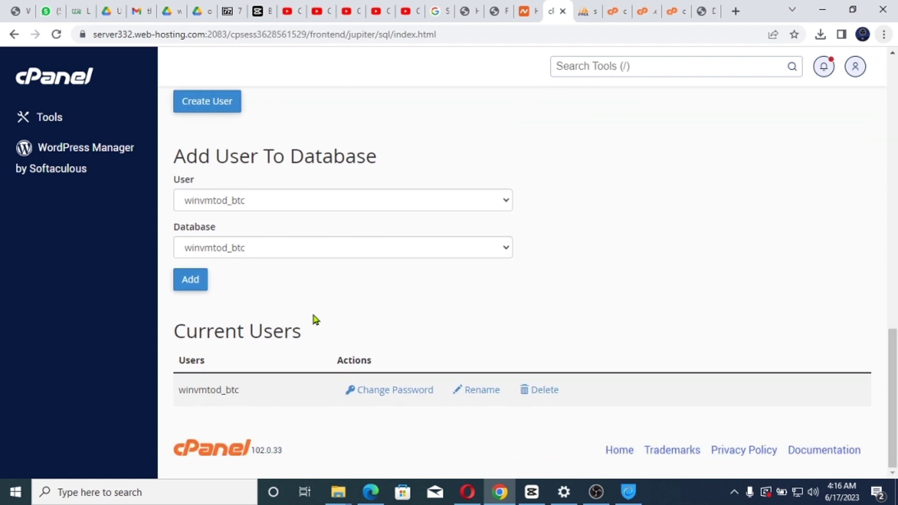
double_click(208, 389)
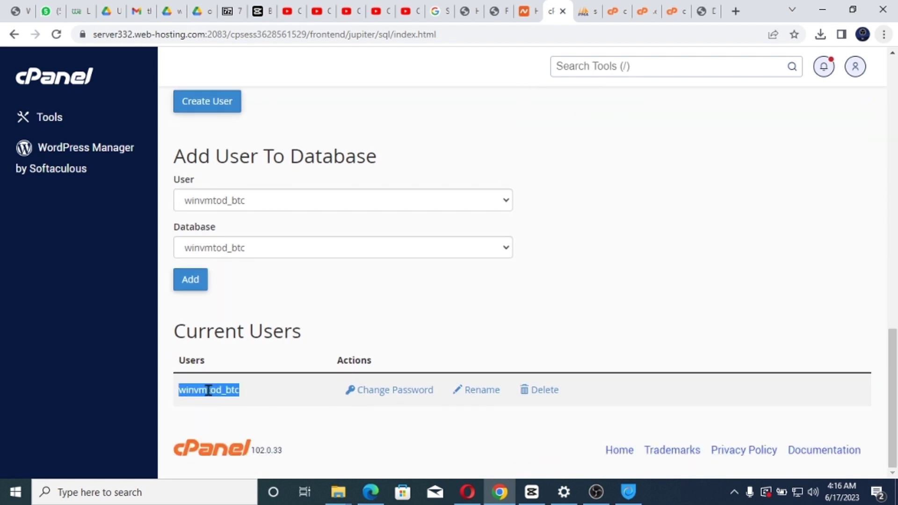
right_click(208, 391)
left_click(269, 295)
left_click(644, 16)
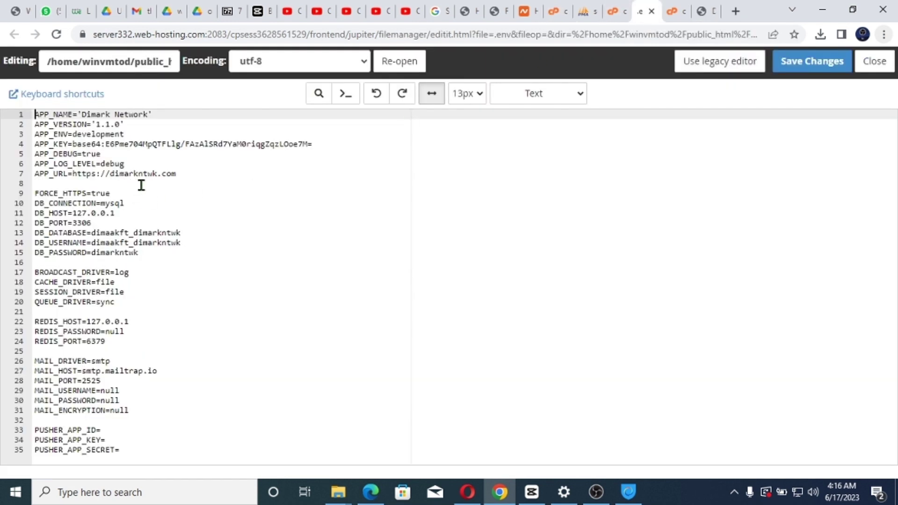
Set DB_DATABASE and DB_USERNAME in .env to winvmtod_btc.
left_click(610, 10)
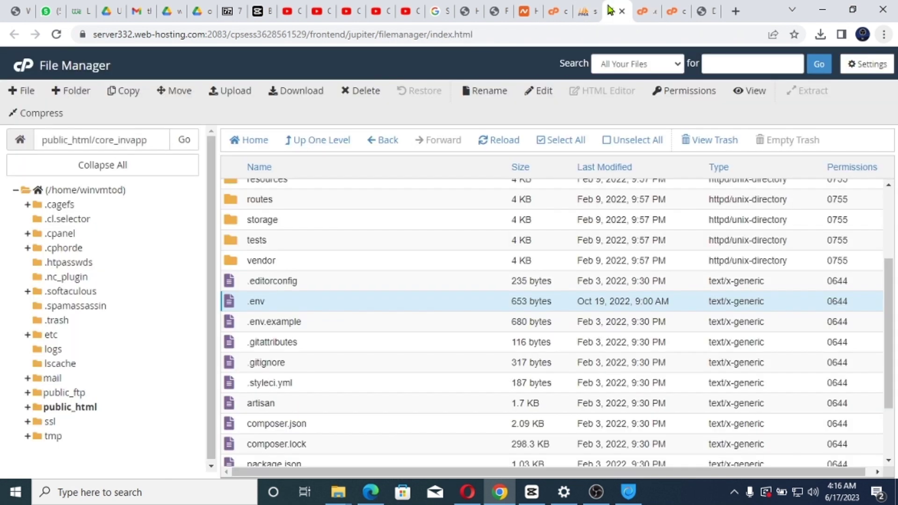
left_click(653, 17)
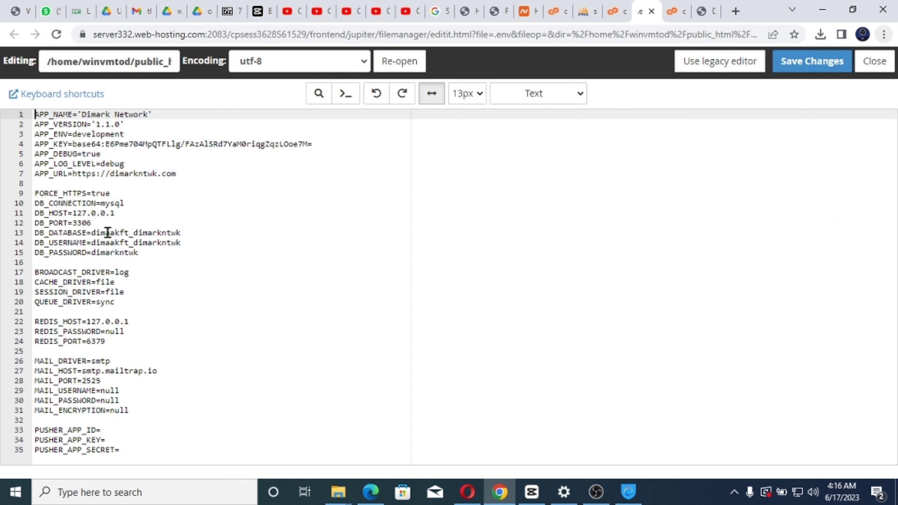
left_click_drag(92, 233, 184, 232)
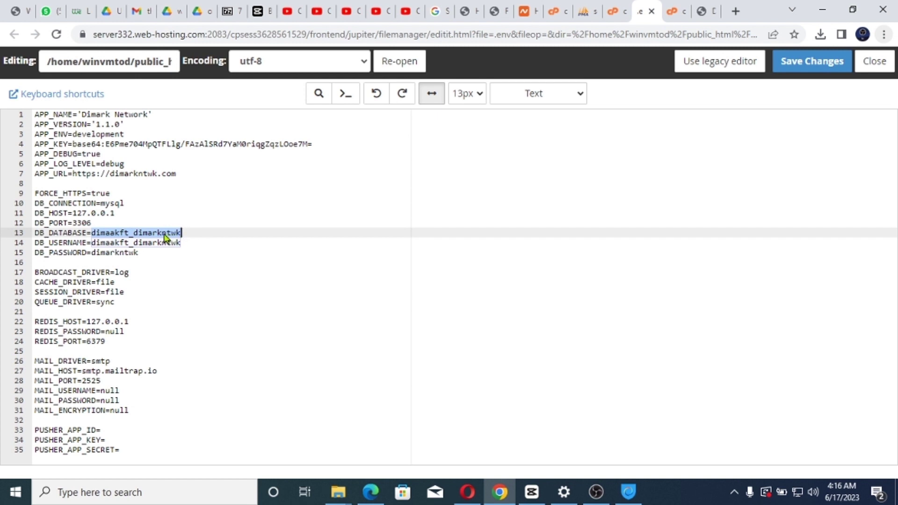
key("ctrl+v")
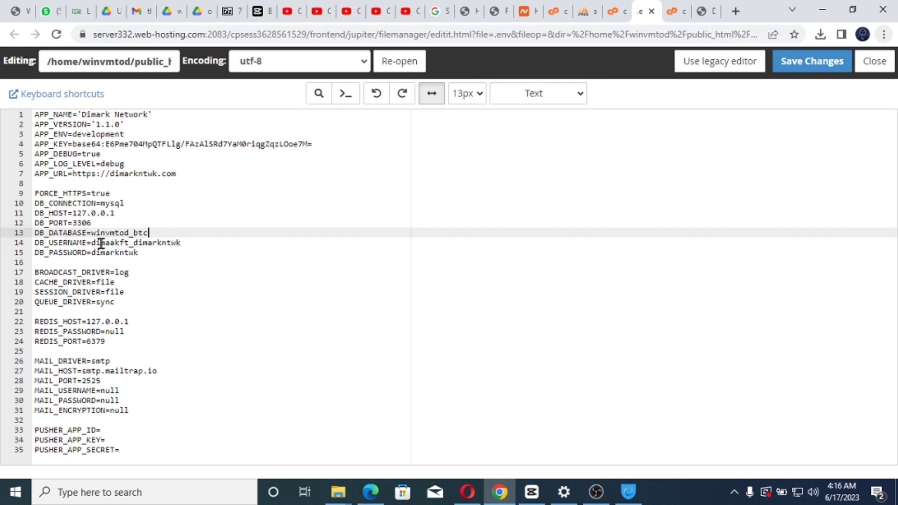
left_click_drag(92, 244, 182, 244)
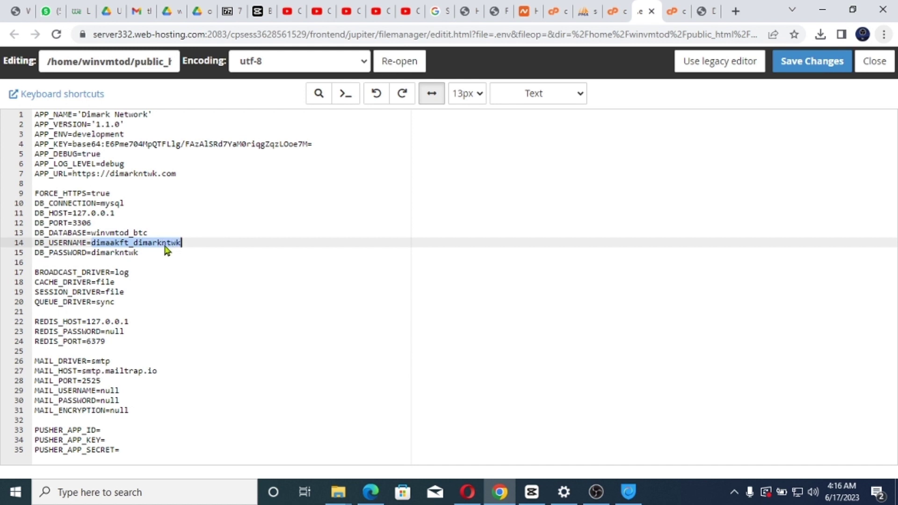
key("ctrl+v")
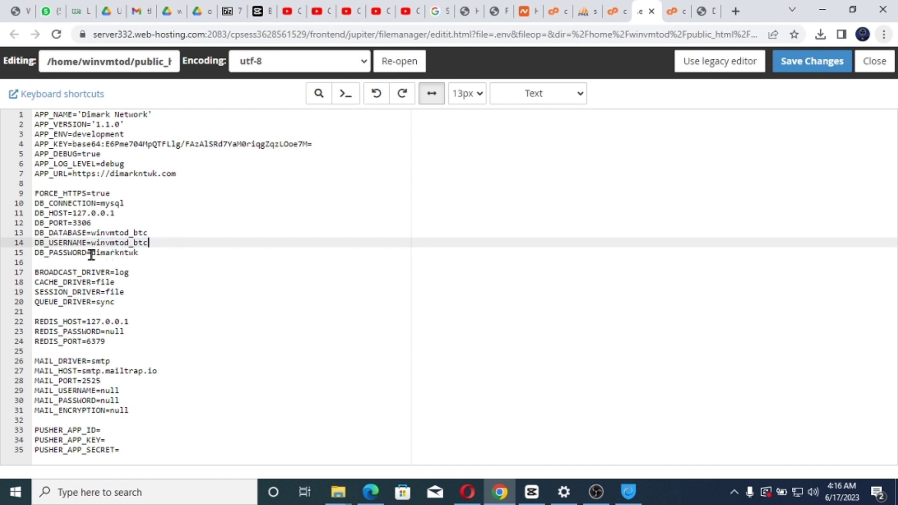
Replace the DB_PASSWORD value with the copied credential, redoing the incomplete paste.
left_click_drag(94, 255, 141, 254)
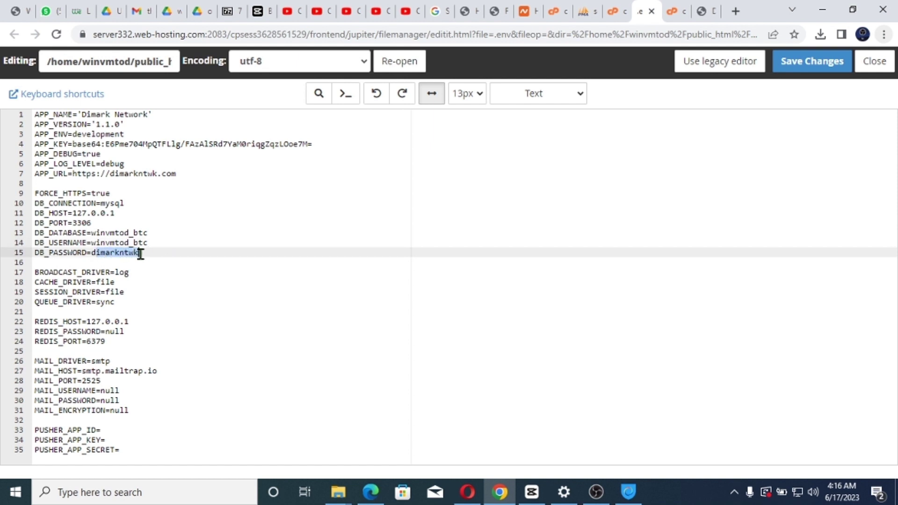
key("ctrl+v")
key("ctrl+z")
left_click(121, 257)
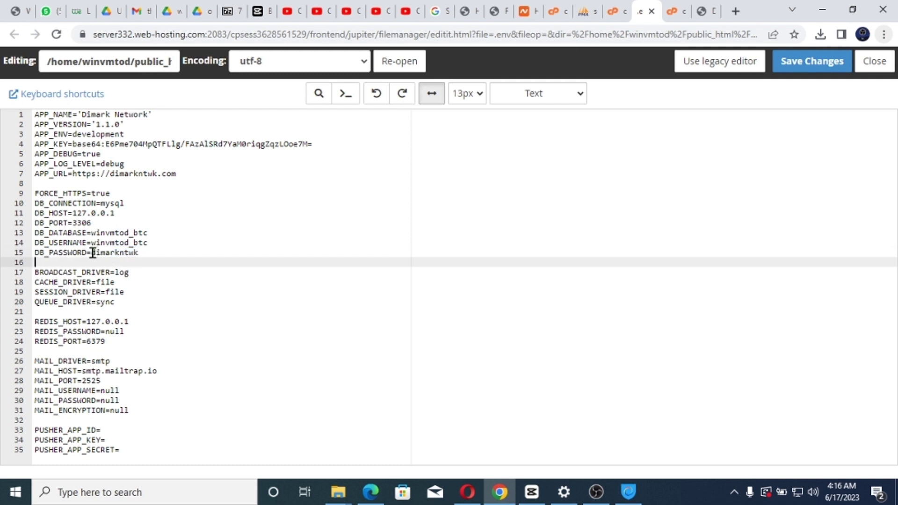
left_click_drag(93, 252, 141, 252)
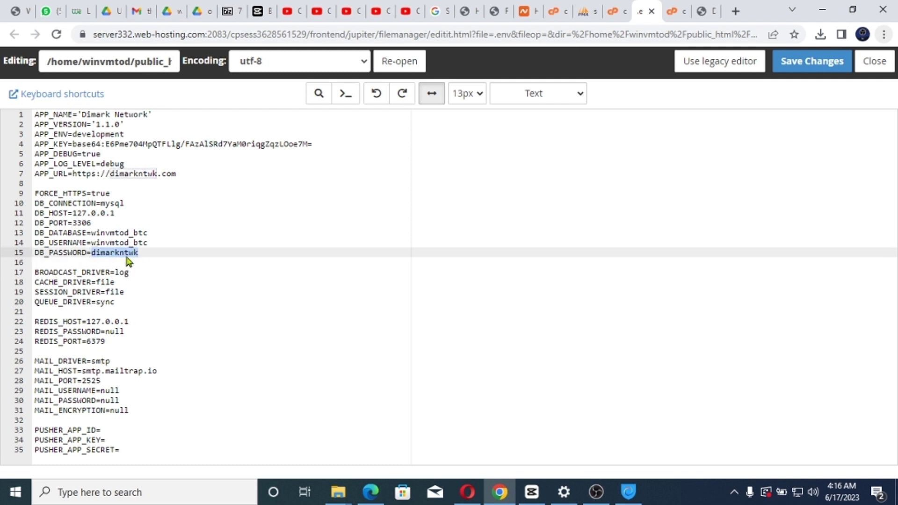
key("ctrl+v")
double_click(138, 174)
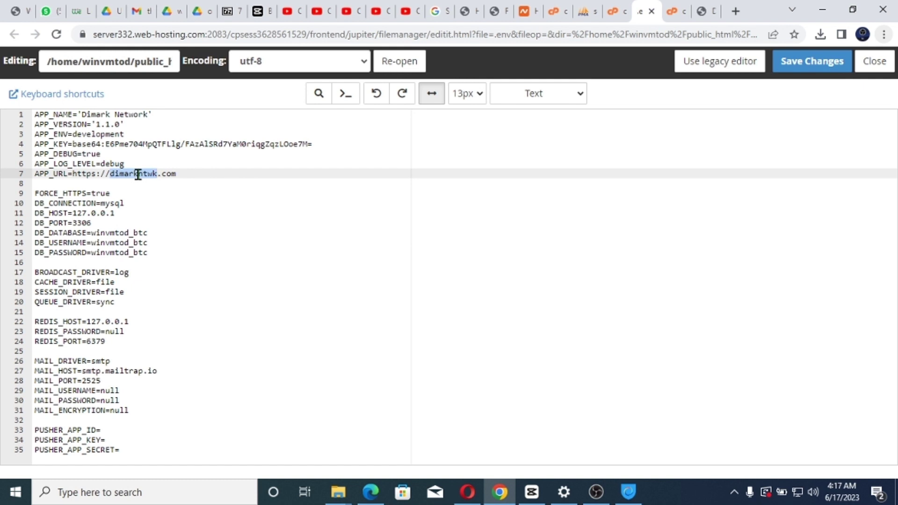
Copy the hosting domain from Namecheap's subscriptions page into the .env APP_URL.
left_click(525, 12)
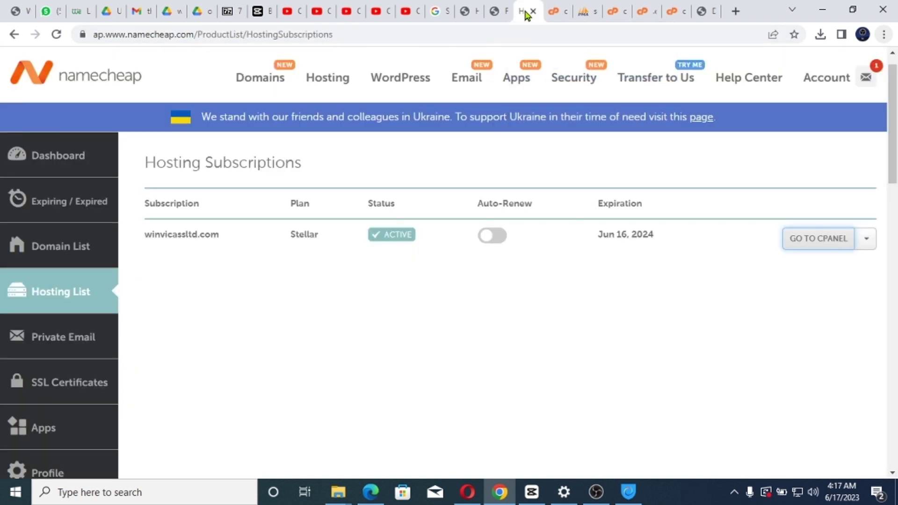
double_click(175, 234)
right_click(175, 234)
left_click(208, 243)
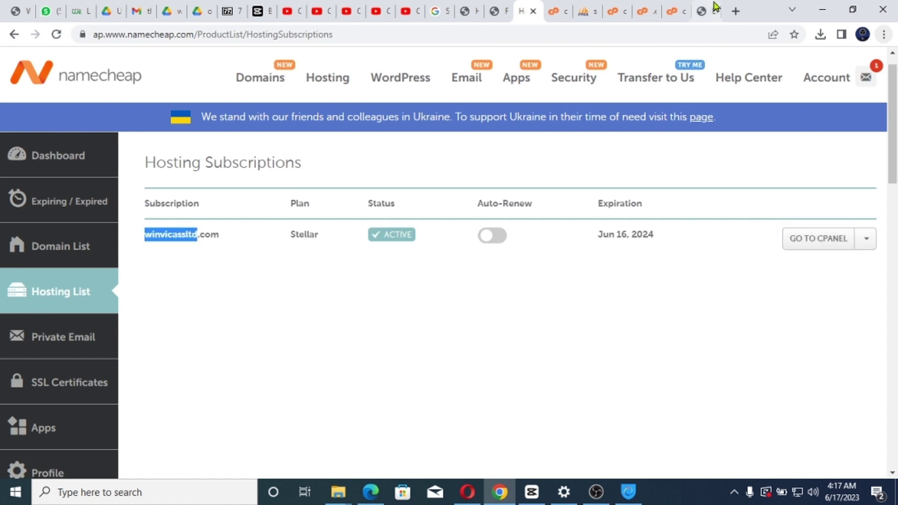
left_click(674, 12)
left_click(648, 13)
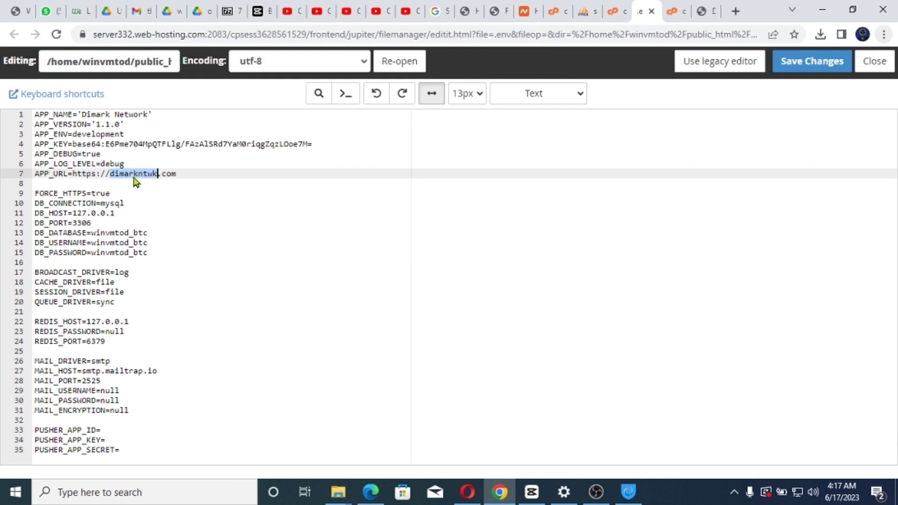
key("ctrl+v")
Set APP_NAME to 'Winvic Associates Limited' and save the .env file.
left_click_drag(151, 114, 82, 115)
left_click(126, 115)
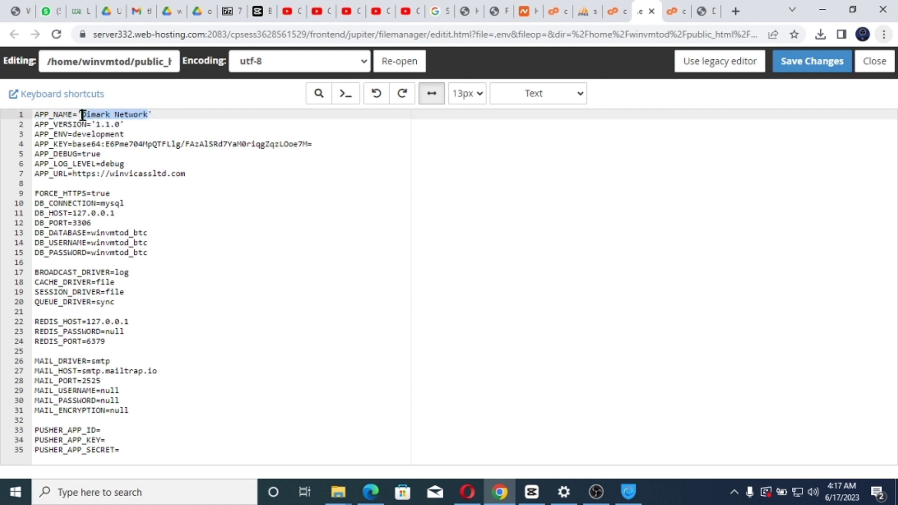
type("Winvic Associates")
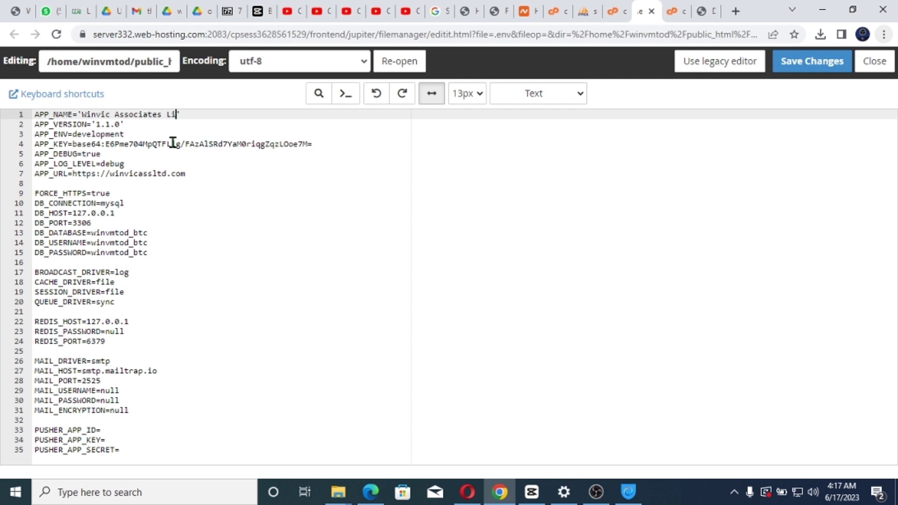
type("mited")
left_click(796, 67)
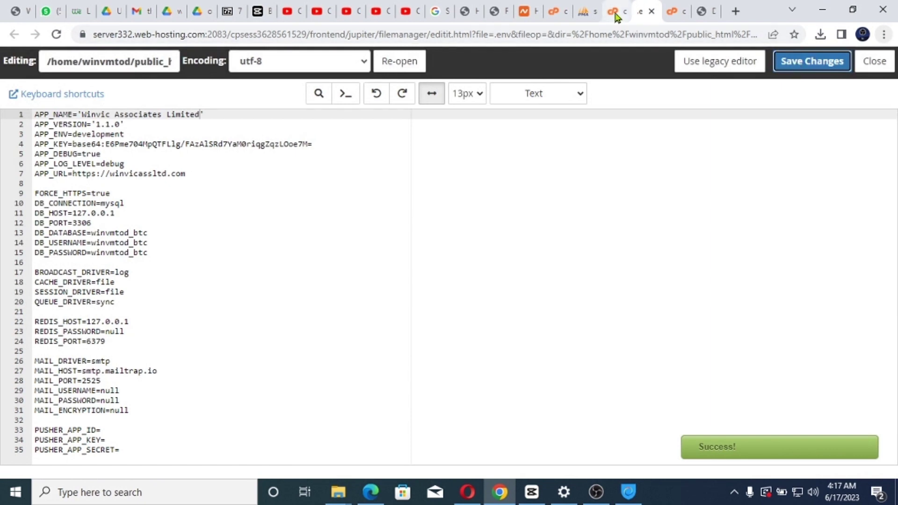
left_click(616, 17)
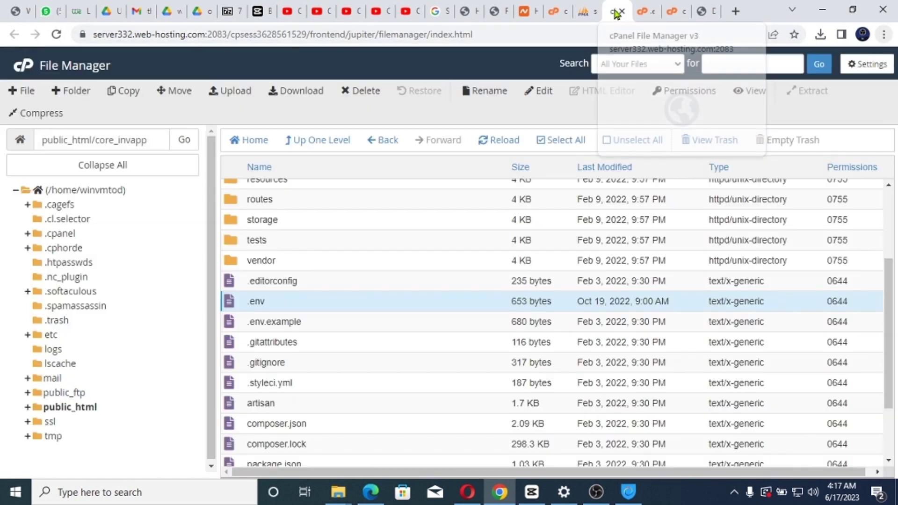
Return from the MySQL users page to the cPanel Tools home page.
left_click(546, 15)
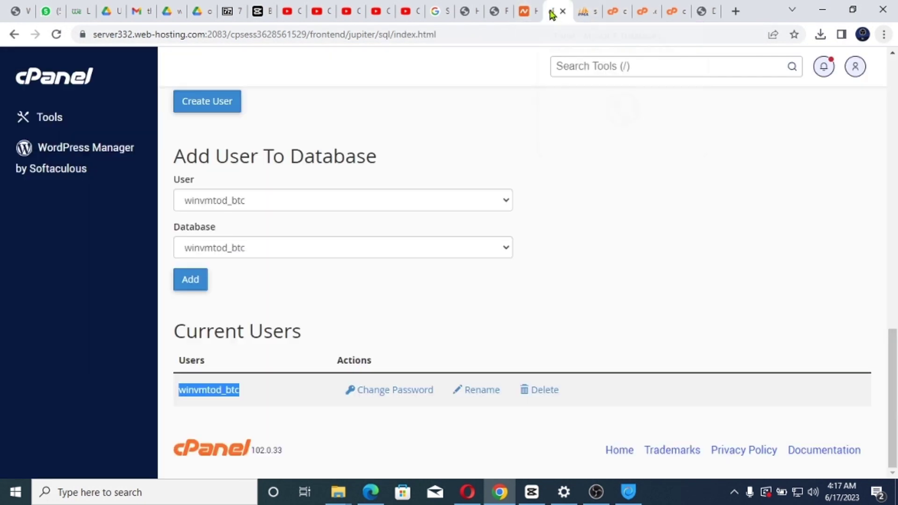
left_click(615, 16)
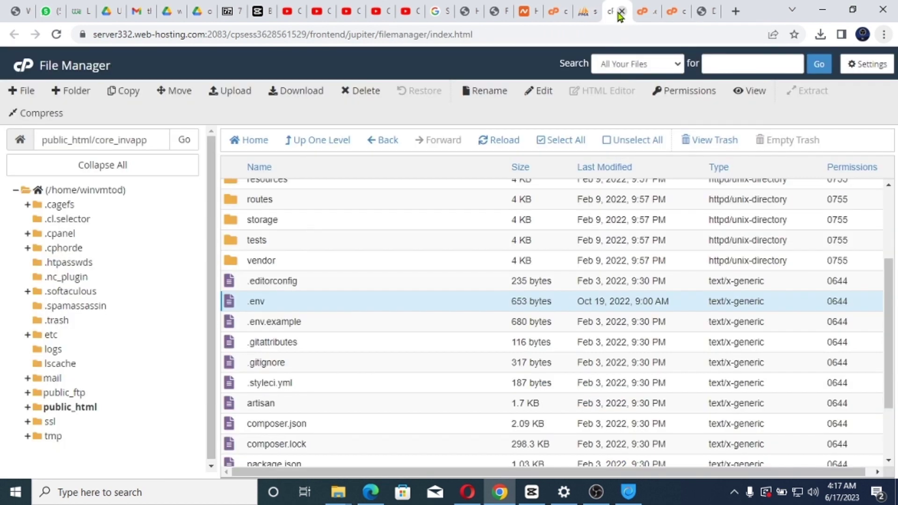
left_click(555, 15)
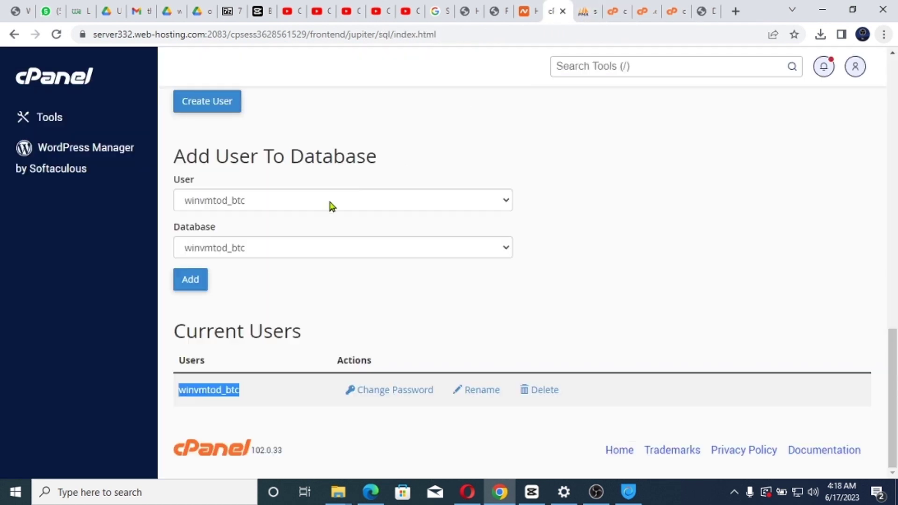
scroll(331, 206, "up", 3)
scroll(330, 206, "up", 10)
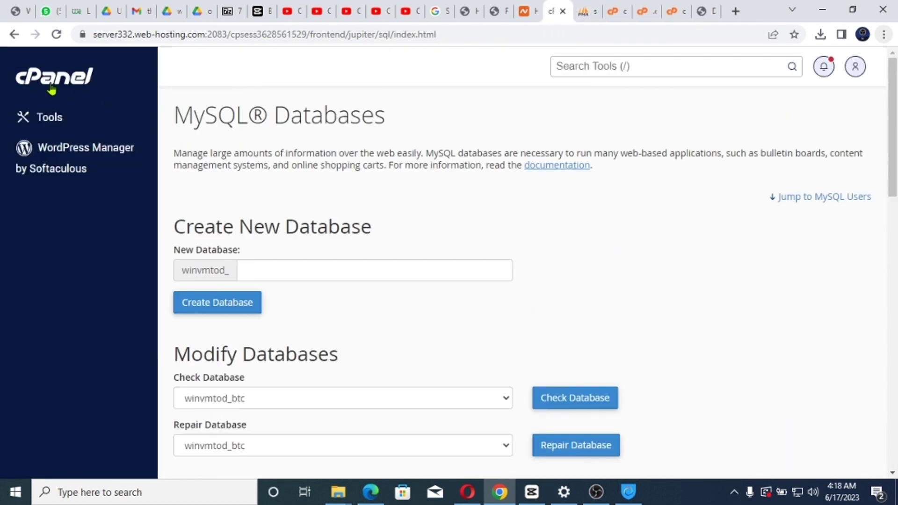
left_click(50, 81)
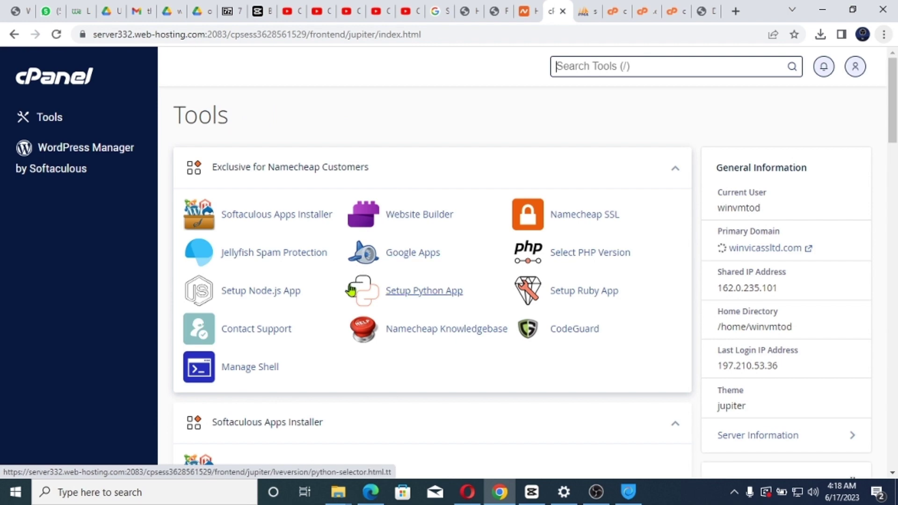
scroll(372, 295, "down", 3)
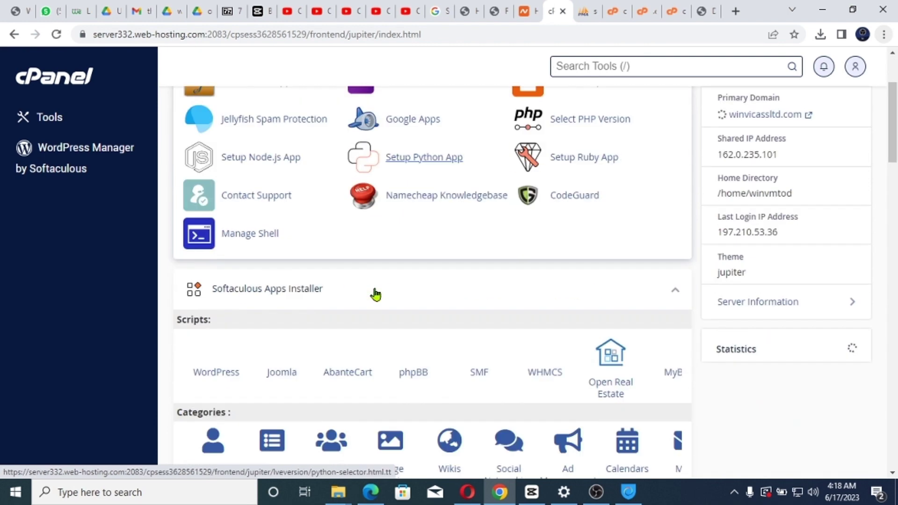
scroll(369, 292, "up", 3)
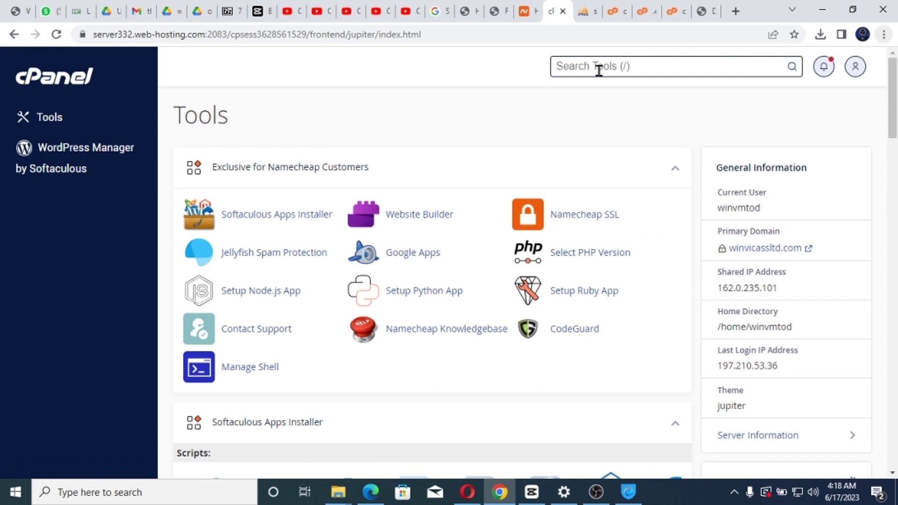
Search the tools for 'php', then browse the list to locate Select PHP Version.
type("php")
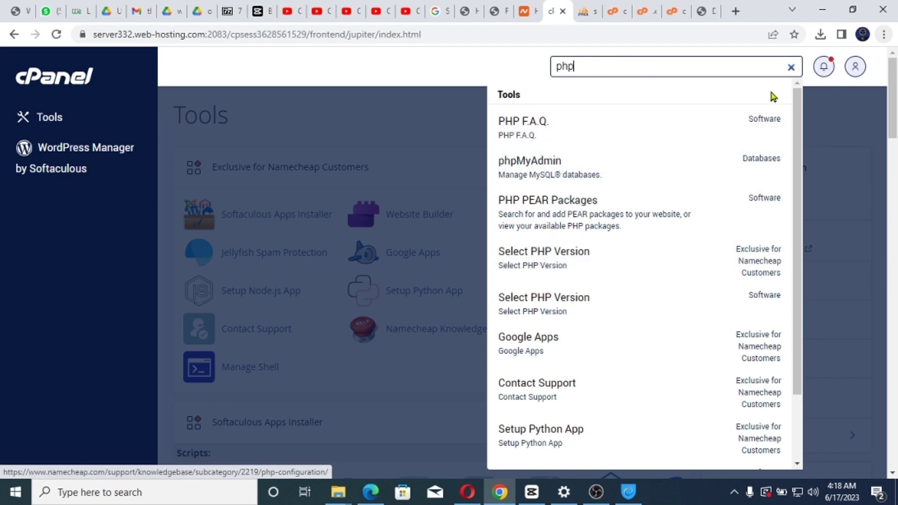
left_click(791, 69)
scroll(472, 260, "down", 15)
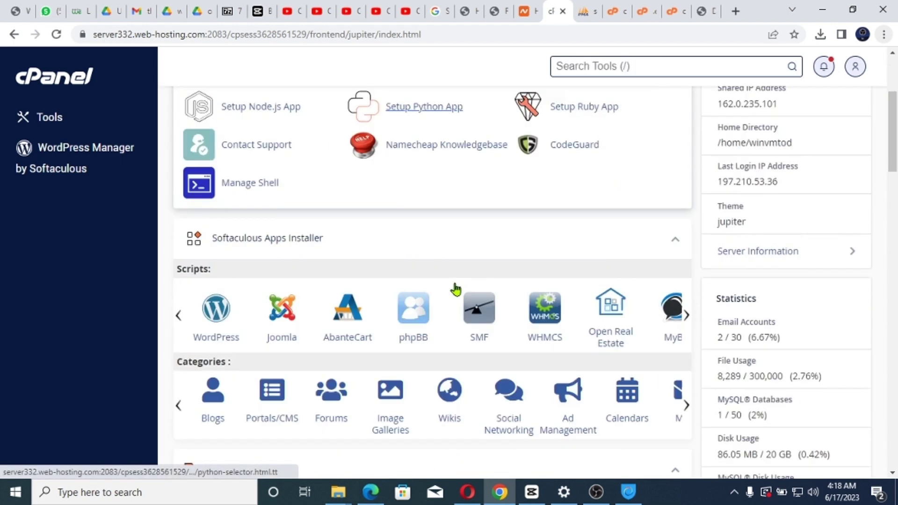
scroll(456, 290, "down", 8)
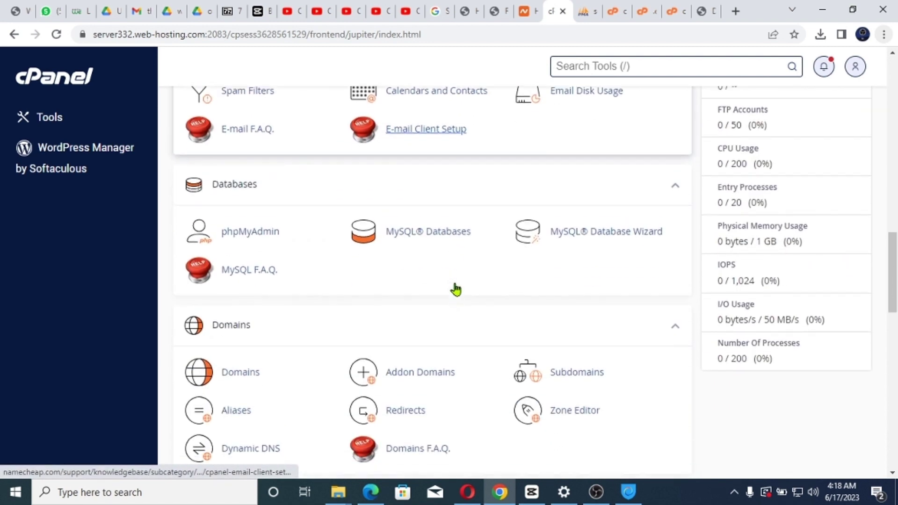
scroll(457, 289, "down", 14)
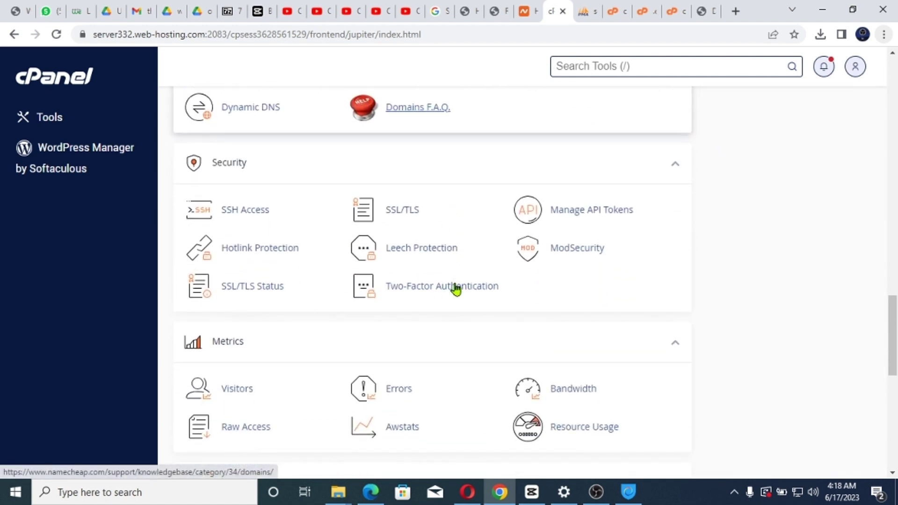
scroll(457, 288, "down", 3)
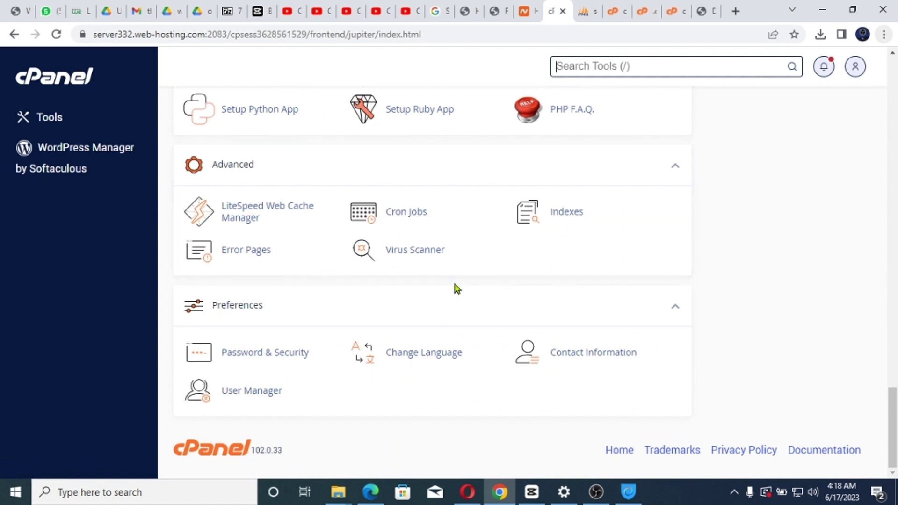
scroll(457, 289, "up", 8)
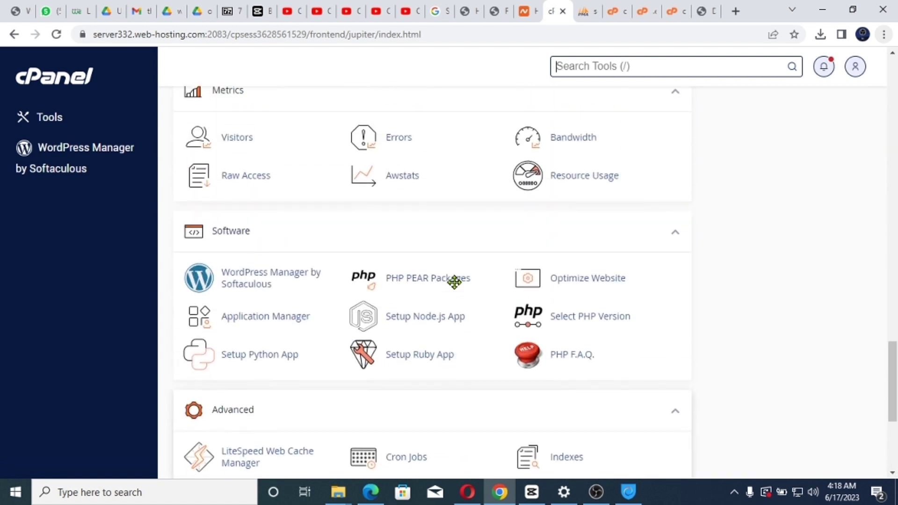
scroll(456, 289, "up", 9)
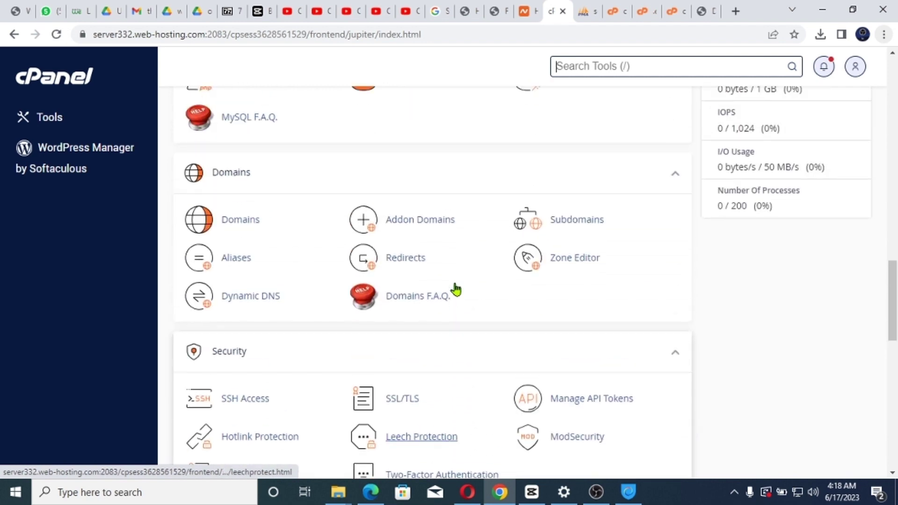
scroll(457, 288, "up", 9)
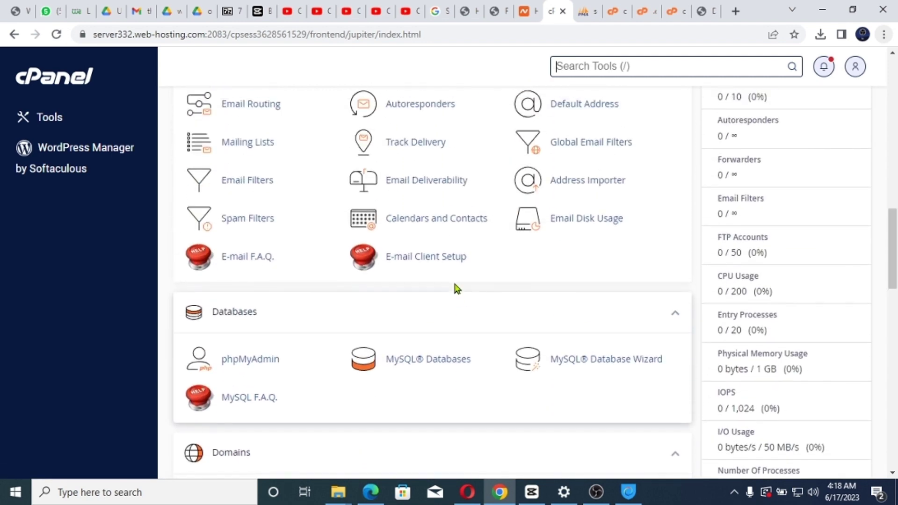
scroll(456, 289, "up", 8)
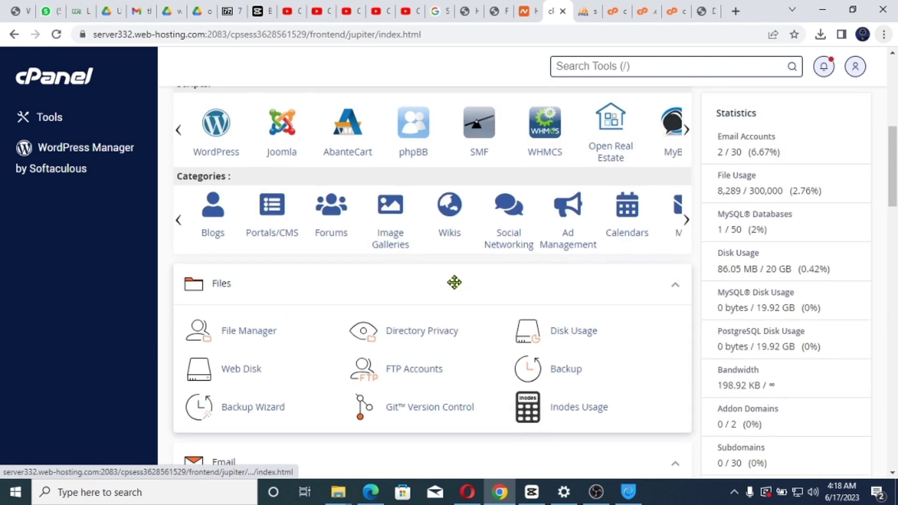
scroll(456, 289, "up", 1)
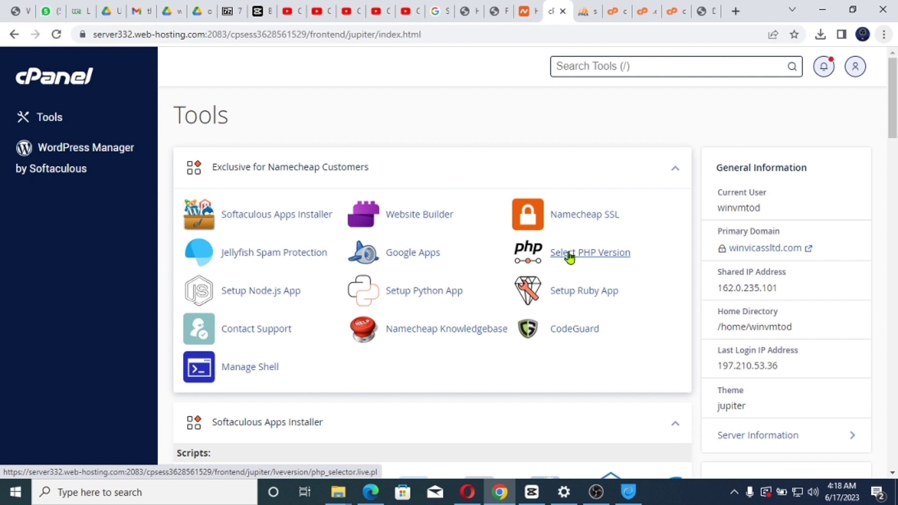
In Select PHP Version, switch the current PHP version from 8.0 to 7.4 and apply.
left_click(570, 258)
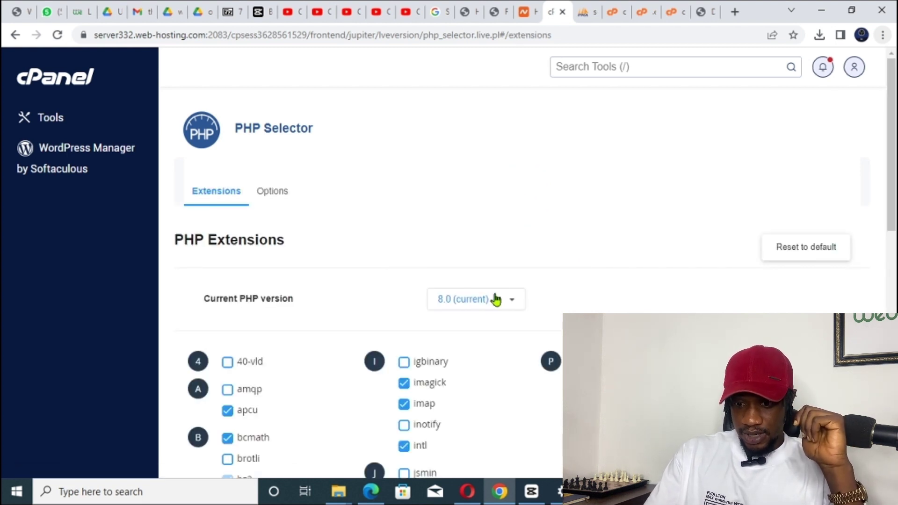
left_click(489, 303)
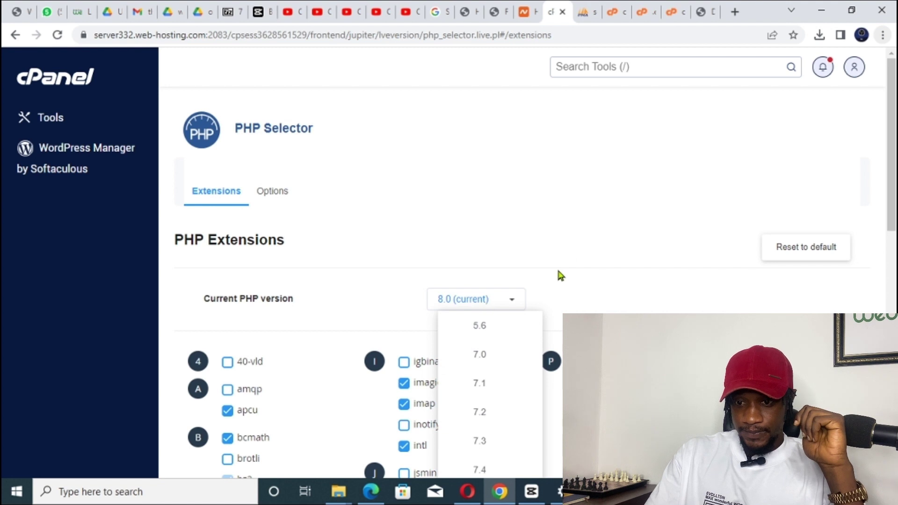
scroll(557, 270, "down", 2)
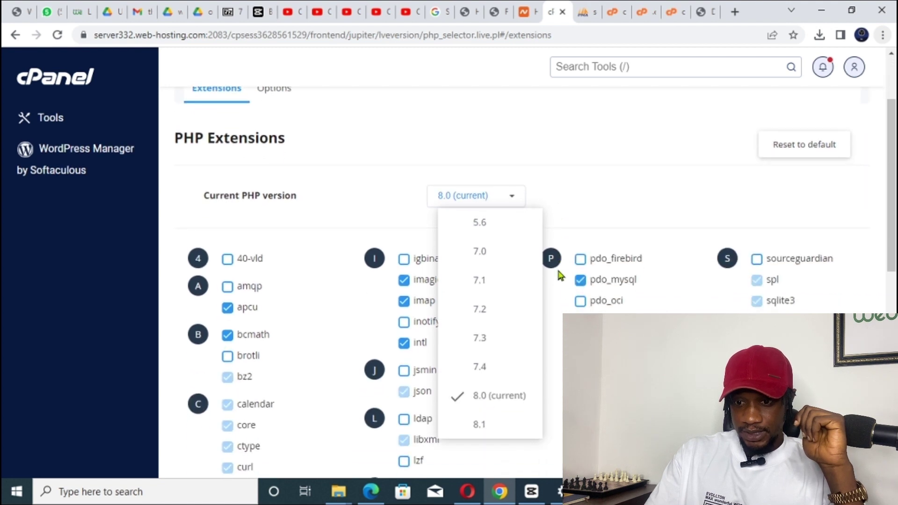
left_click(486, 366)
left_click(520, 196)
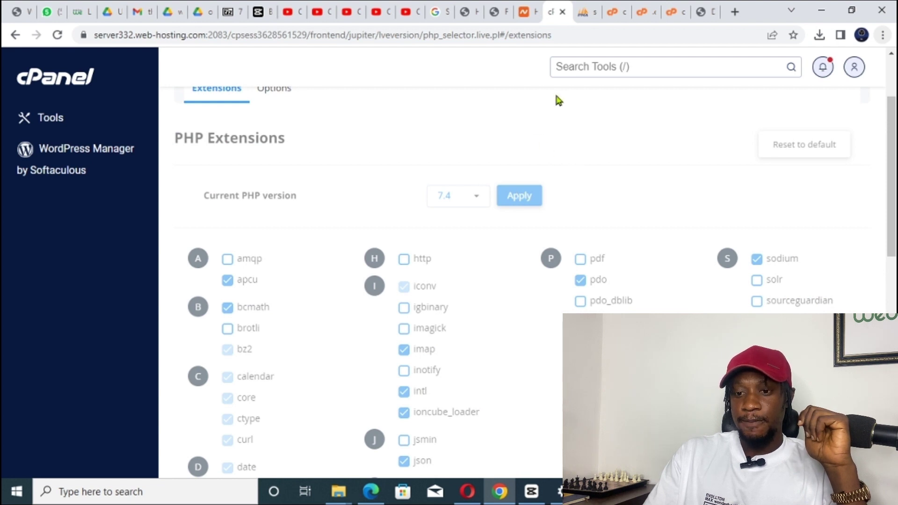
scroll(558, 101, "up", 2)
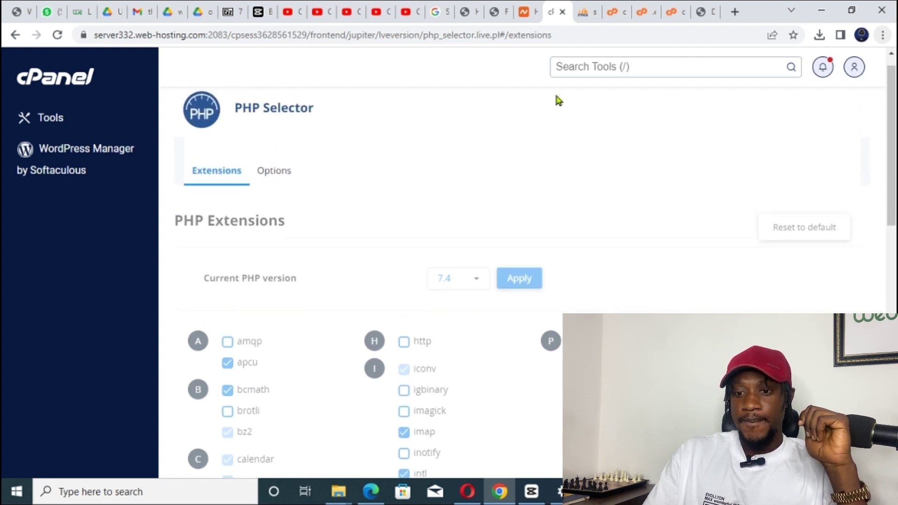
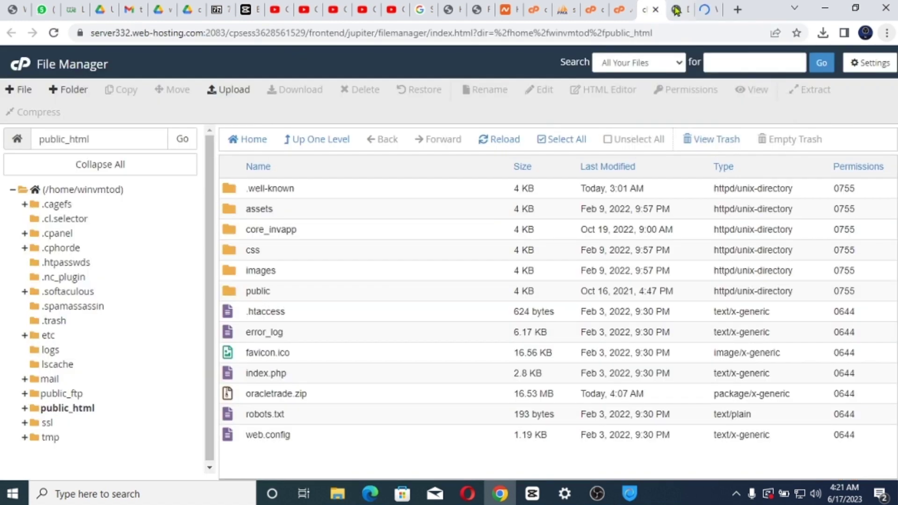
Check the live site on winvicassltd.com, then go back to public_html in File Manager.
left_click(708, 9)
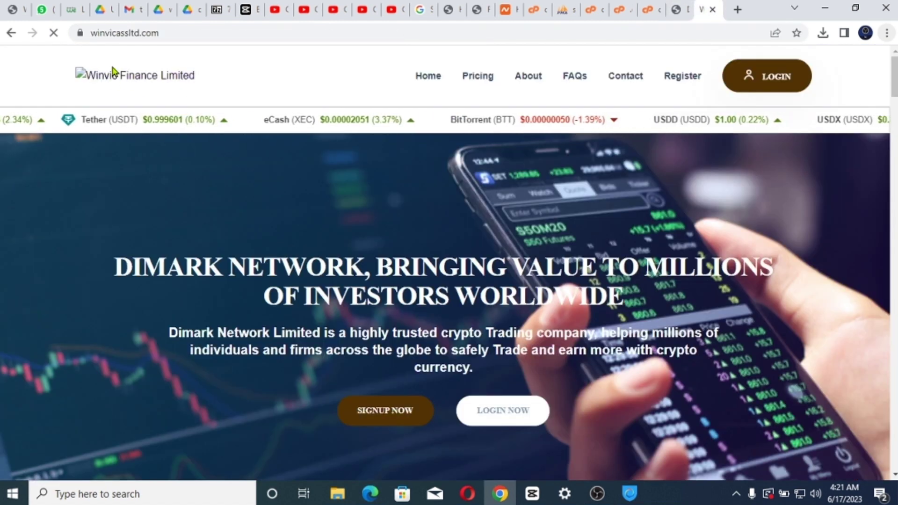
left_click(652, 12)
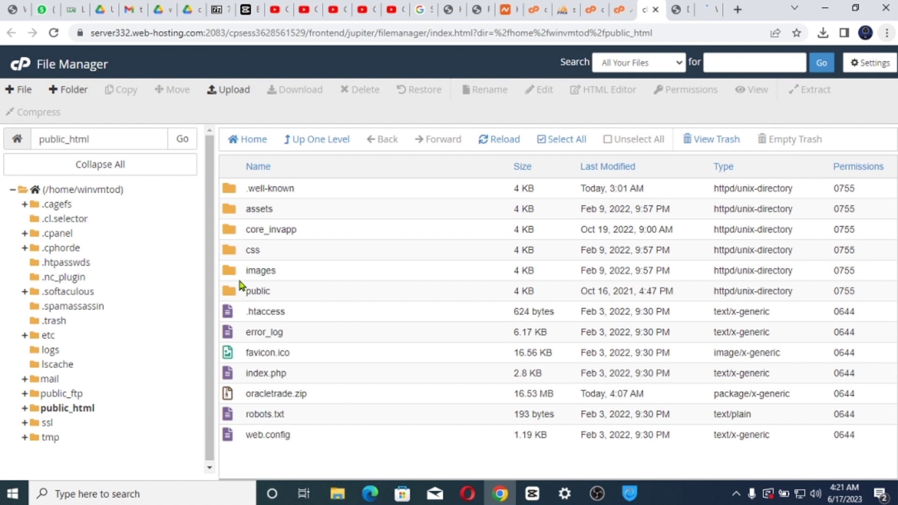
Open the core_invapp and resources folders, checking the live site once in between.
double_click(229, 231)
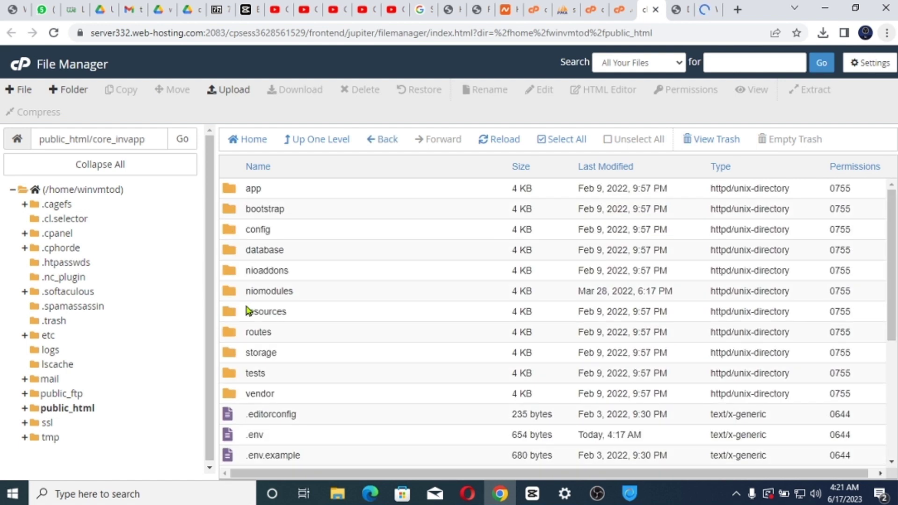
double_click(222, 309)
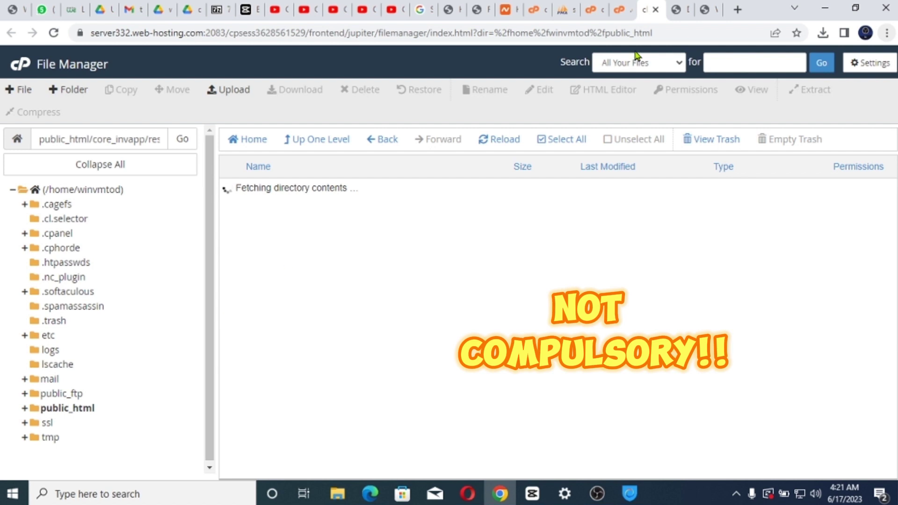
left_click(704, 9)
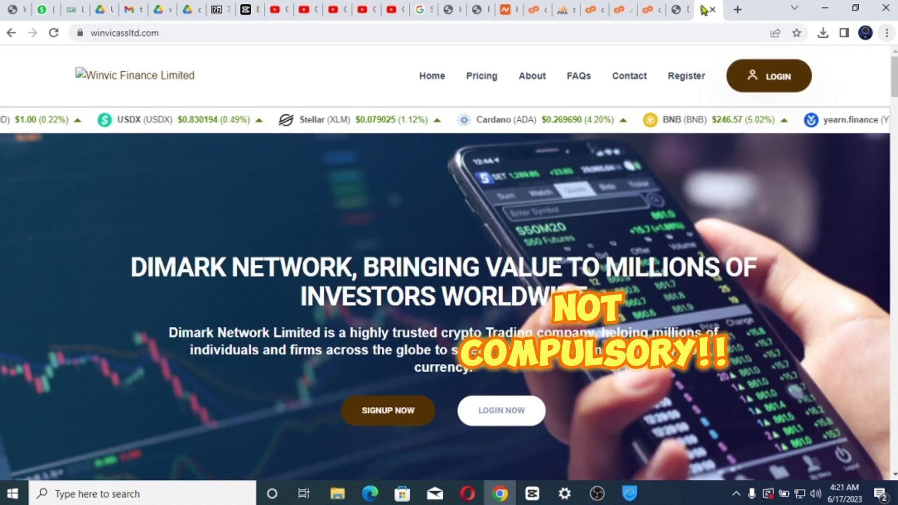
left_click(647, 10)
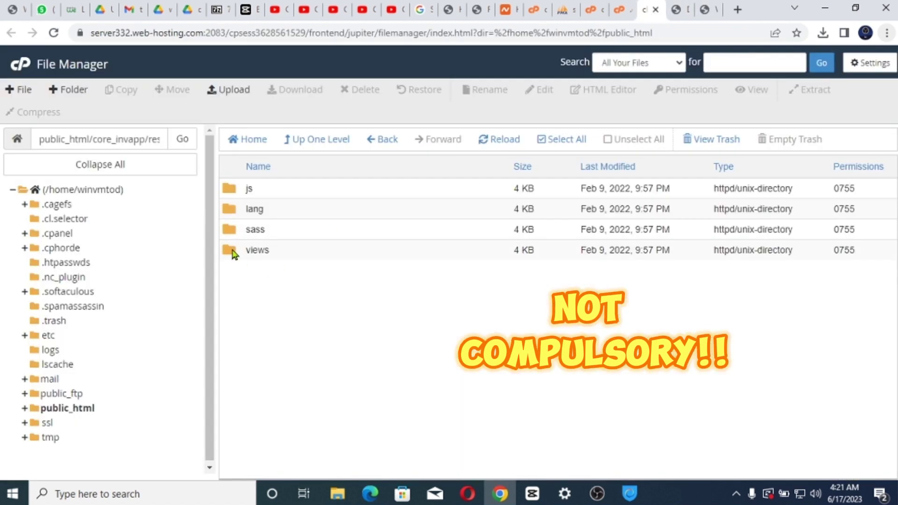
Go into views > frontend > layouts and bring up the actions for master.blade.php.
double_click(232, 252)
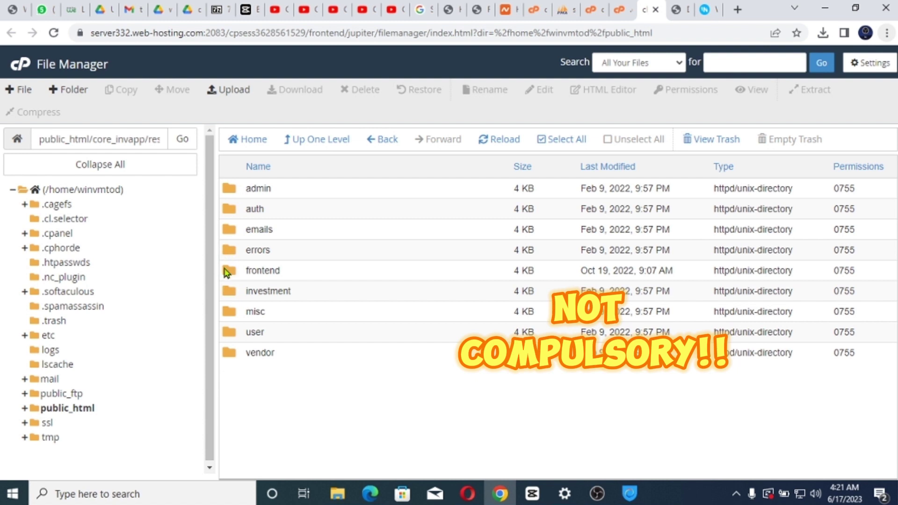
double_click(227, 273)
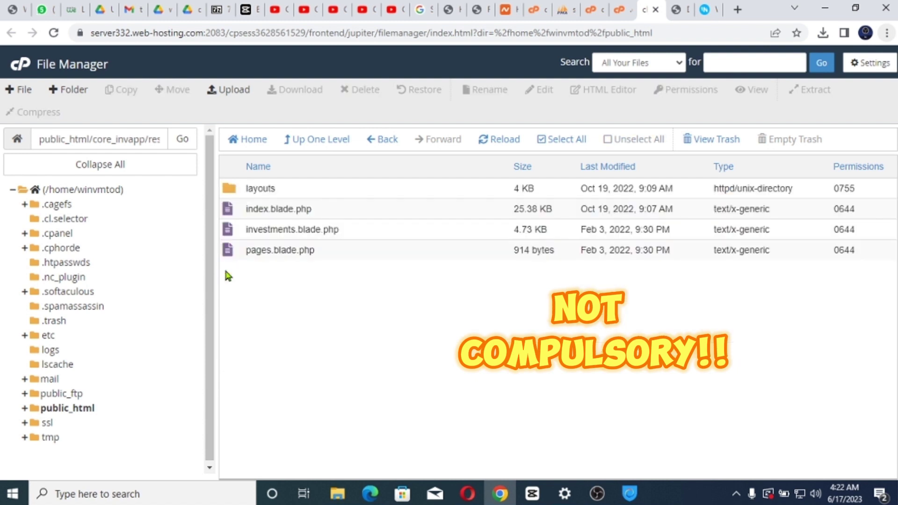
double_click(227, 190)
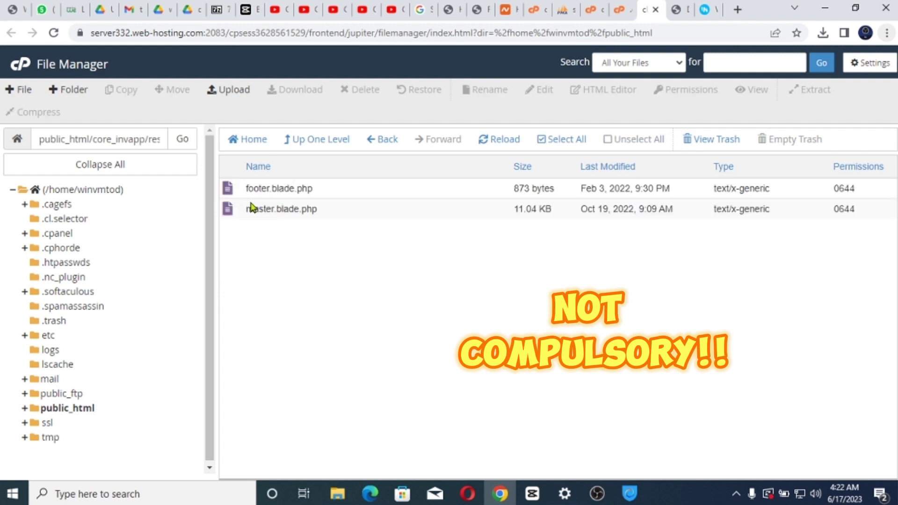
left_click(264, 209)
right_click(269, 213)
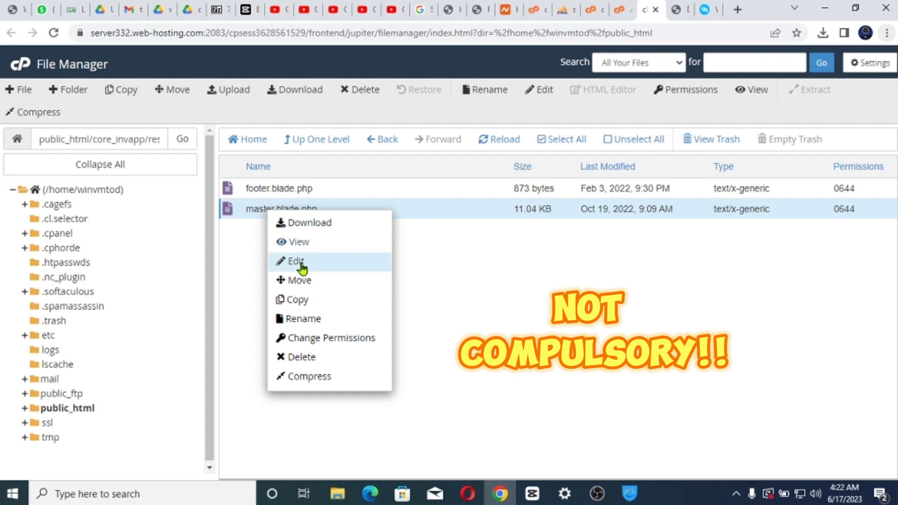
Open master.blade.php in the code editor and search it for '24stock'.
left_click(337, 269)
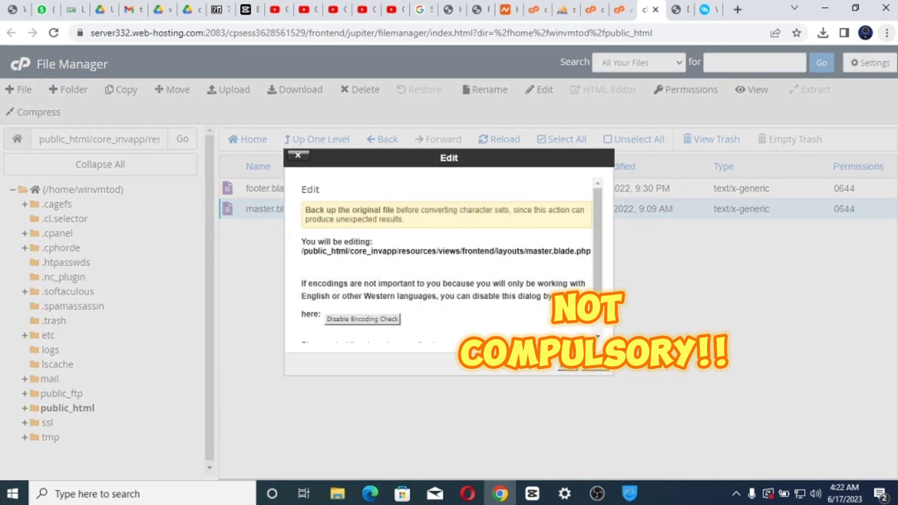
left_click(567, 369)
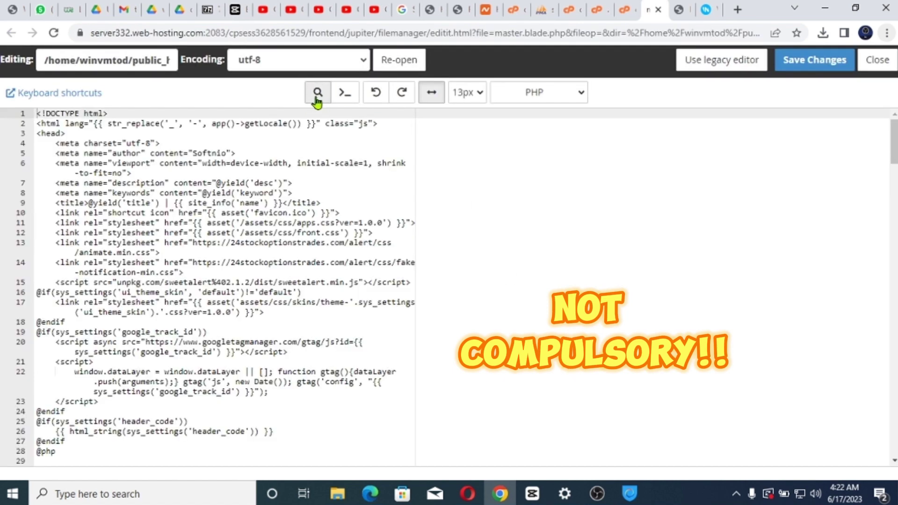
left_click(319, 96)
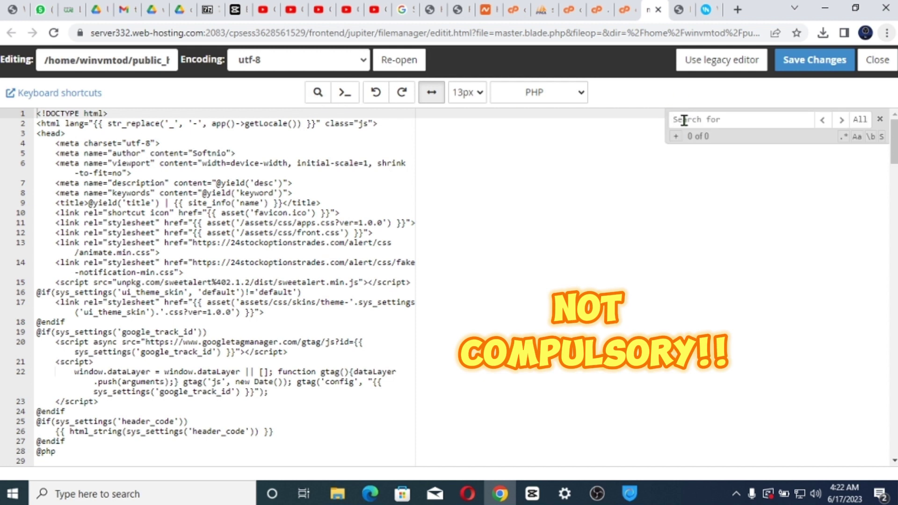
type("2")
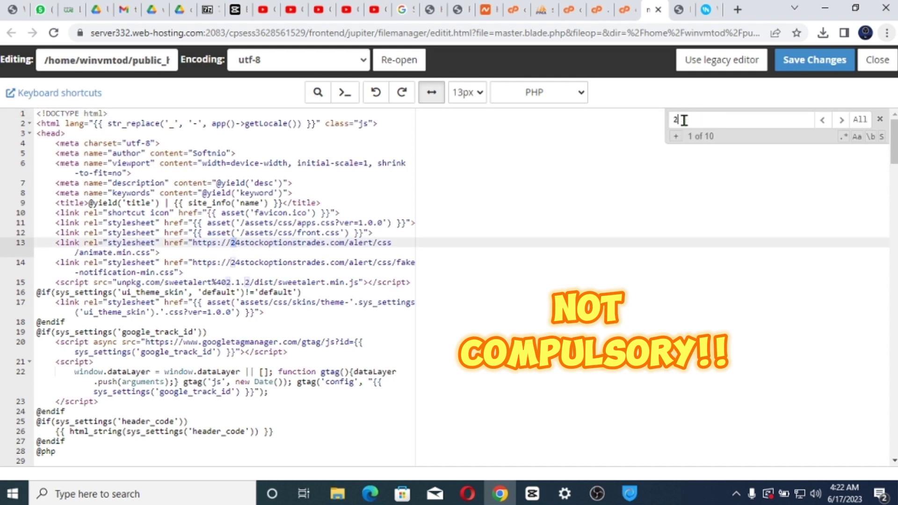
type("4stock")
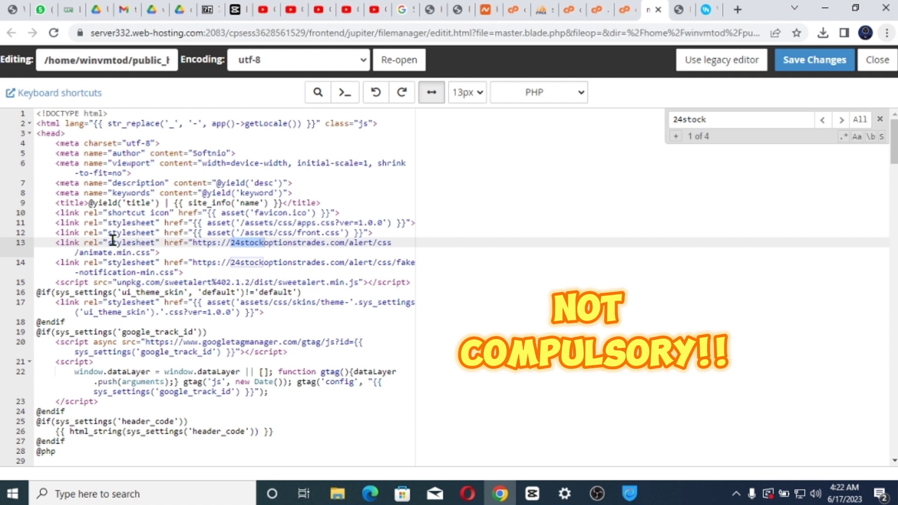
Delete the 24stock animate.min.css and fake-notification stylesheet link lines.
left_click(64, 242)
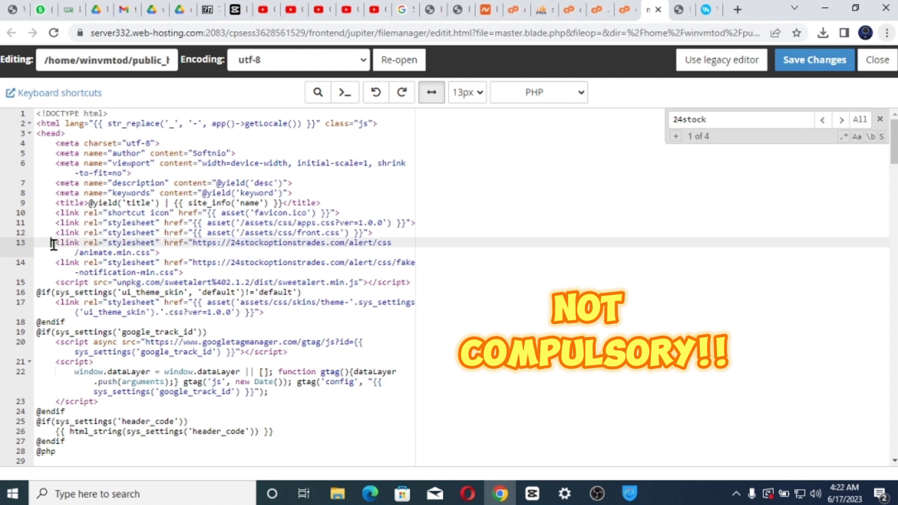
left_click_drag(52, 243, 167, 253)
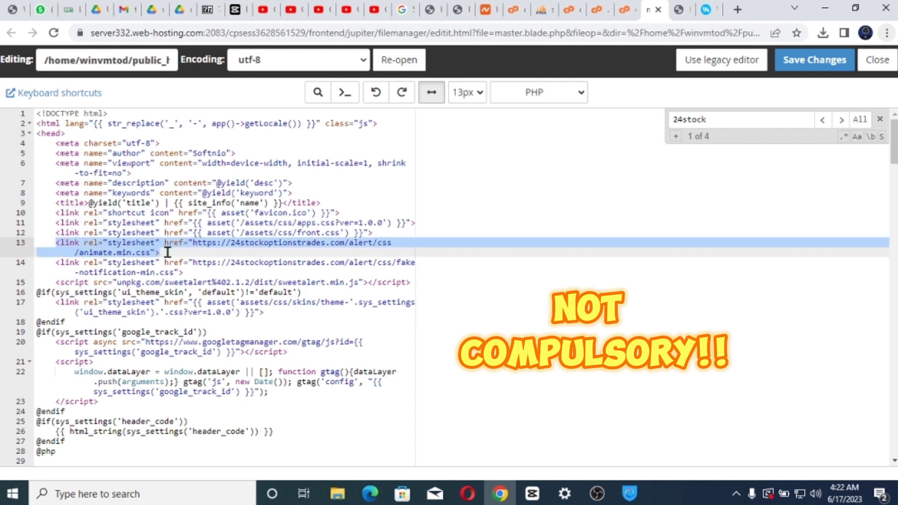
key("BackSpace")
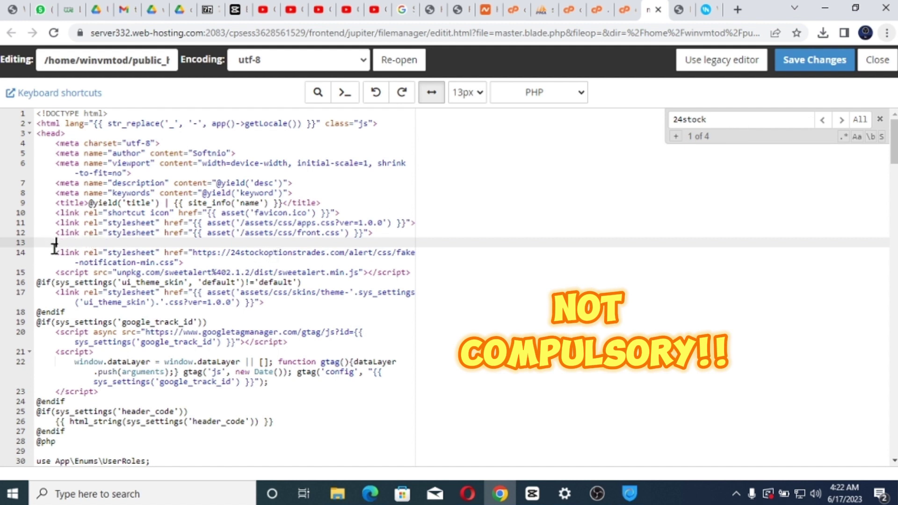
left_click_drag(54, 253, 201, 259)
key("BackSpace")
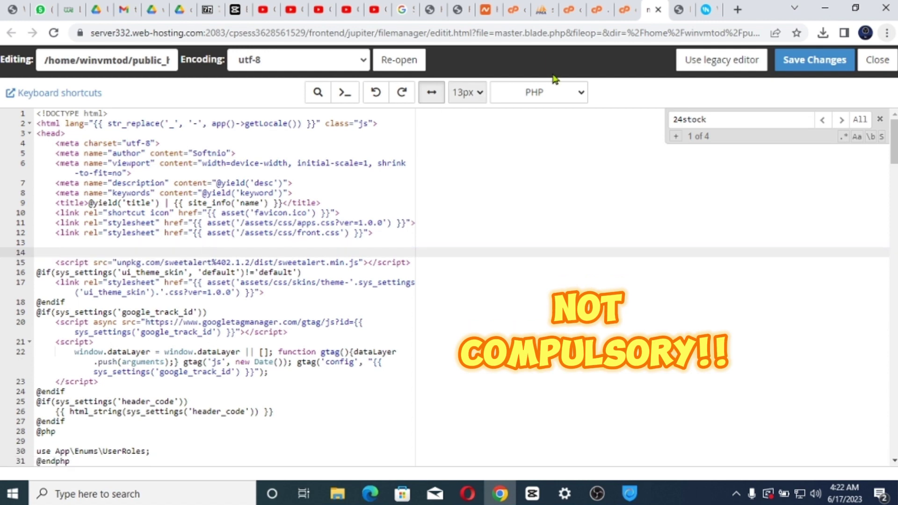
key("Return")
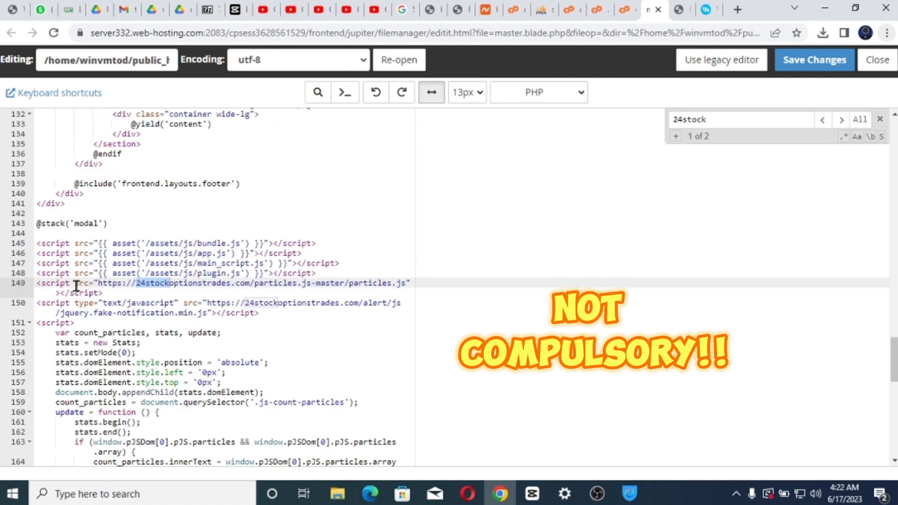
Delete the 24stock particles.js and 24stockoptiontrades script lines, confirm no matches remain, and save.
left_click(51, 283)
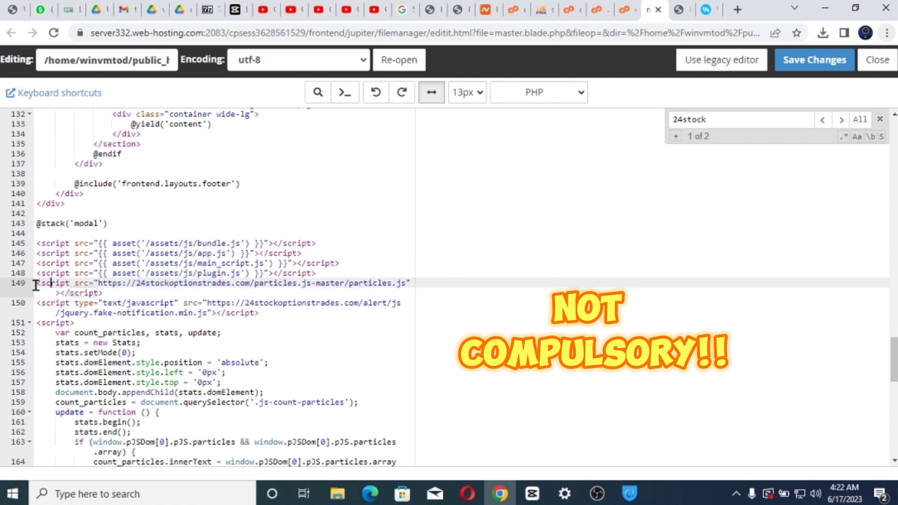
left_click_drag(35, 286, 109, 293)
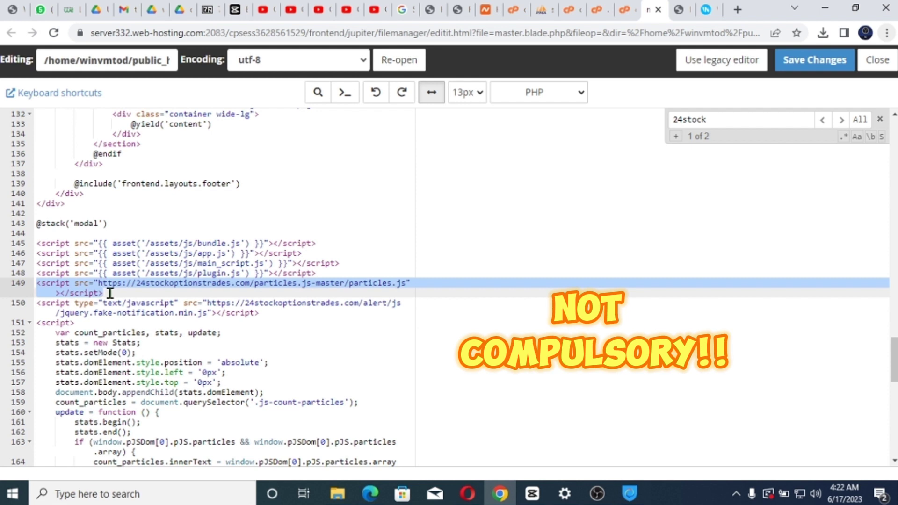
key("BackSpace")
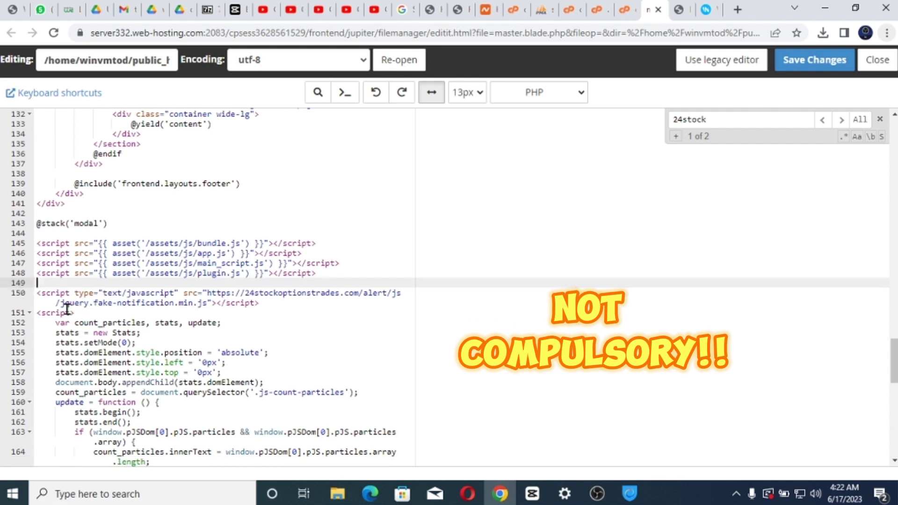
left_click(52, 293)
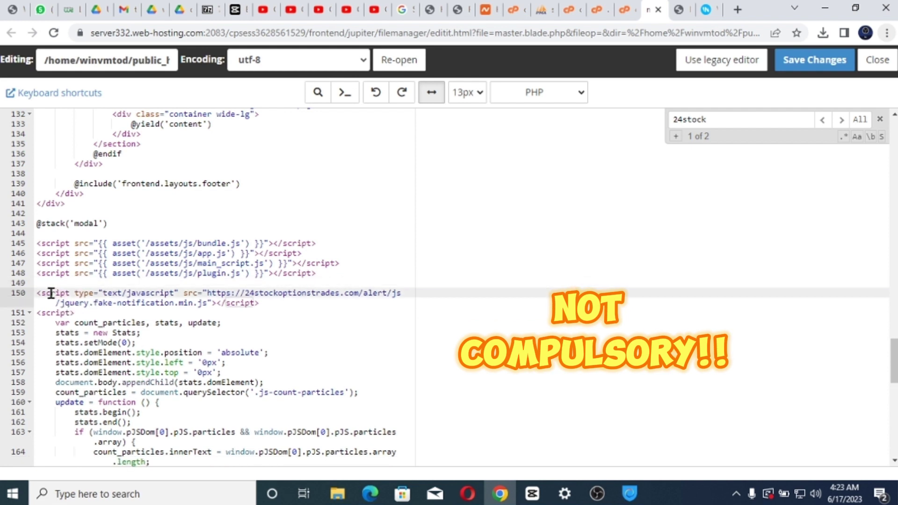
left_click_drag(37, 292, 280, 304)
key("Delete")
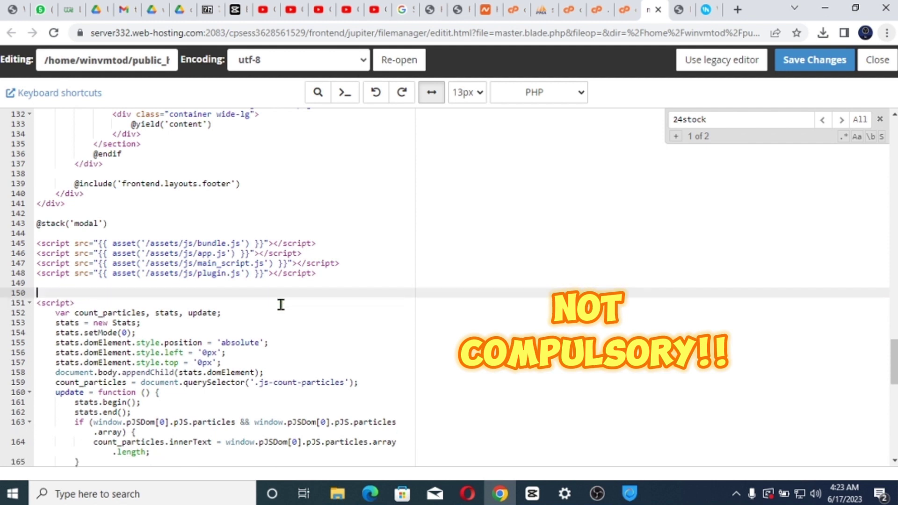
left_click(735, 120)
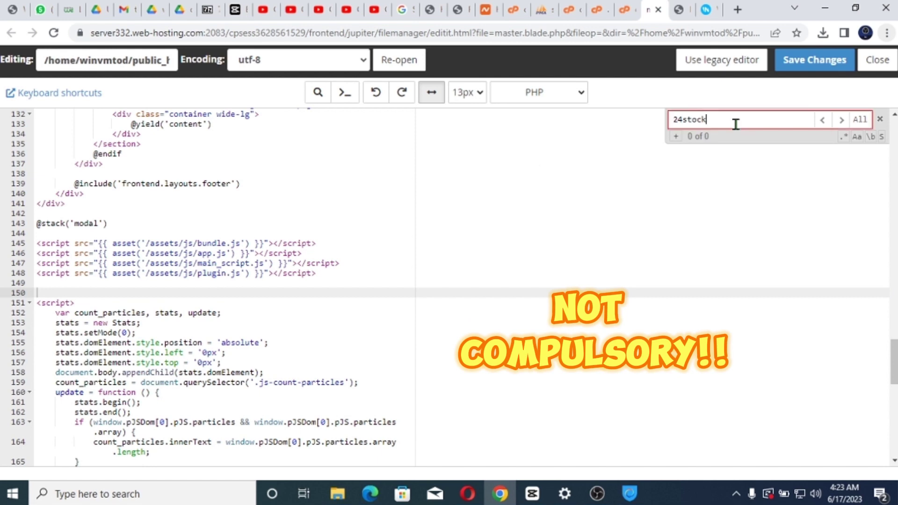
left_click(814, 59)
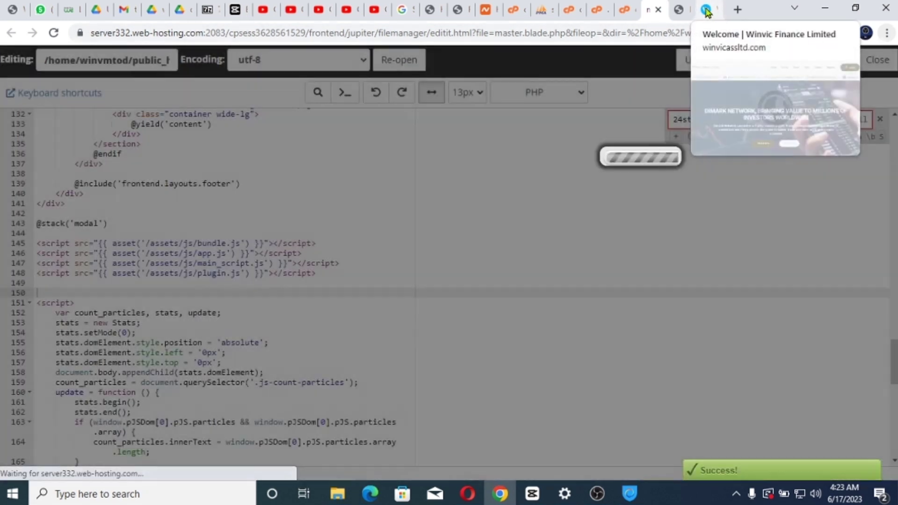
Reload the Winvic Finance homepage on winvicassltd.com to test the script removal.
left_click(707, 10)
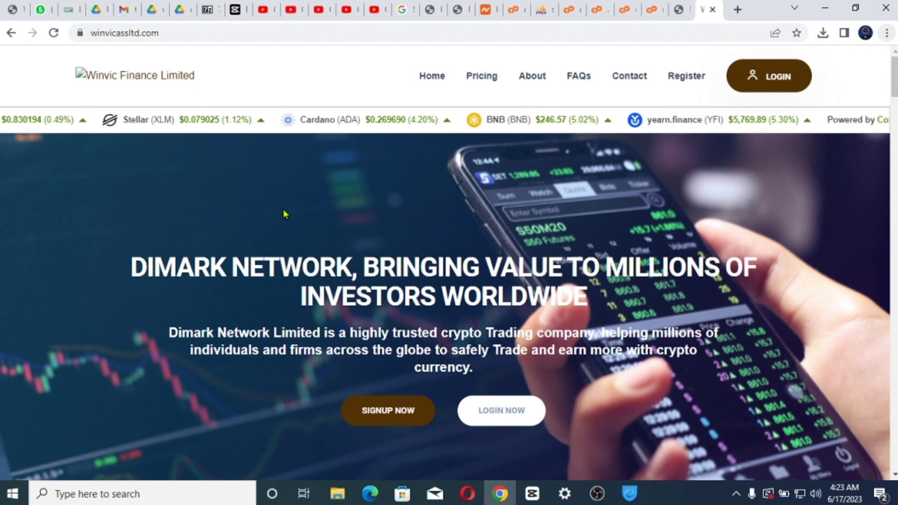
key("F5")
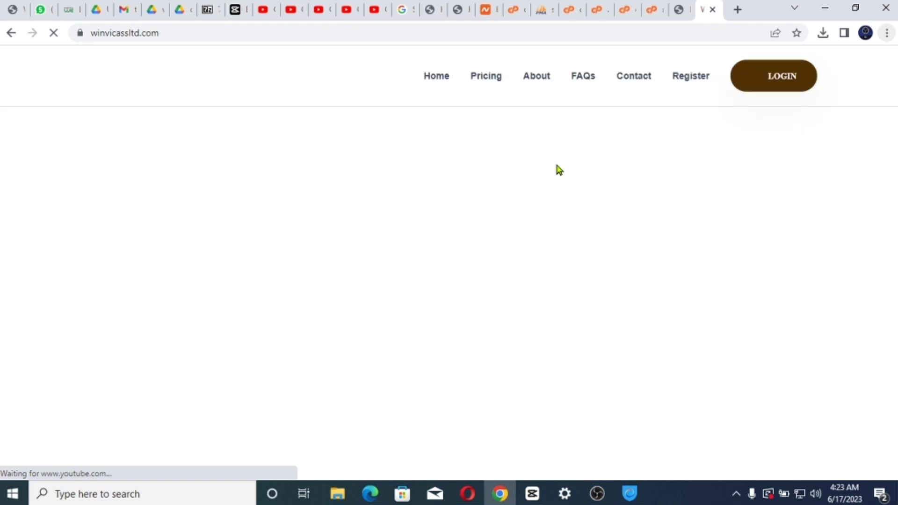
left_click(684, 10)
left_click(705, 10)
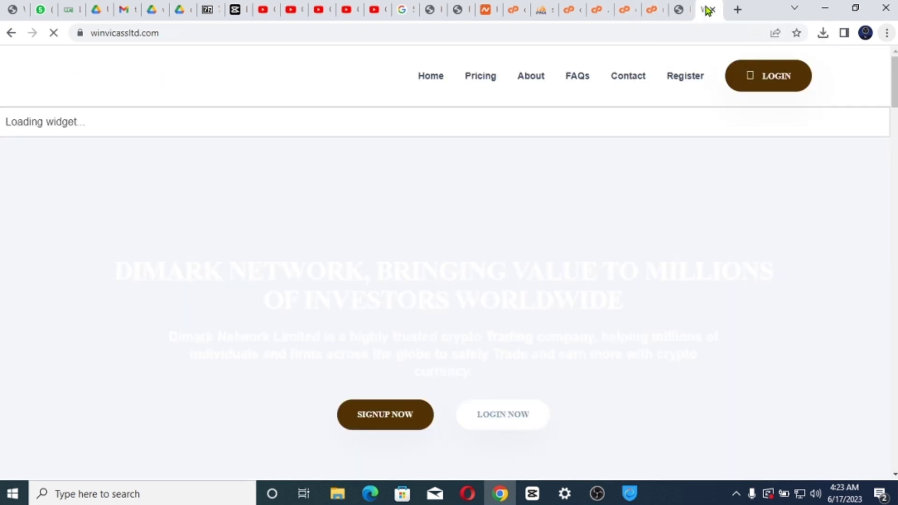
Glance back at the saved master.blade.php, then return to the Winvic Finance homepage.
left_click(676, 14)
left_click(651, 12)
left_click(678, 14)
left_click(651, 11)
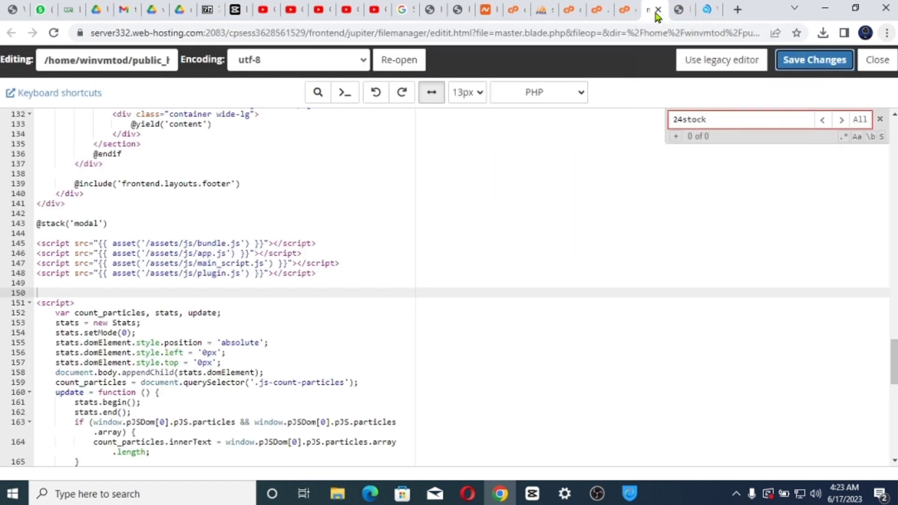
left_click(679, 15)
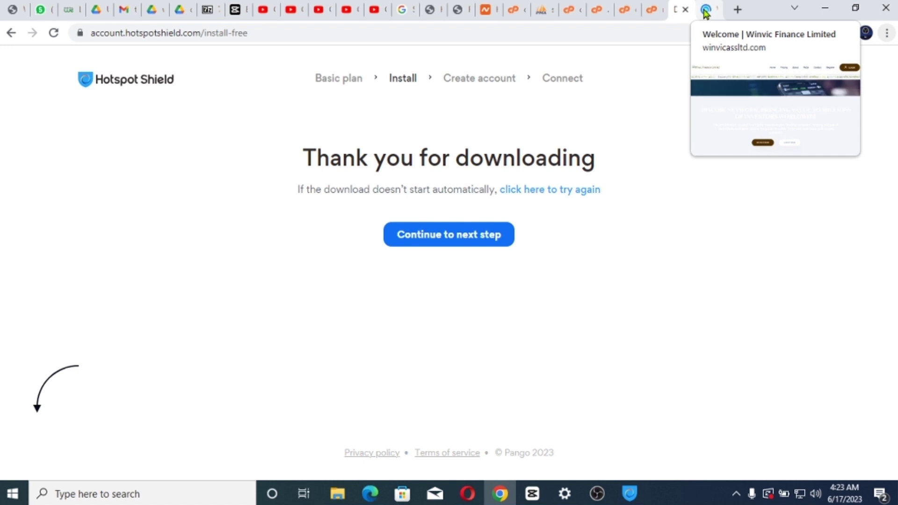
left_click(705, 13)
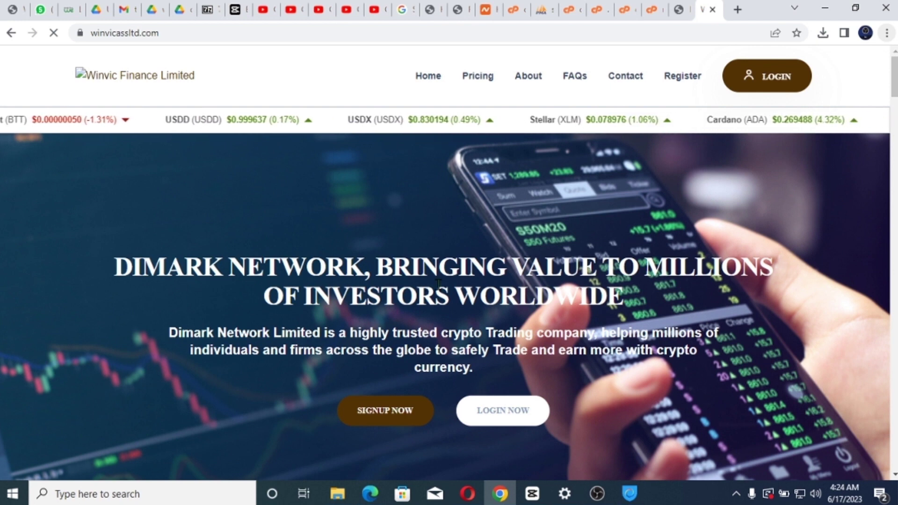
Wait for the Winvic Finance Create an Account page to finish loading.
left_click_drag(894, 81, 895, 168)
scroll(444, 288, "up", 7)
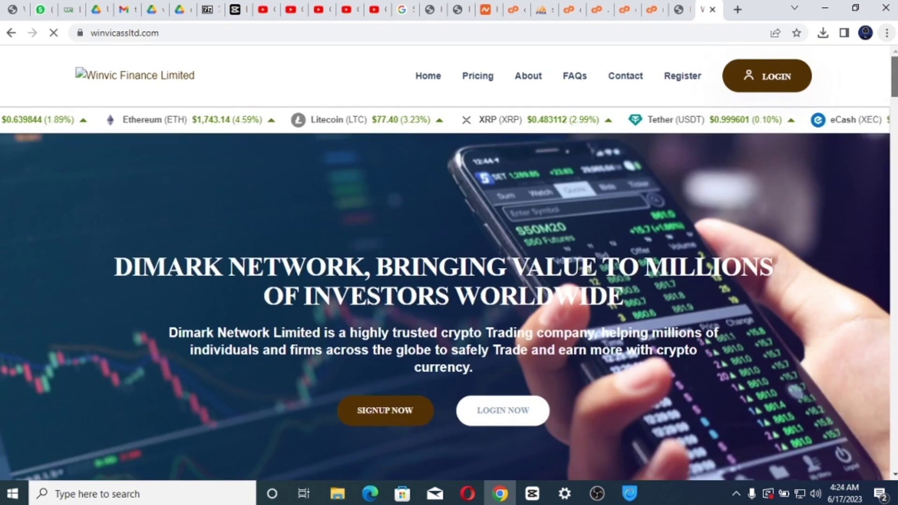
scroll(444, 288, "down", 6)
scroll(444, 288, "up", 6)
scroll(444, 288, "down", 1)
scroll(868, 70, "up", 1)
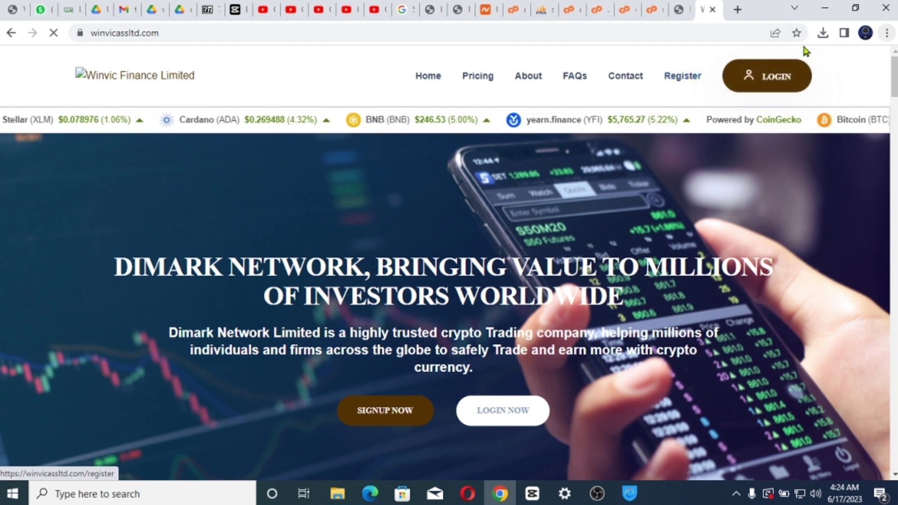
left_click(676, 9)
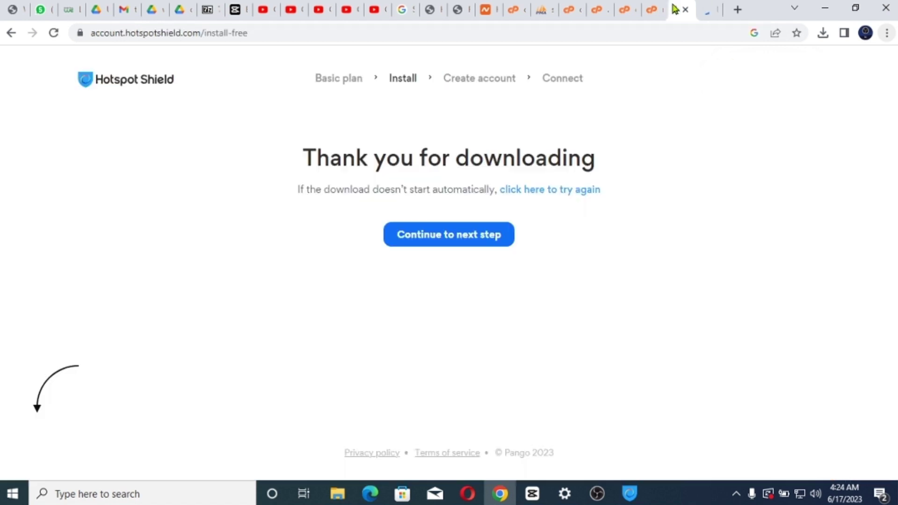
left_click(705, 12)
left_click(677, 14)
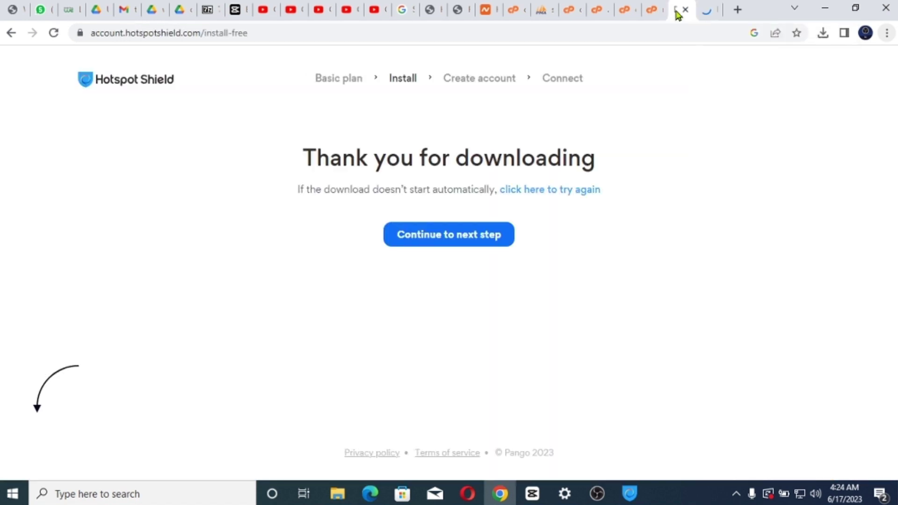
left_click(704, 10)
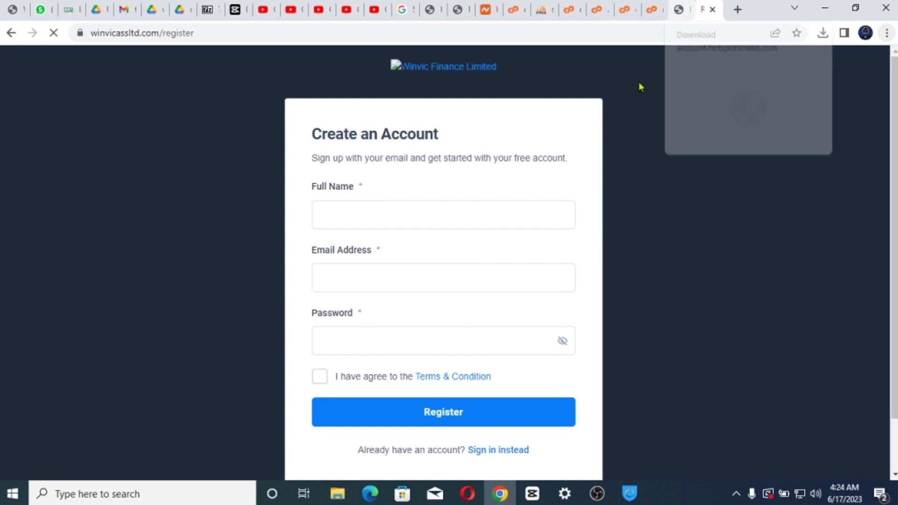
With the register page loaded, go to the site's Login into Account page.
scroll(483, 223, "down", 1)
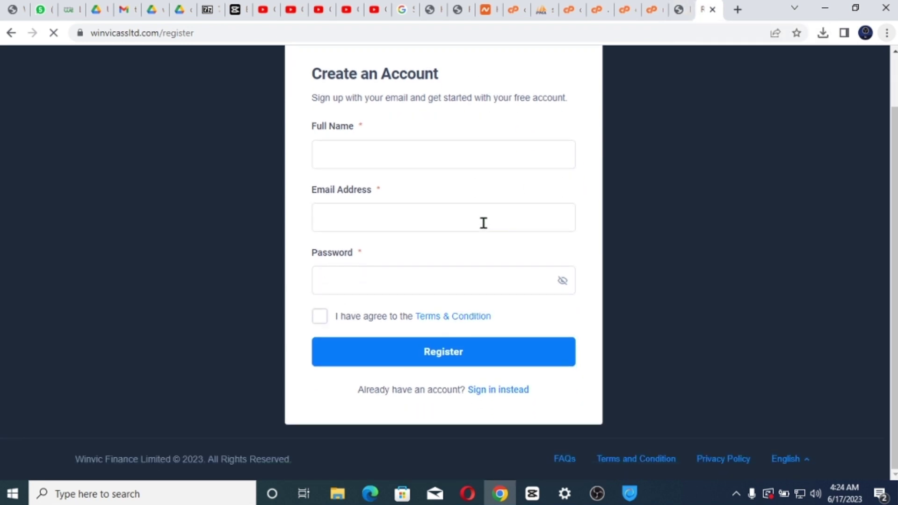
scroll(483, 223, "up", 1)
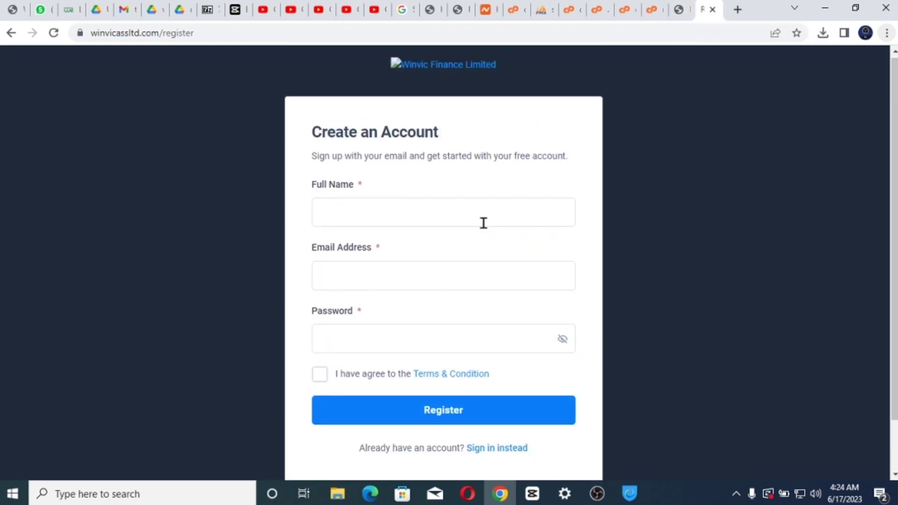
scroll(483, 223, "down", 1)
scroll(483, 224, "up", 1)
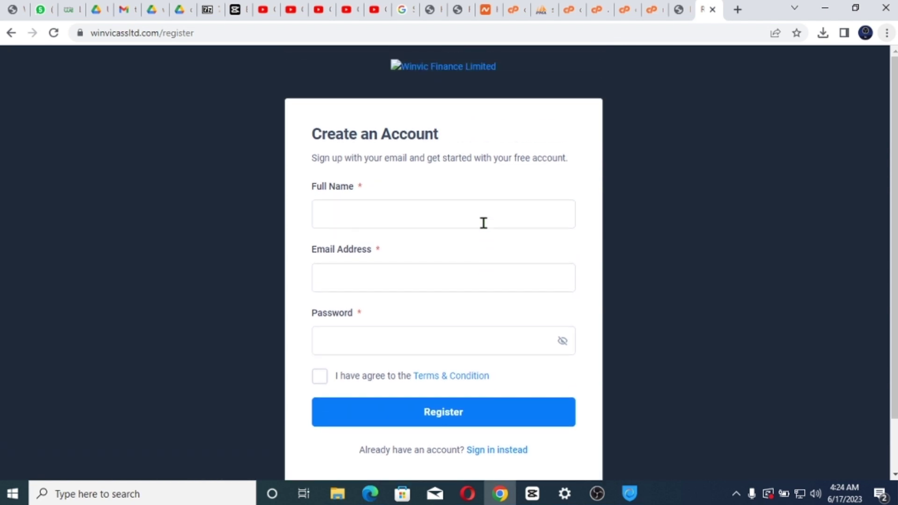
scroll(483, 223, "down", 1)
scroll(484, 223, "up", 1)
left_click(679, 9)
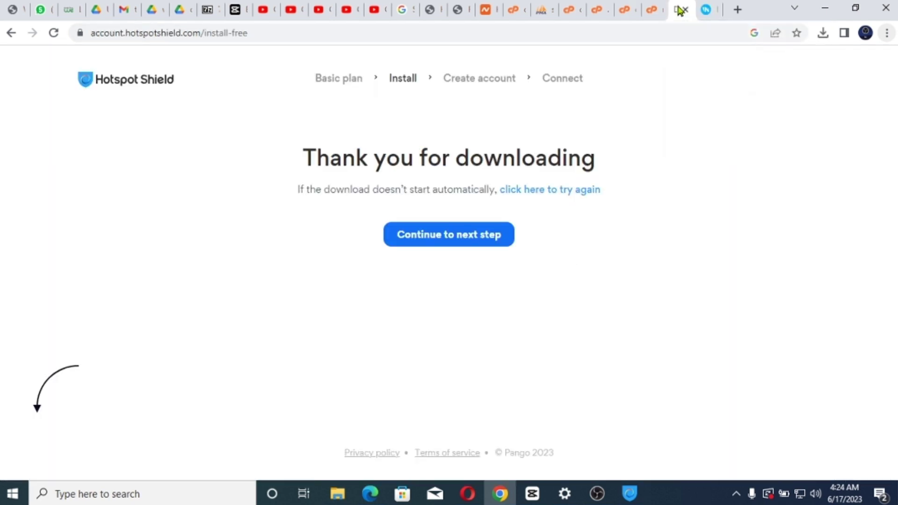
left_click(706, 10)
scroll(479, 326, "down", 1)
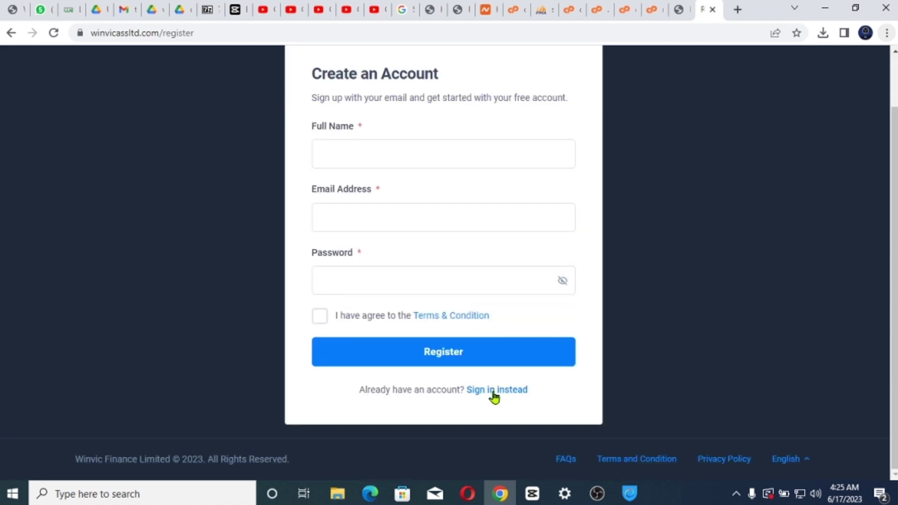
left_click(494, 395)
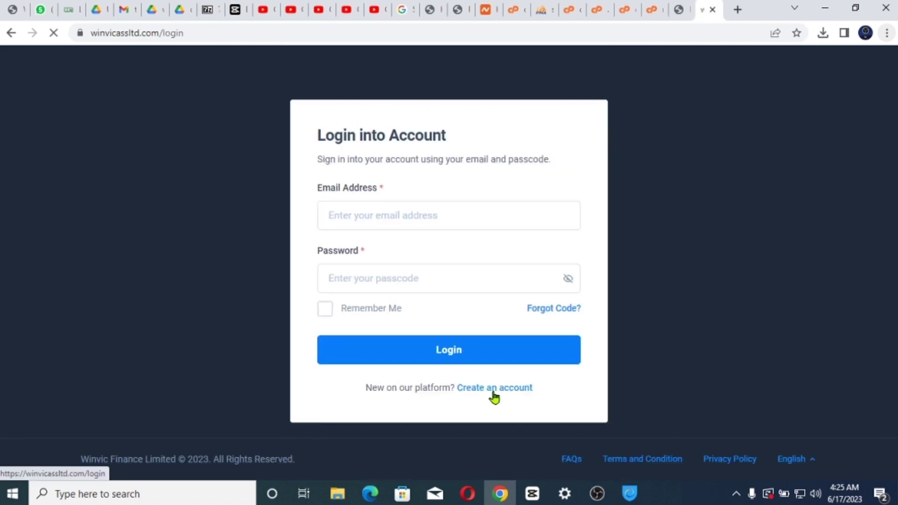